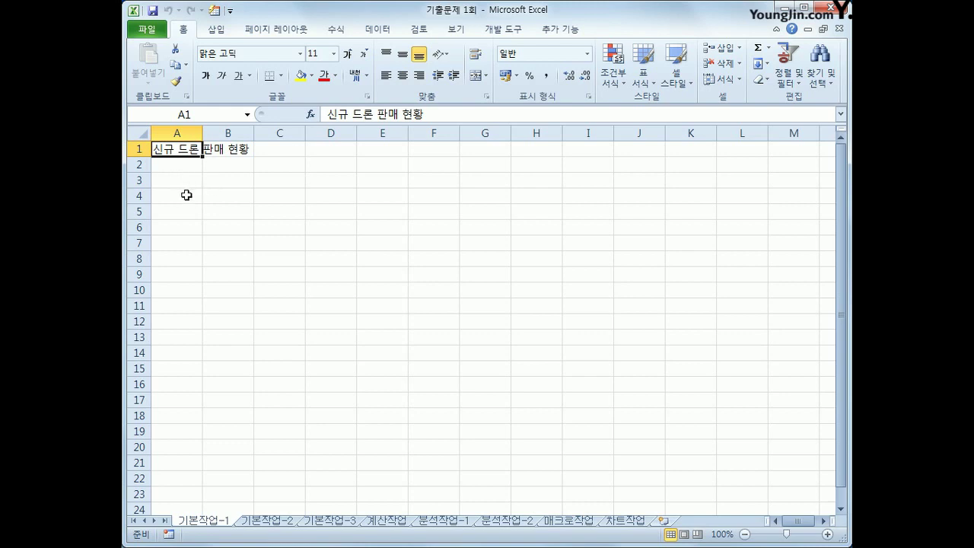
- On the 기본작업-2 sheet, merge and center the title across A1:H1
left_click(267, 520)
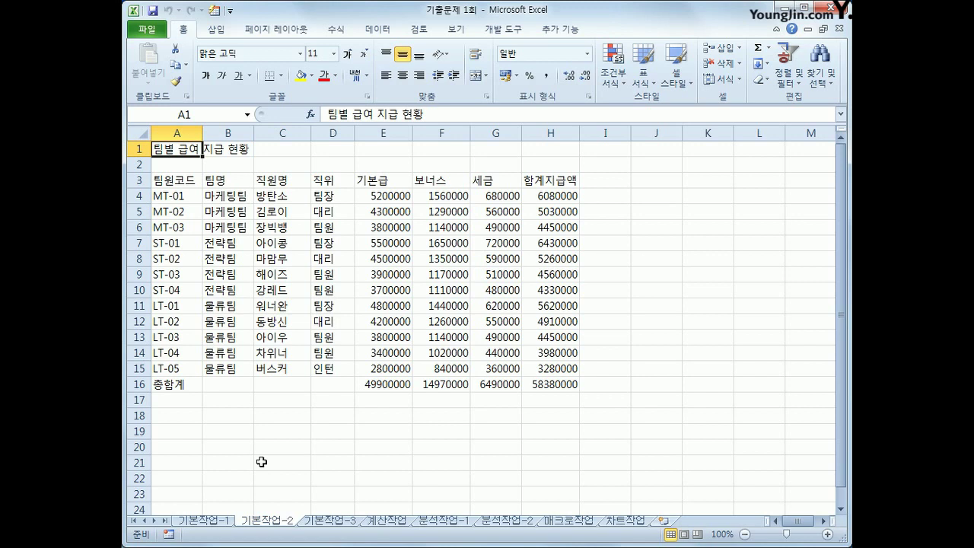
left_click_drag(186, 148, 536, 134)
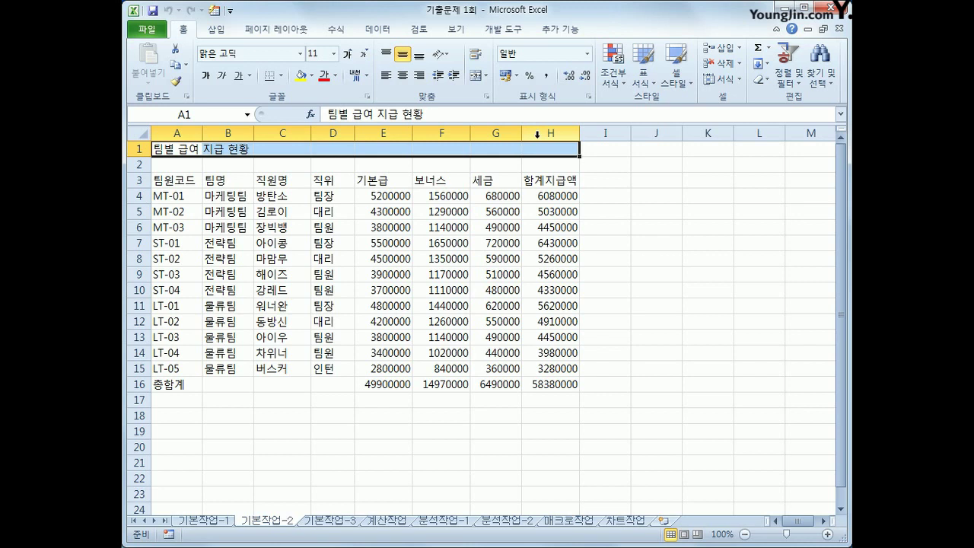
left_click(475, 76)
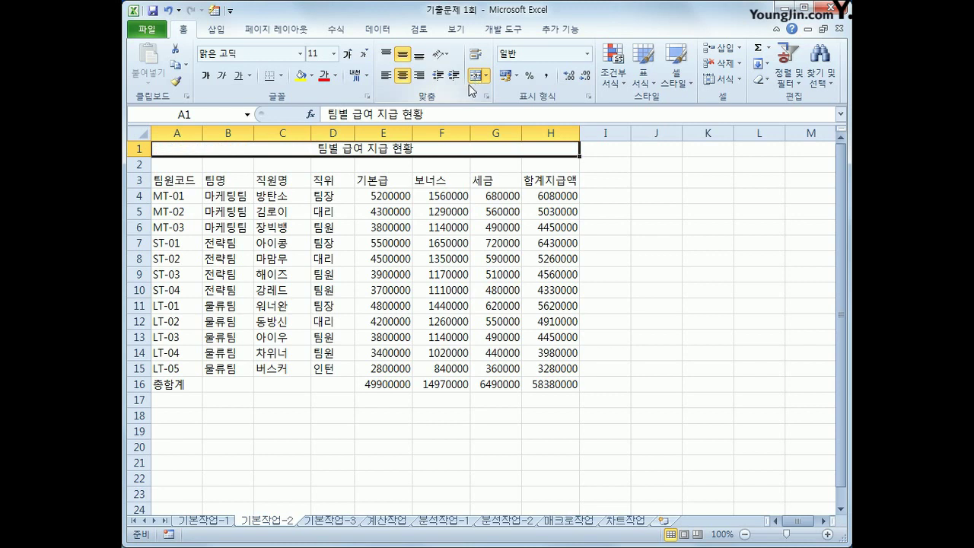
- Format the merged title in row 1 with the 궁서 font, size 16 and a double underline
left_click(302, 55)
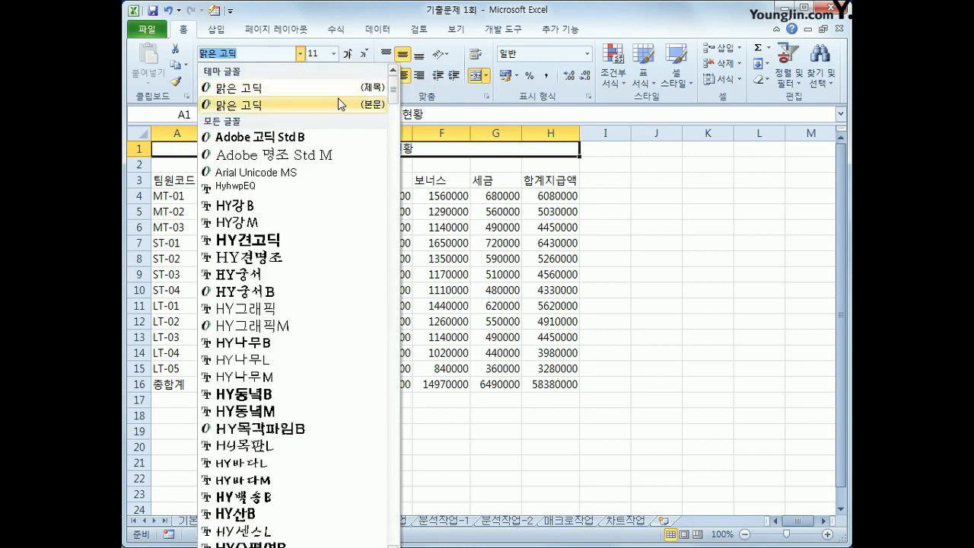
left_click_drag(395, 95, 395, 122)
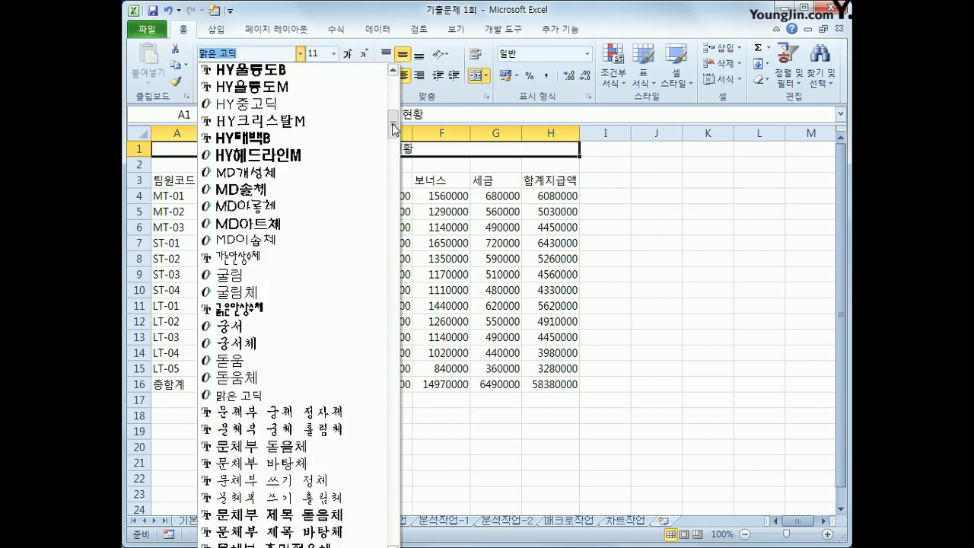
left_click(304, 331)
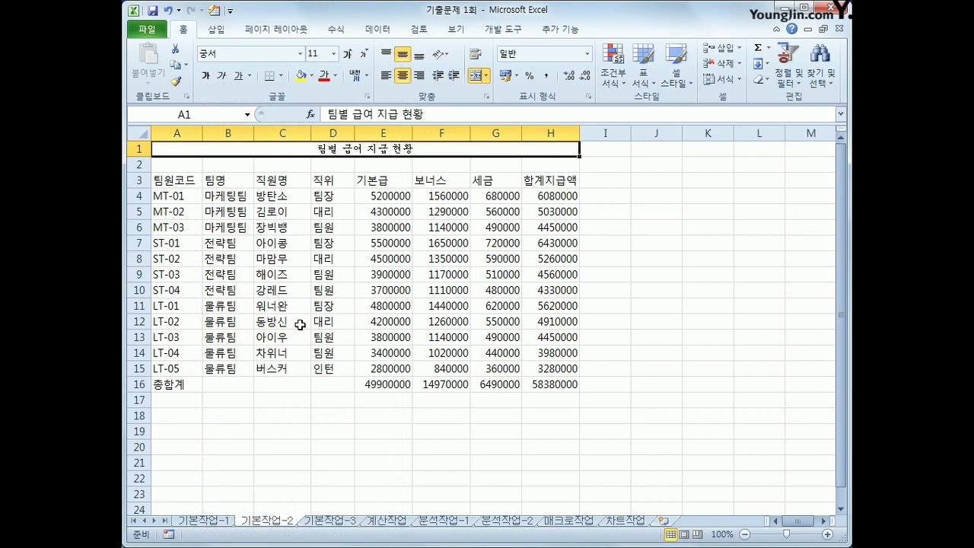
left_click(334, 54)
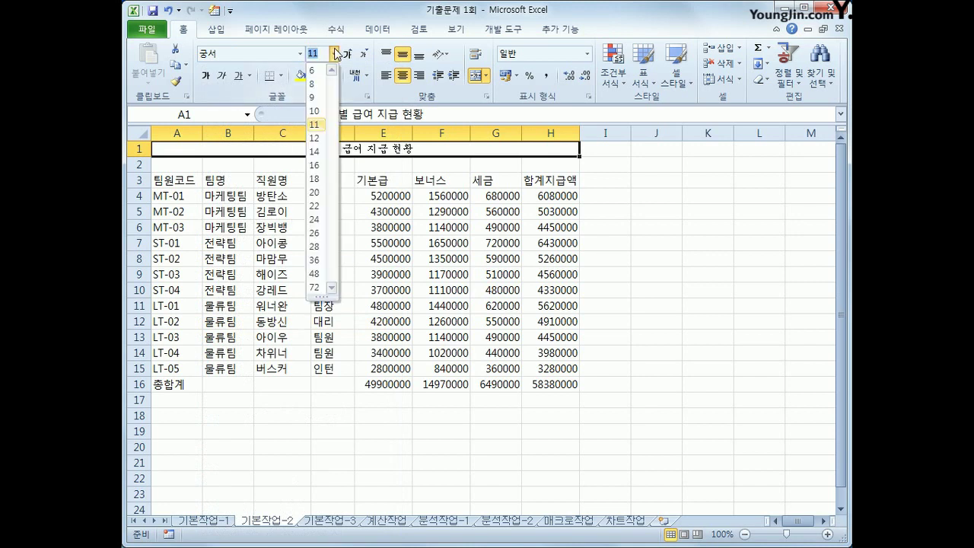
left_click(316, 165)
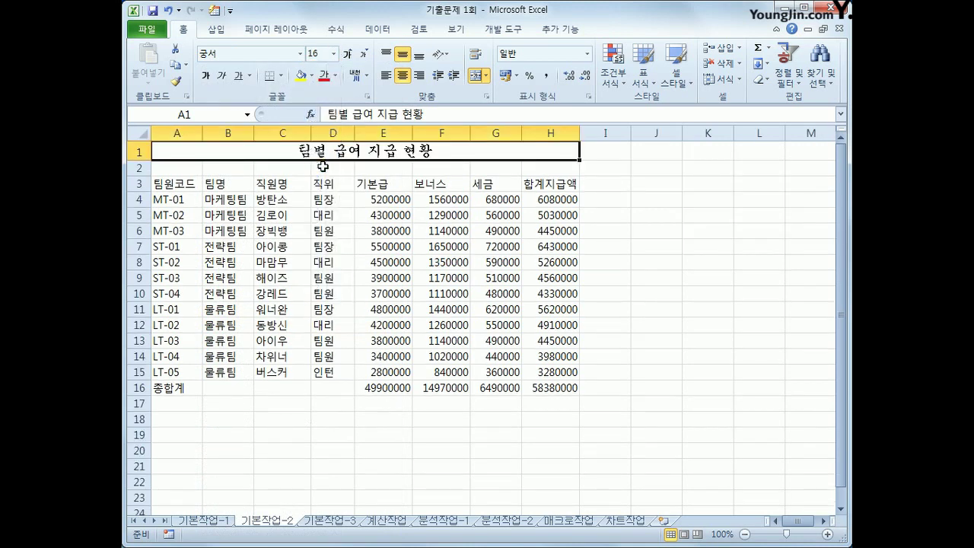
left_click(249, 76)
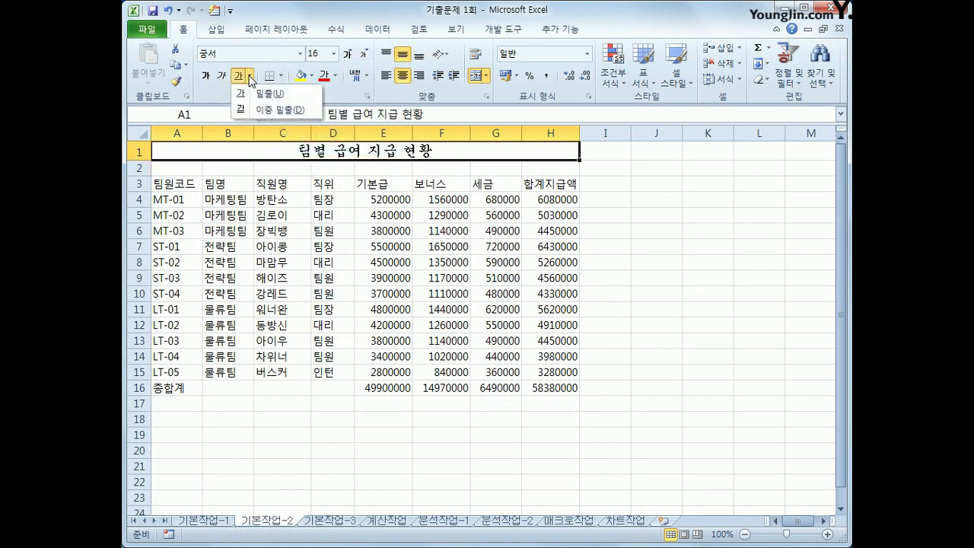
left_click(263, 111)
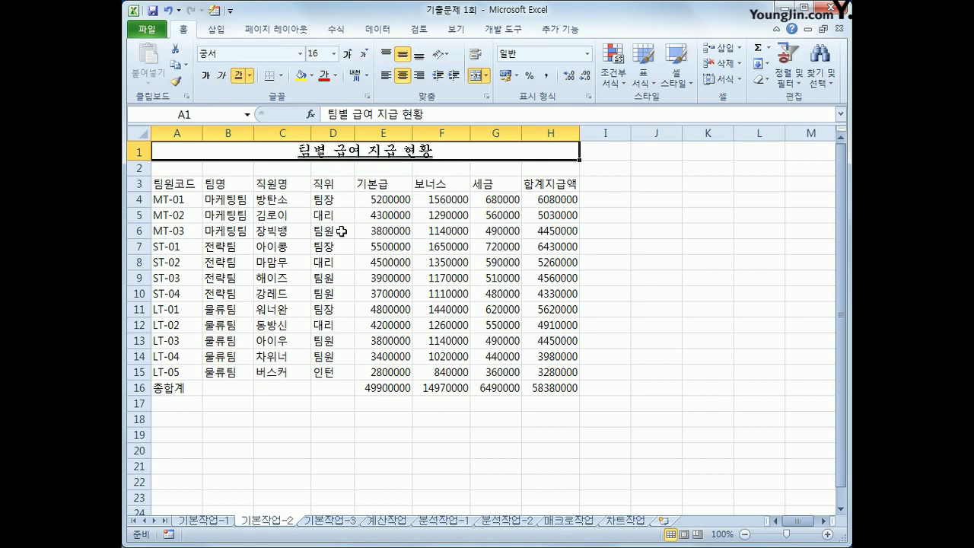
- Apply the 20% - 강조색5 cell style to the header cells A3:H3 and center them horizontally
left_click_drag(173, 185, 541, 185)
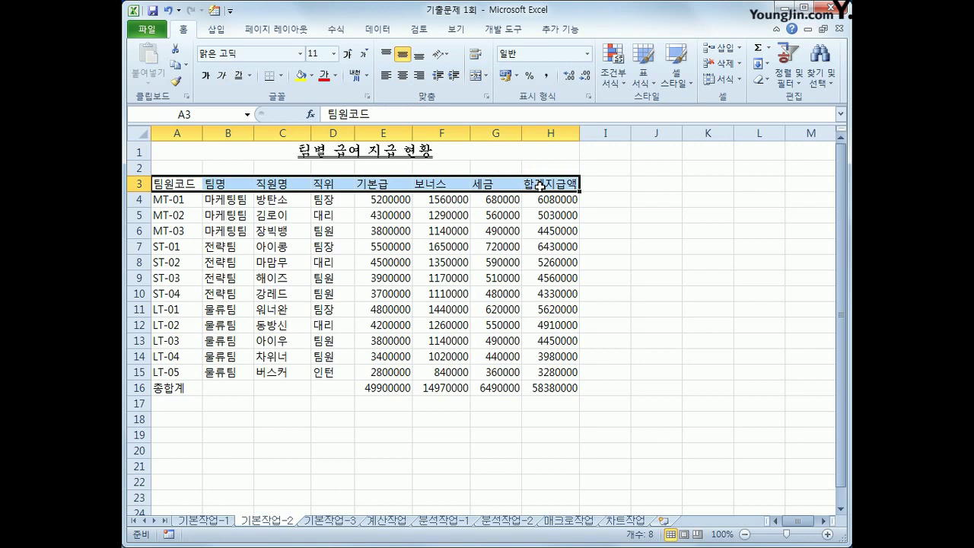
left_click(676, 73)
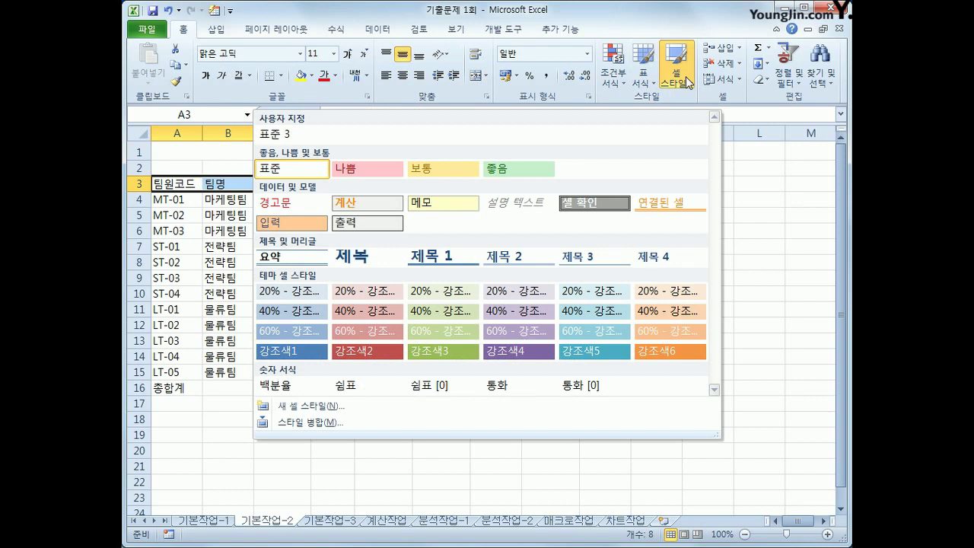
left_click(600, 294)
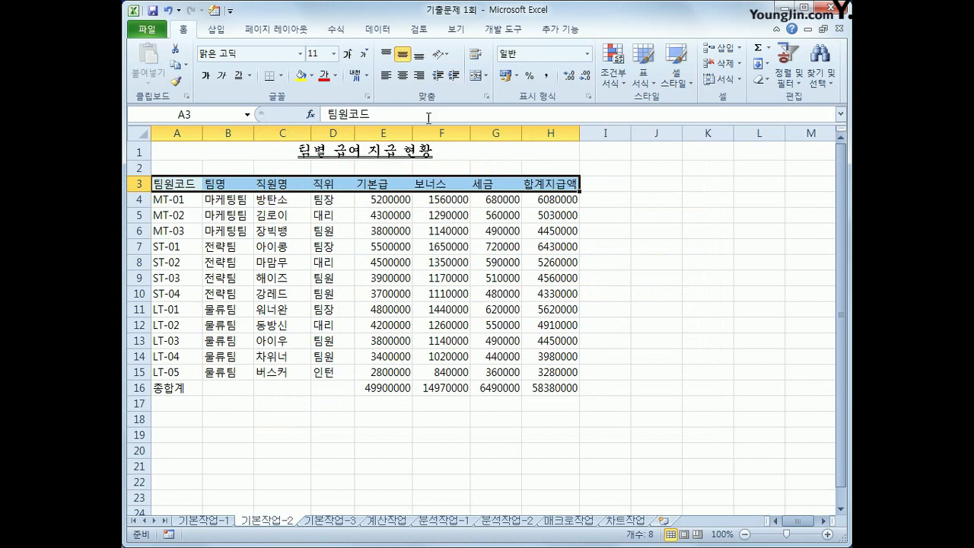
left_click(405, 78)
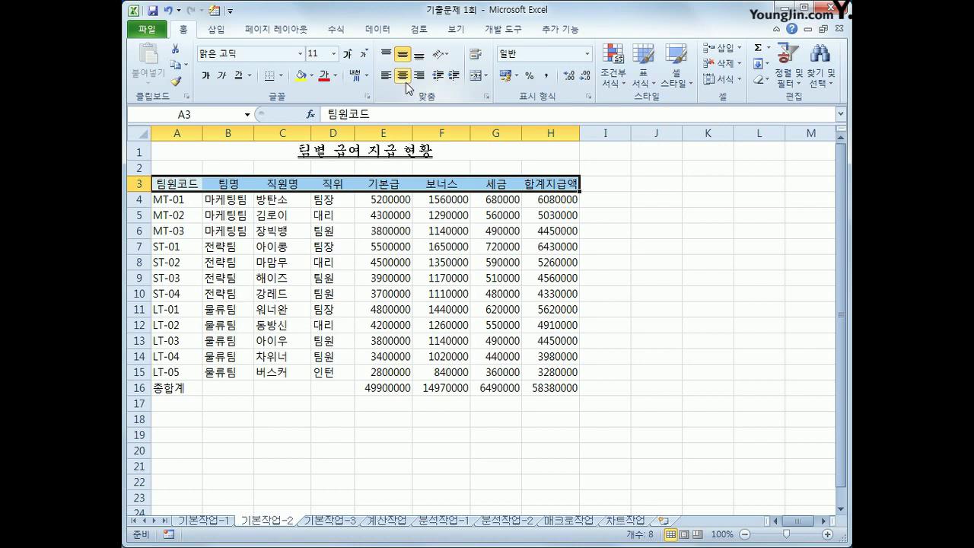
- Insert a comment on cell H16, replacing its default user text with "합계 지급액 총액"
left_click(554, 389)
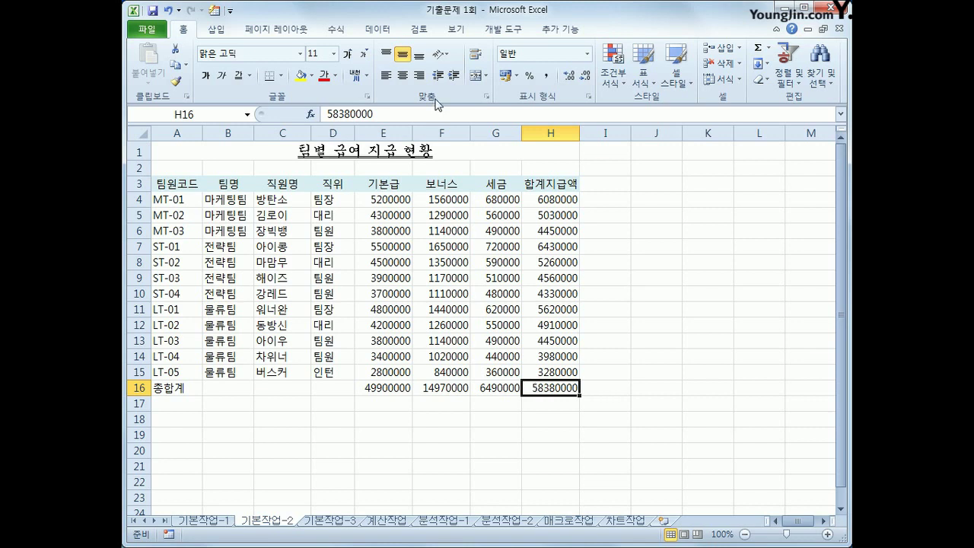
key("alt+r")
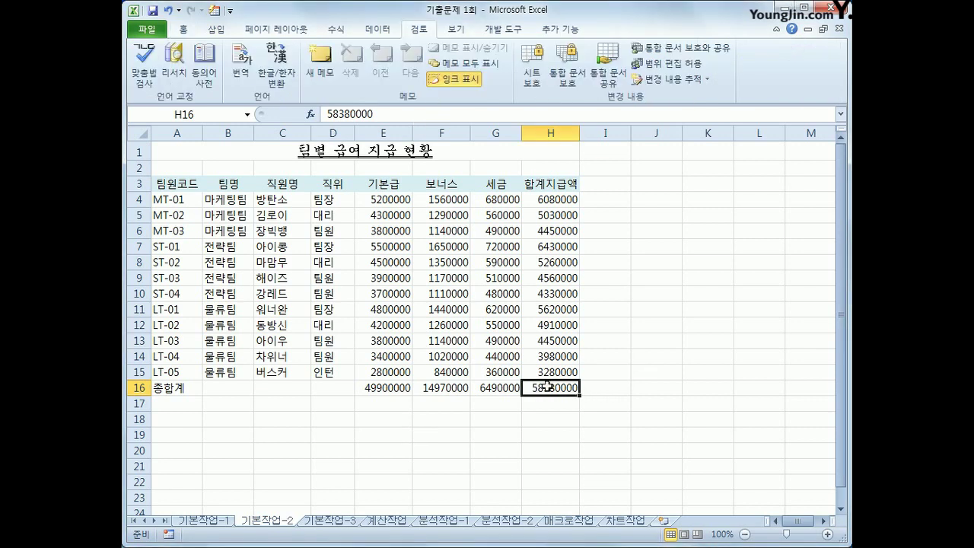
right_click(561, 393)
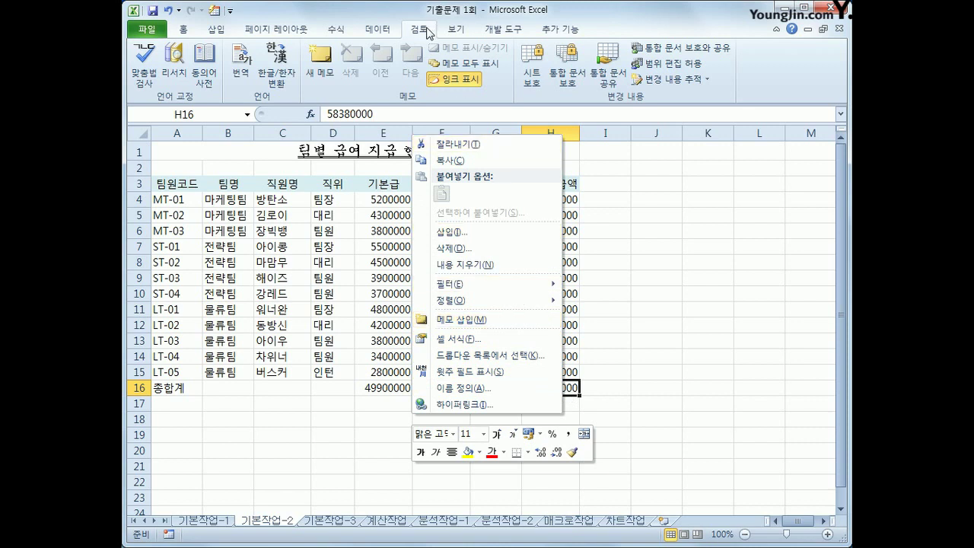
left_click(545, 321)
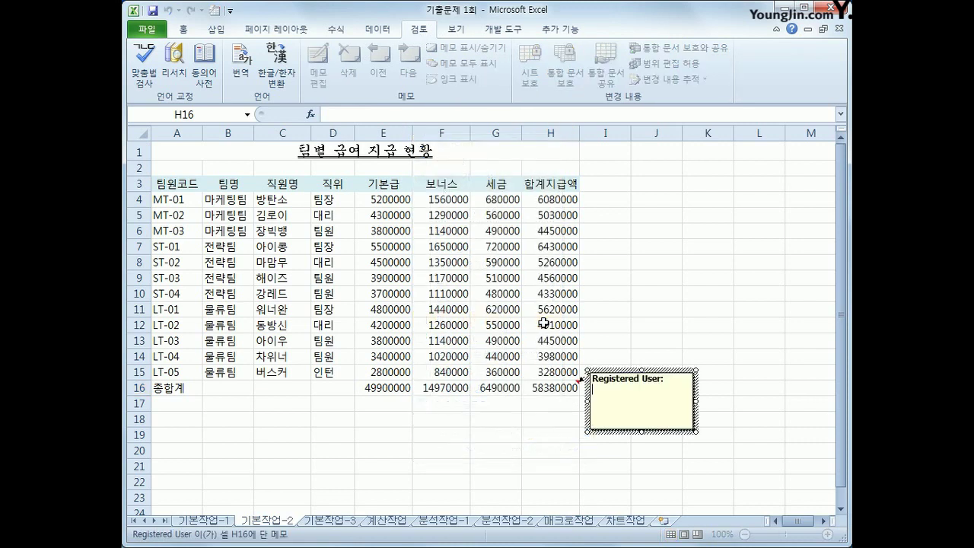
key("ctrl+a")
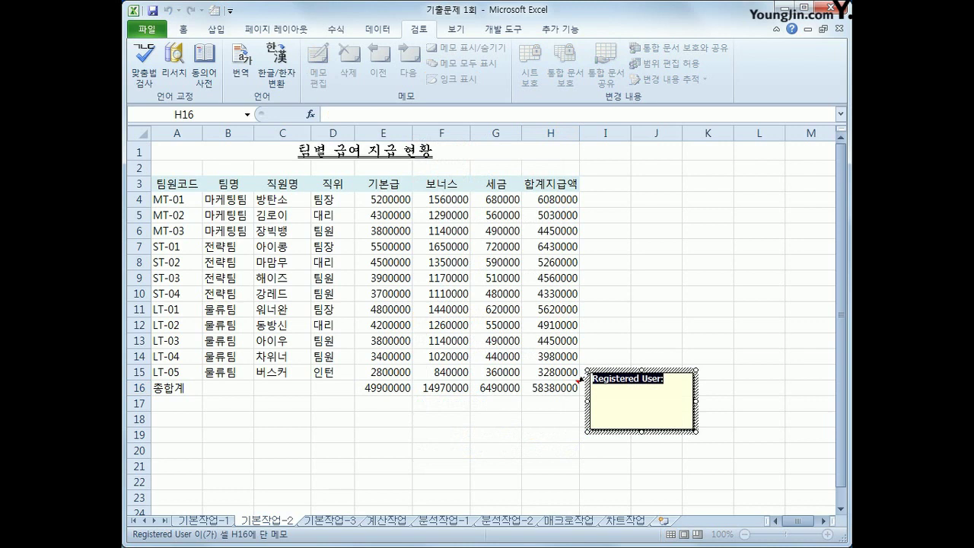
type("ㅎ")
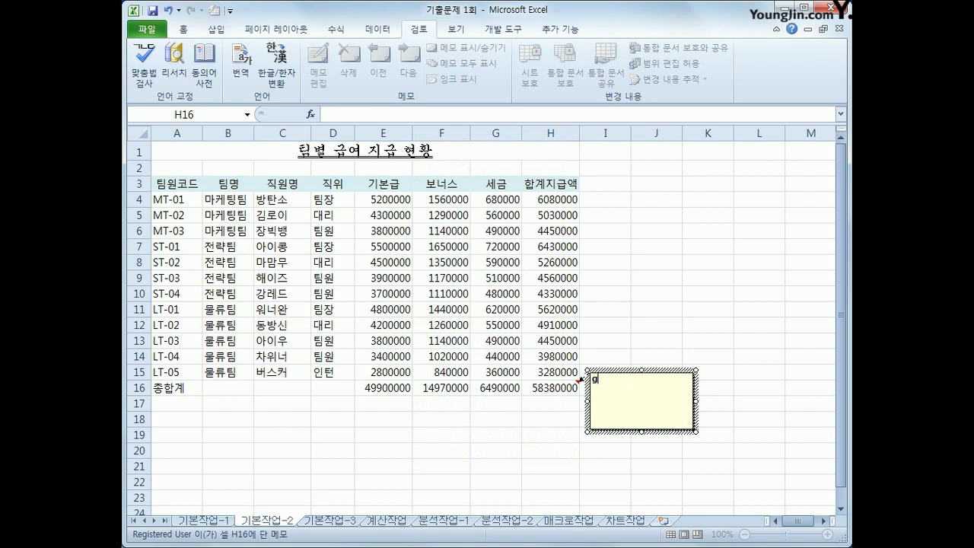
type("합계 지급액")
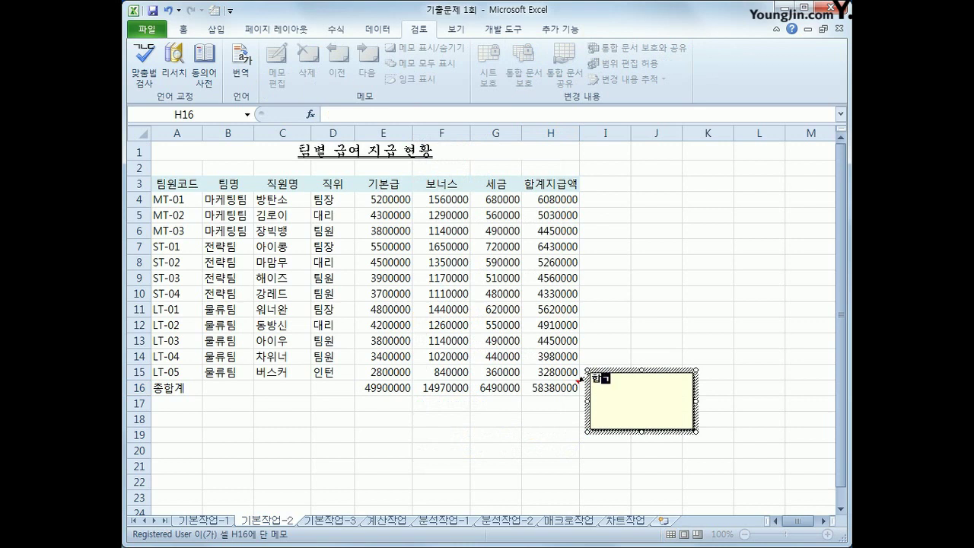
type(" 총액")
left_click(560, 401)
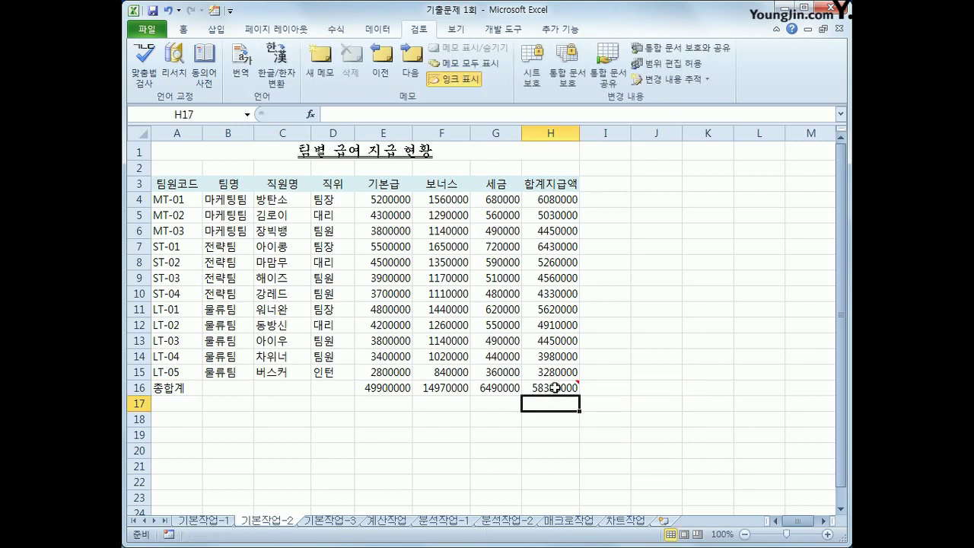
- Set the comment on cell H16 to stay displayed at all times
left_click(555, 387)
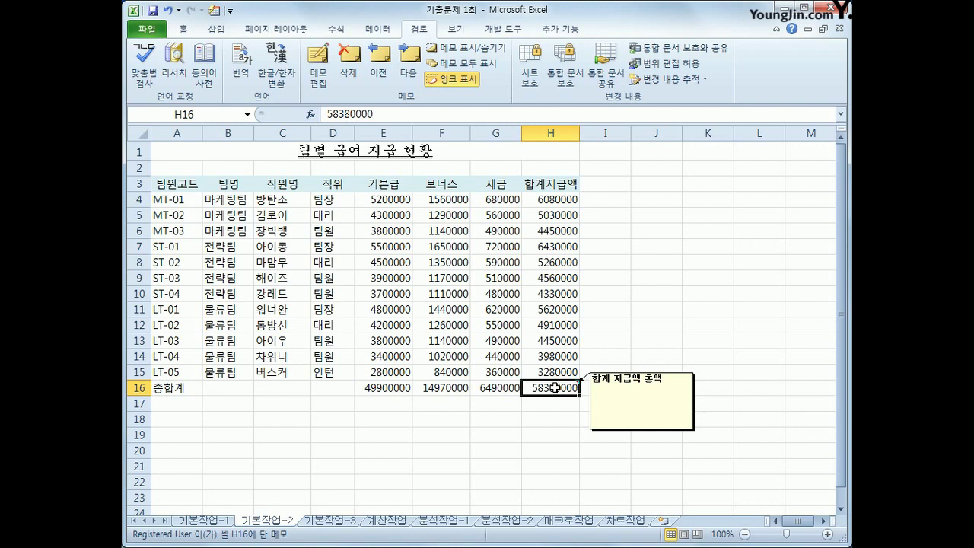
key("Escape")
left_click(451, 53)
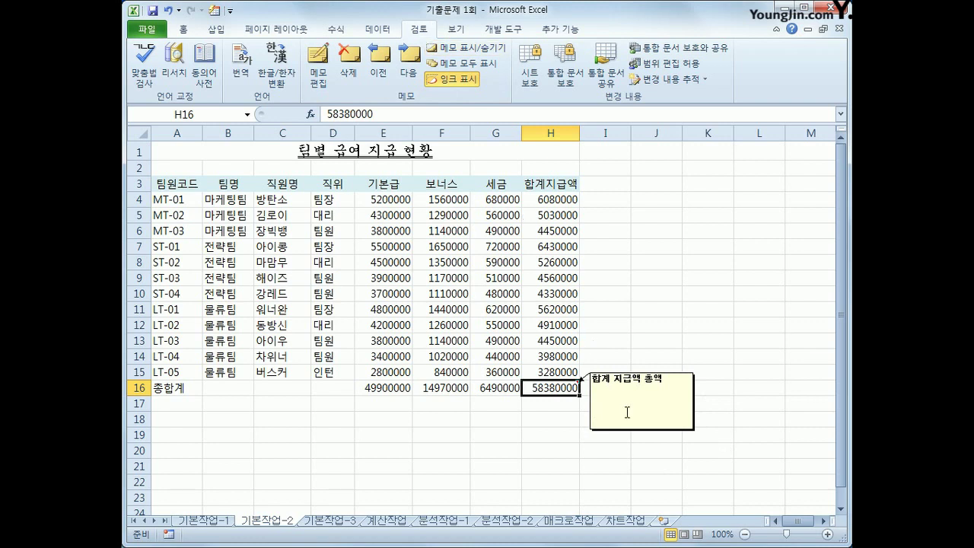
- Apply the custom number format #,##0원 to the amounts in E4:H16
left_click_drag(377, 200, 564, 388)
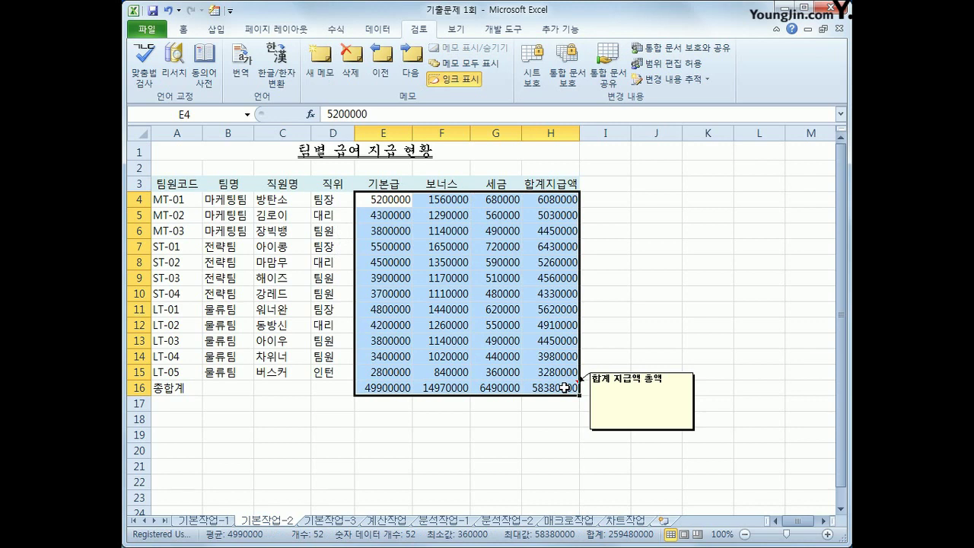
right_click(561, 238)
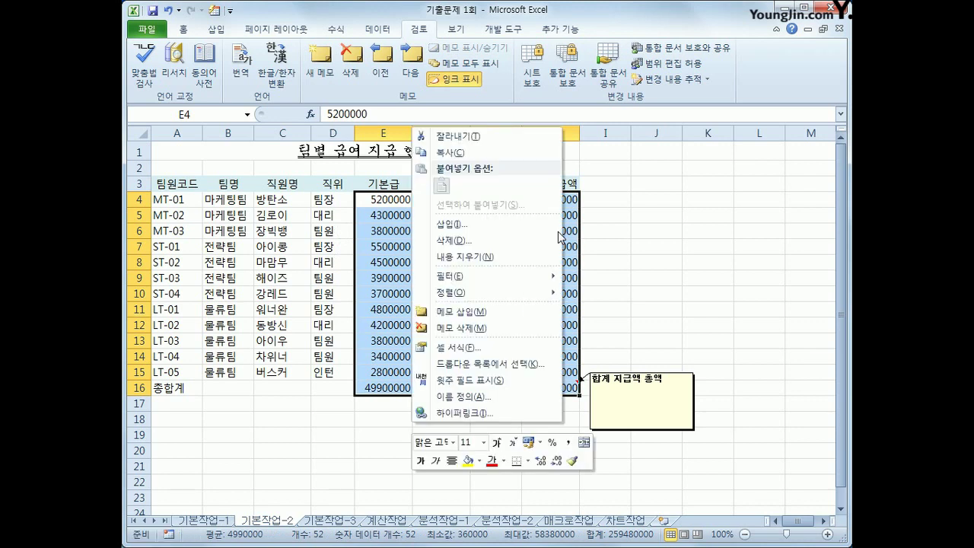
left_click(504, 346)
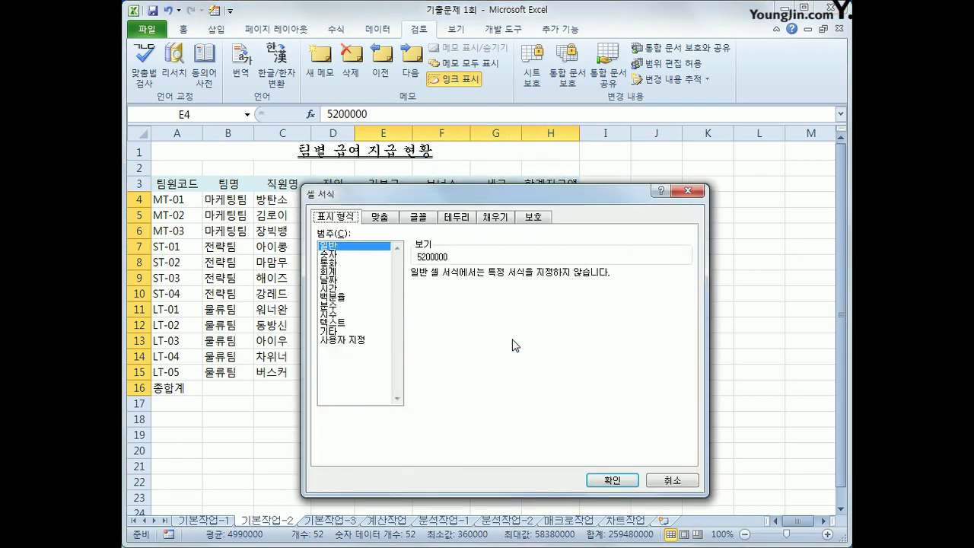
left_click(348, 343)
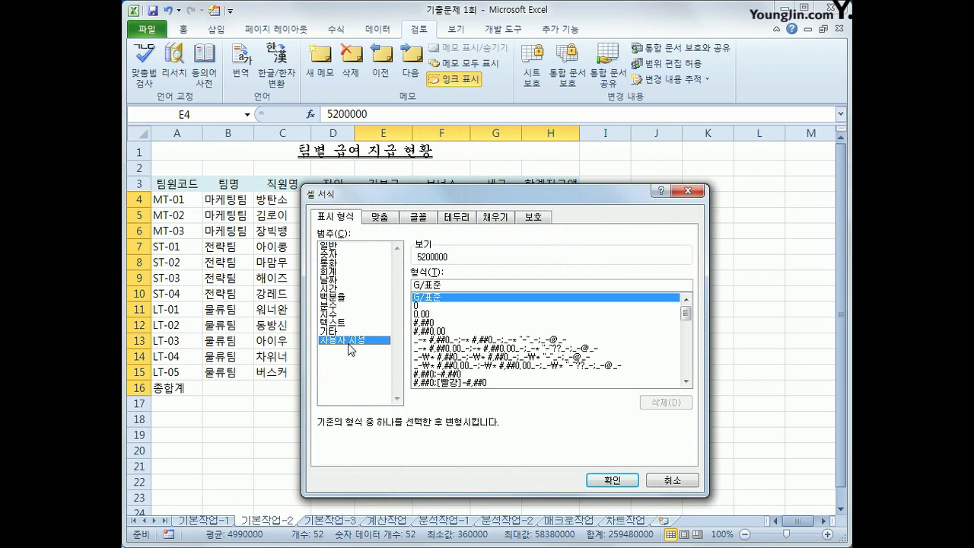
left_click_drag(463, 286, 397, 284)
type("#")
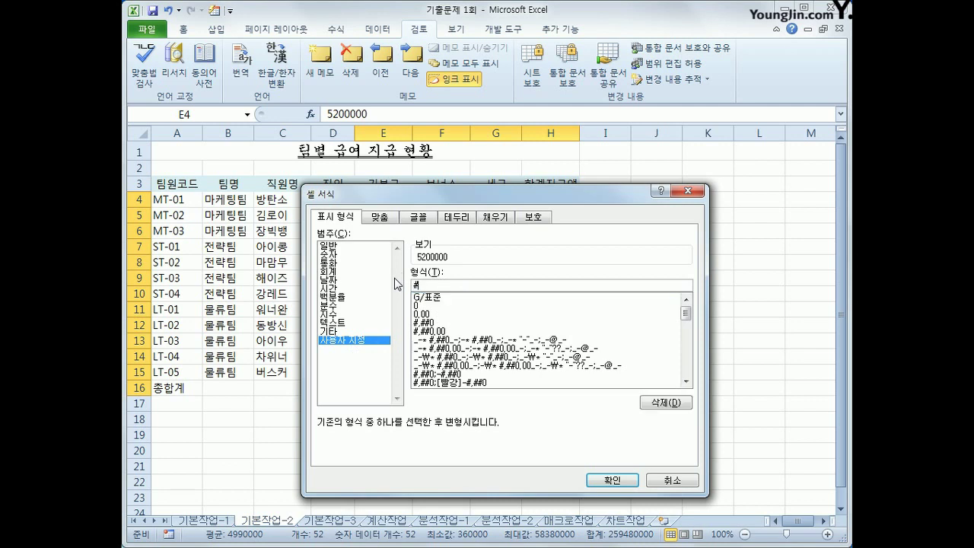
type(",##")
type("0")
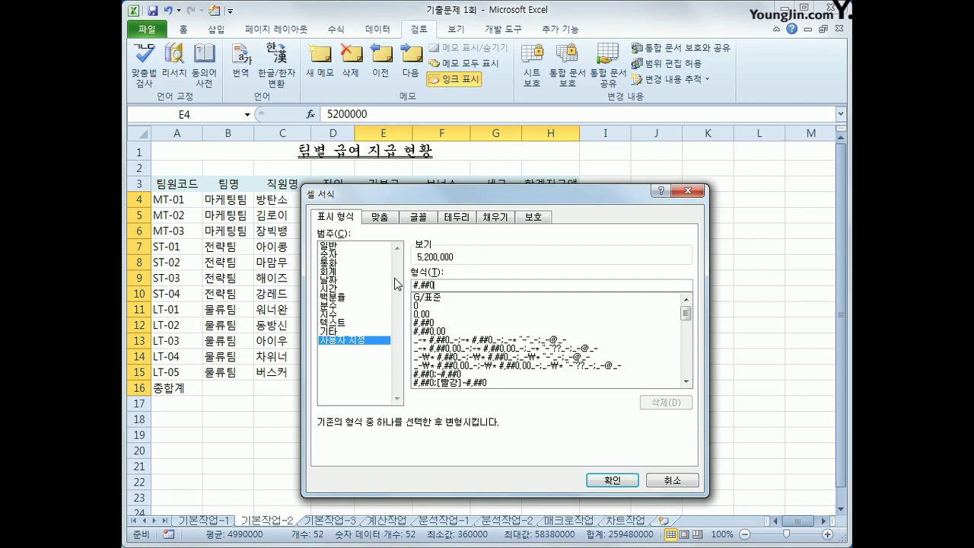
type("ㅇㅜㅓㄴ")
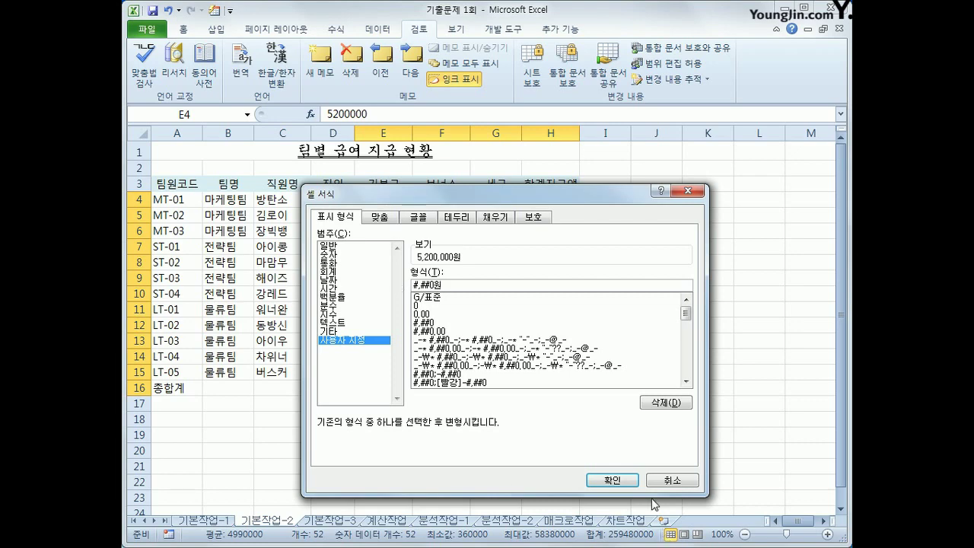
left_click(625, 478)
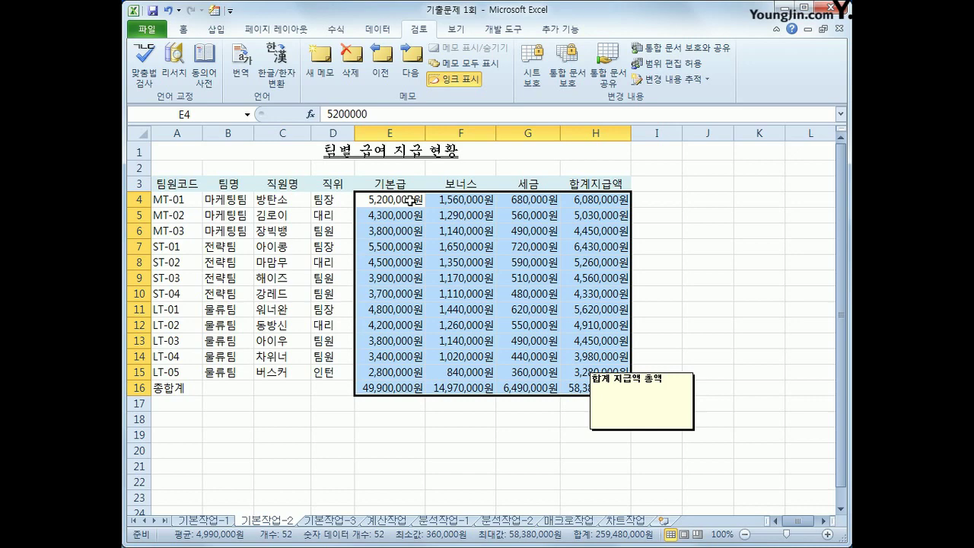
- Review the custom number format code stored for E4:H16, leaving the cell format settings without changes
key("ctrl+1")
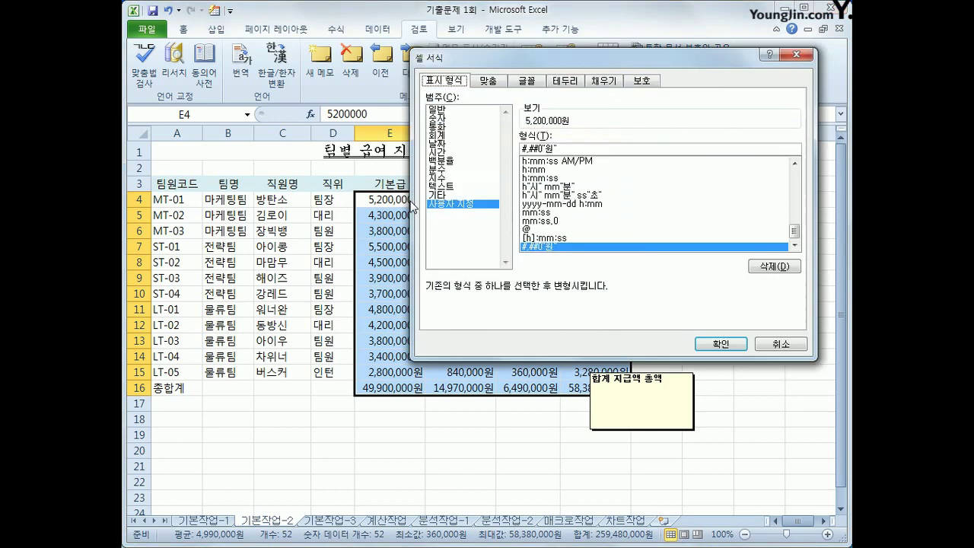
left_click_drag(609, 55, 472, 111)
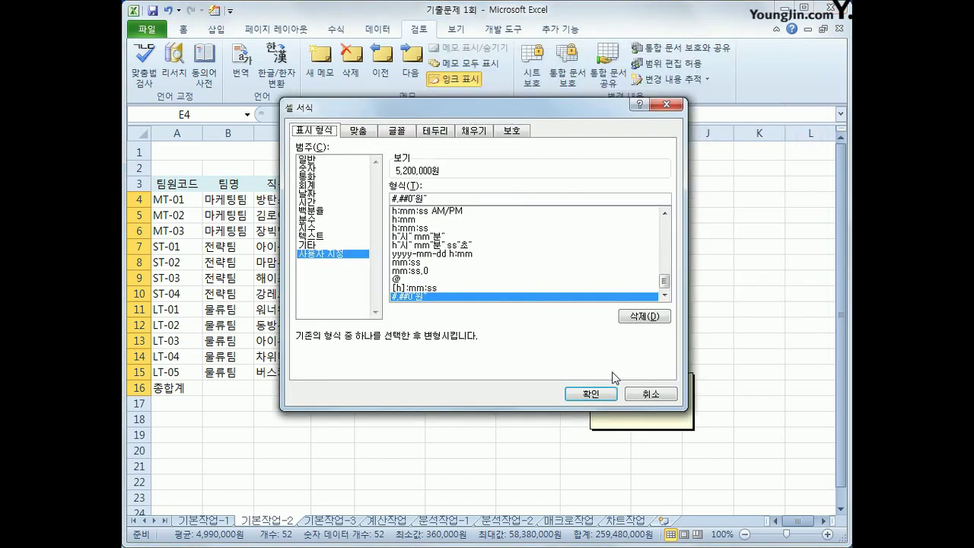
left_click(644, 394)
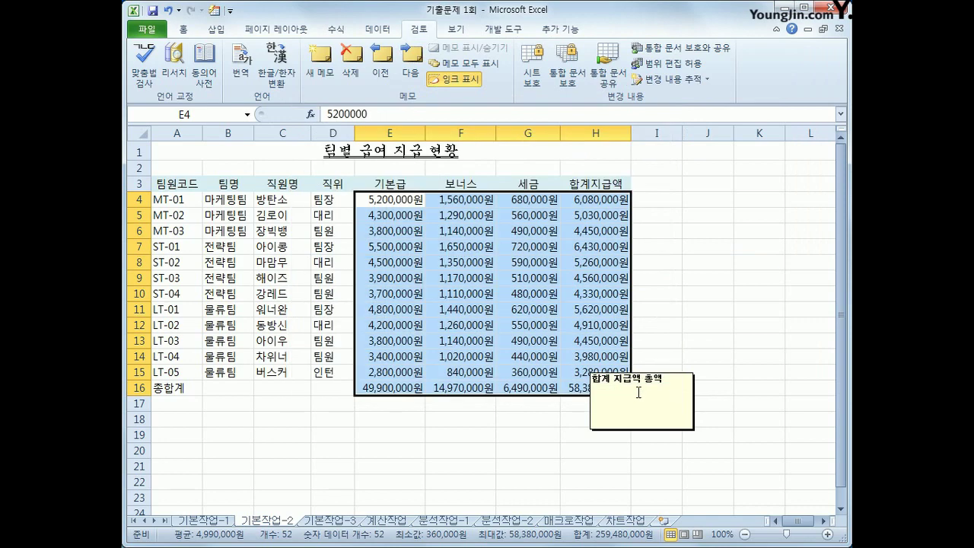
- Apply all borders to the salary table in A3:H16
left_click(458, 432)
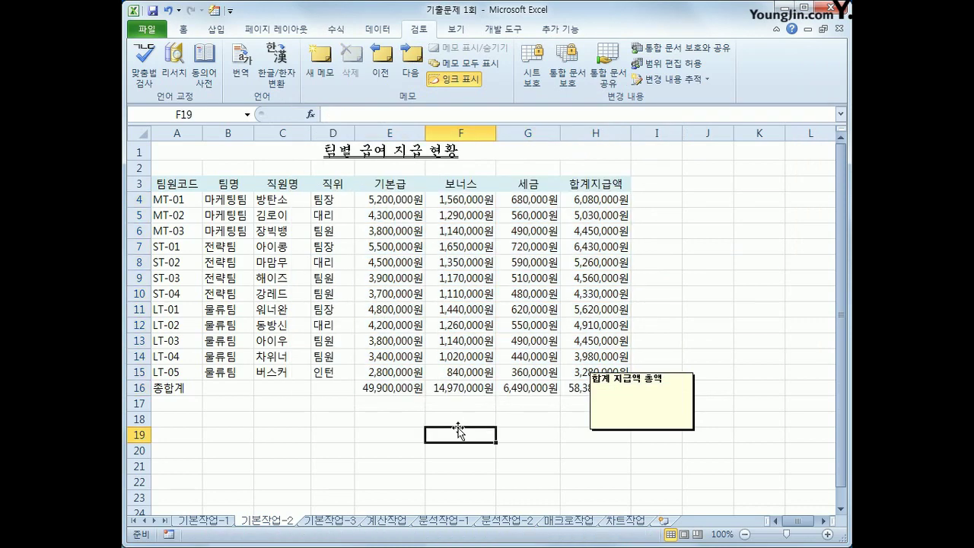
left_click_drag(179, 185, 580, 390)
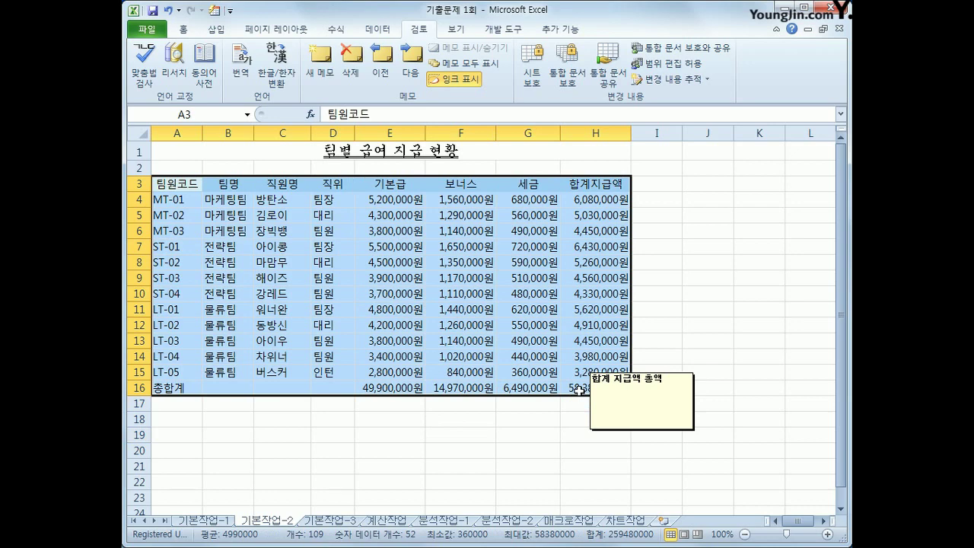
left_click(183, 30)
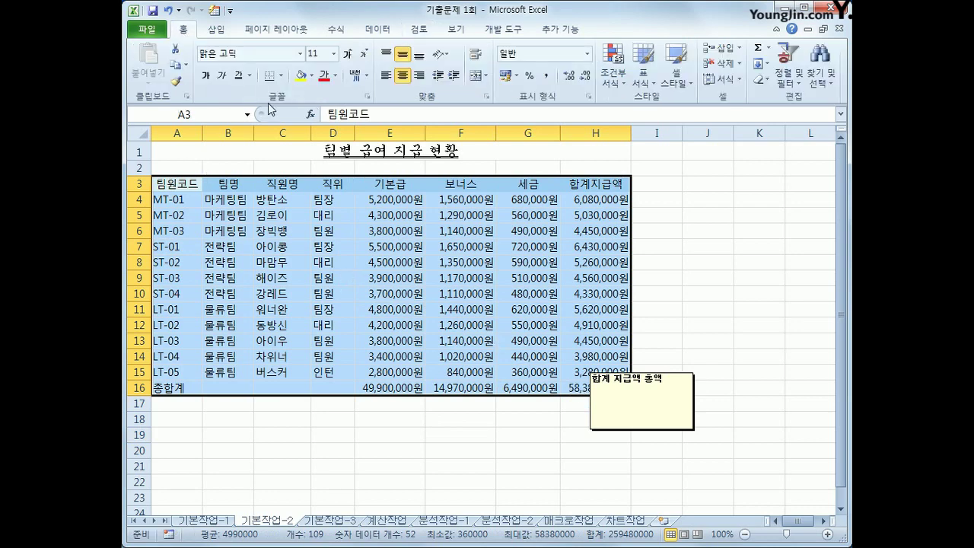
left_click(280, 75)
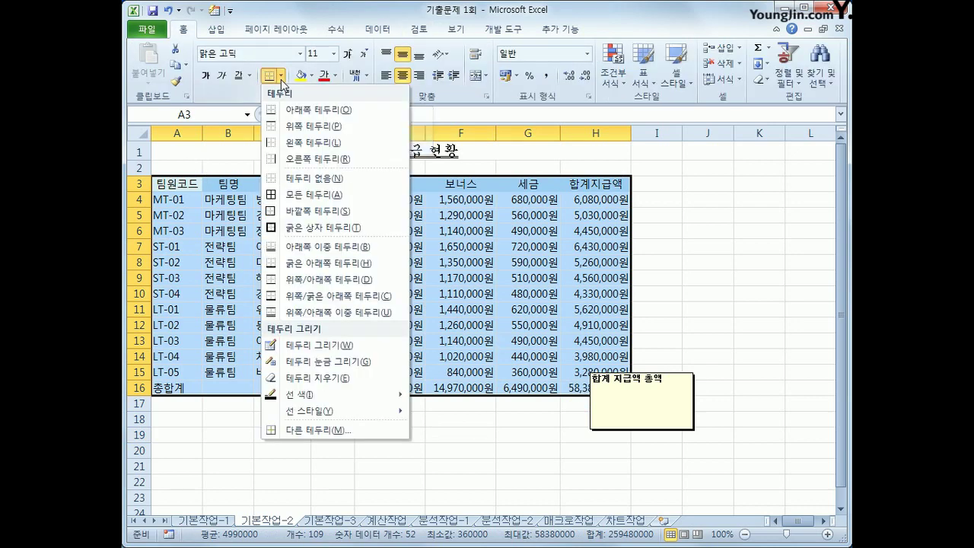
left_click(303, 194)
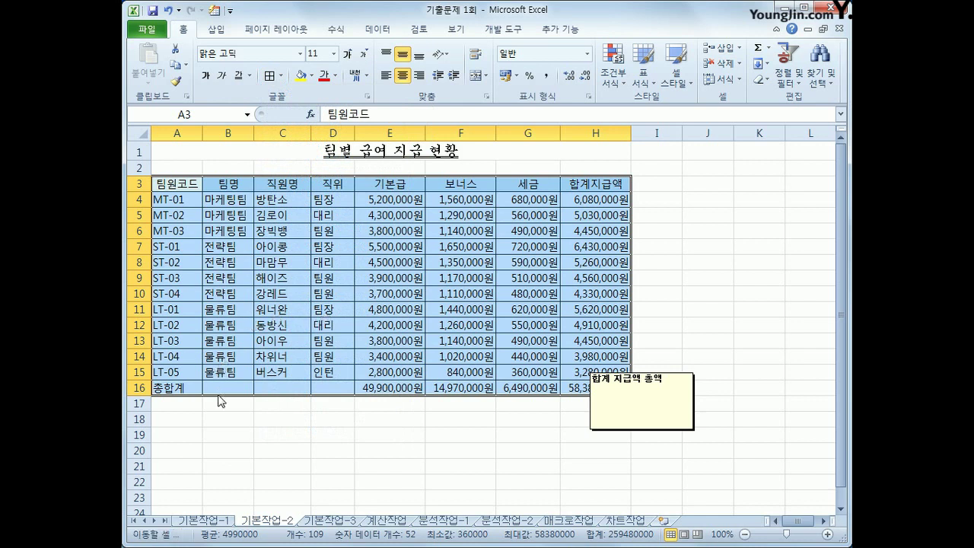
- Add both diagonal borders to the empty total-row cells B16:D16 so each is crossed with an X
left_click_drag(219, 390, 323, 387)
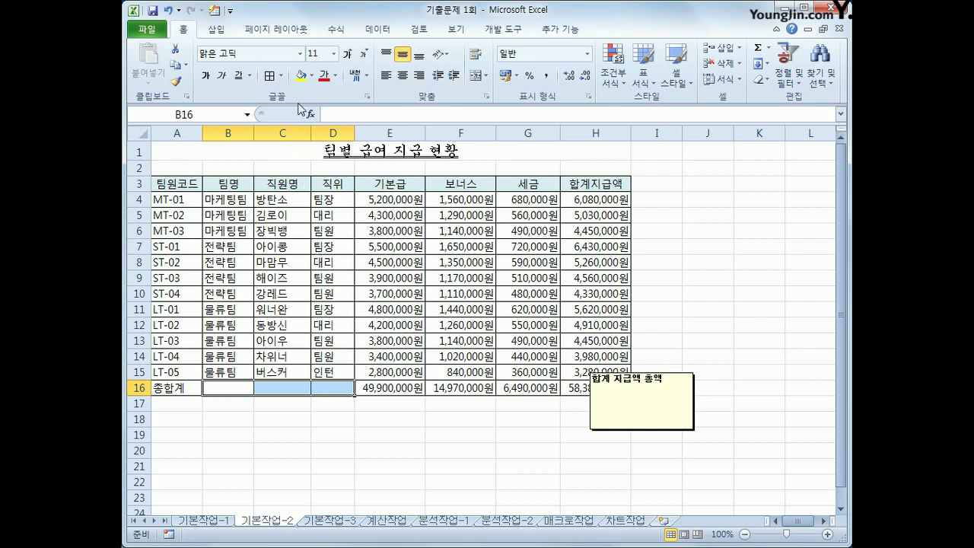
left_click(369, 97)
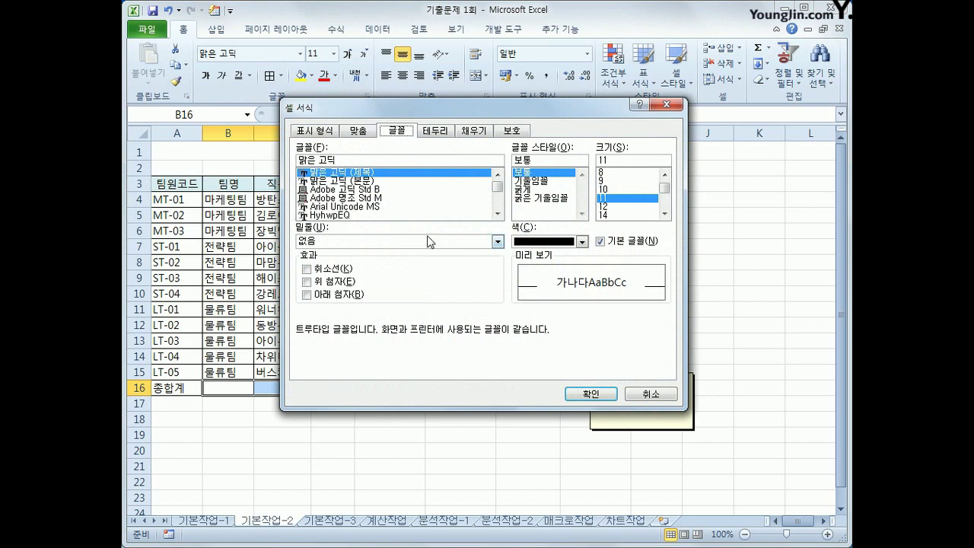
left_click(436, 131)
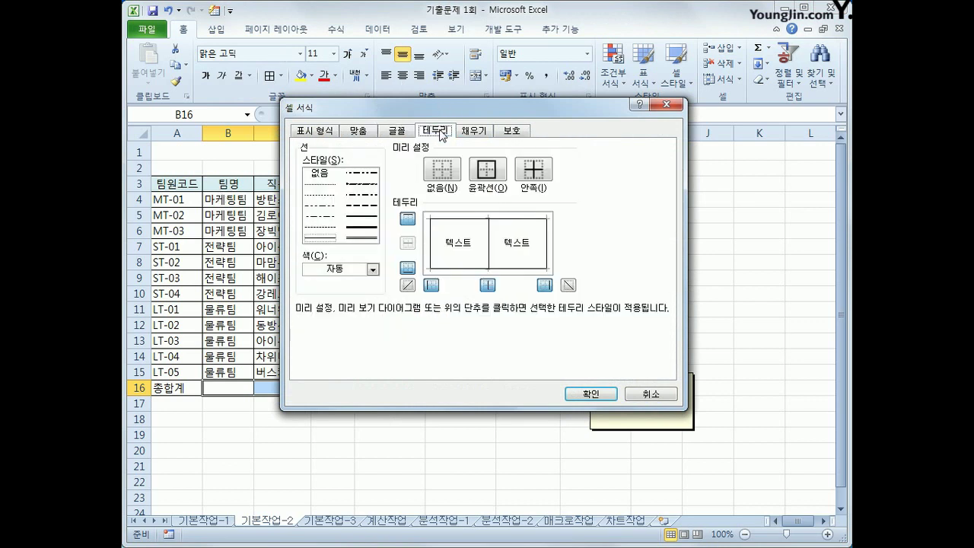
left_click(408, 285)
left_click(569, 286)
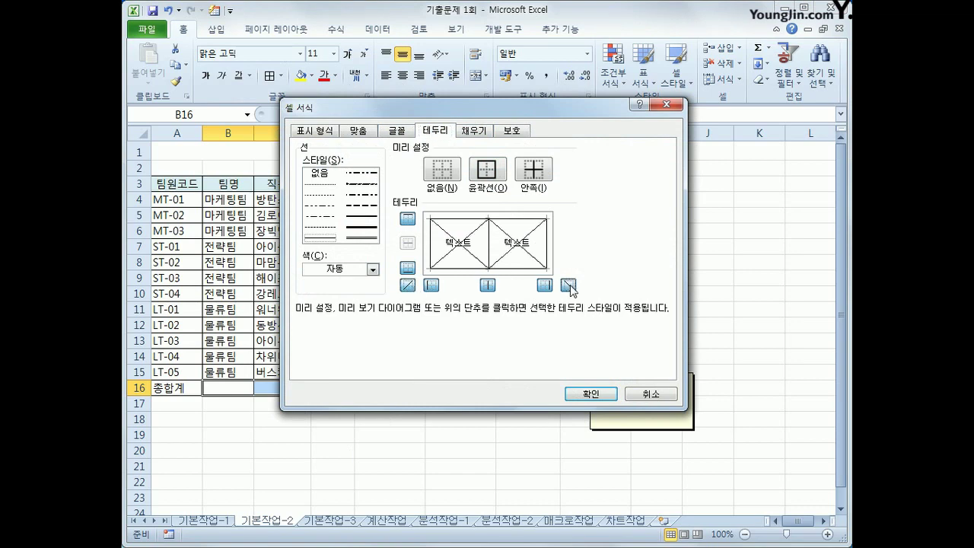
left_click(587, 394)
left_click(461, 465)
left_click(244, 390)
left_click_drag(244, 390, 320, 389)
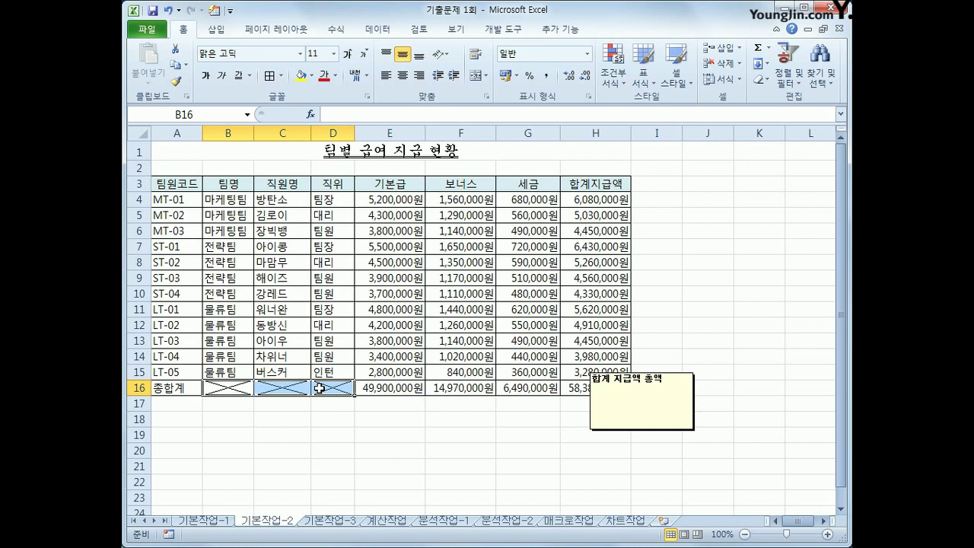
left_click(370, 456)
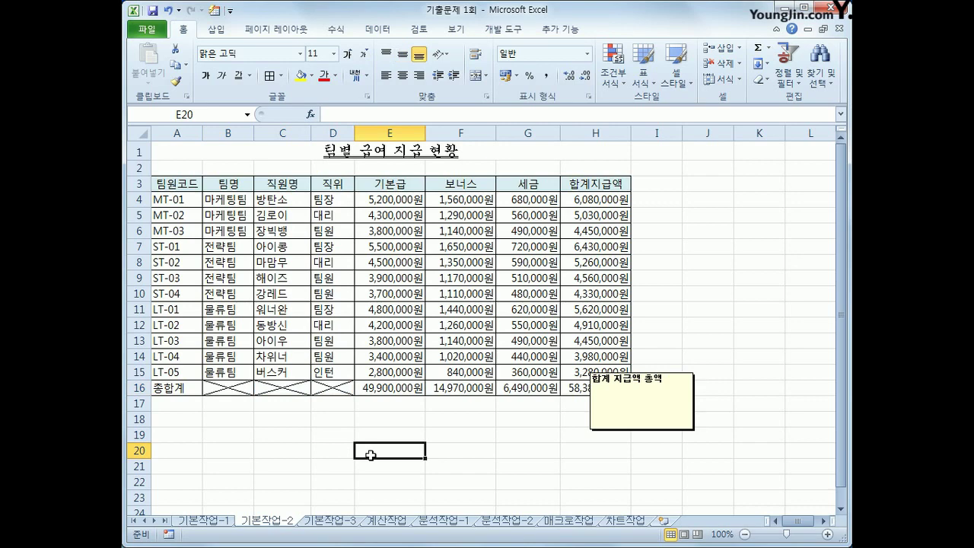
- On the 기본작업-3 sheet, copy the 성별 heading and the value 여 from C3:C4 to A21:A22
left_click(319, 522)
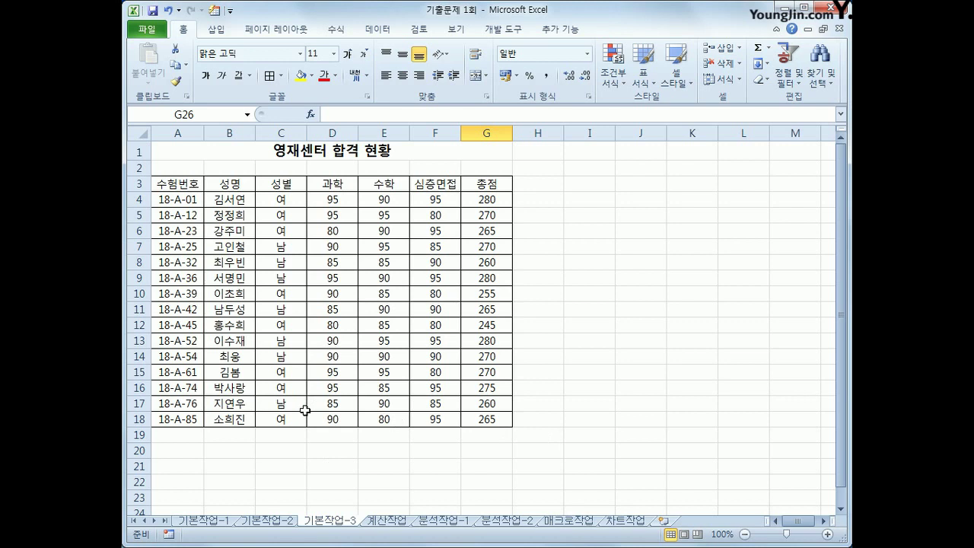
left_click_drag(282, 184, 283, 198)
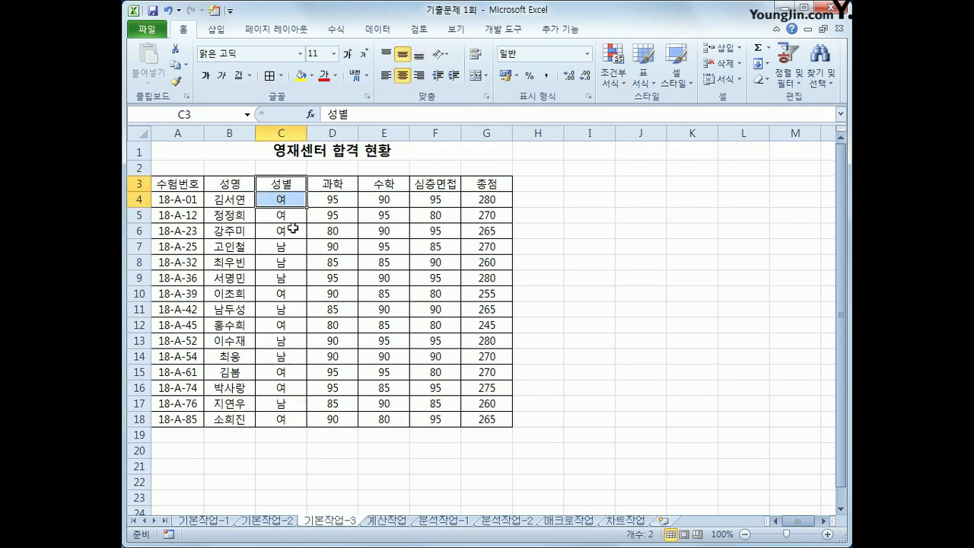
key("ctrl+c")
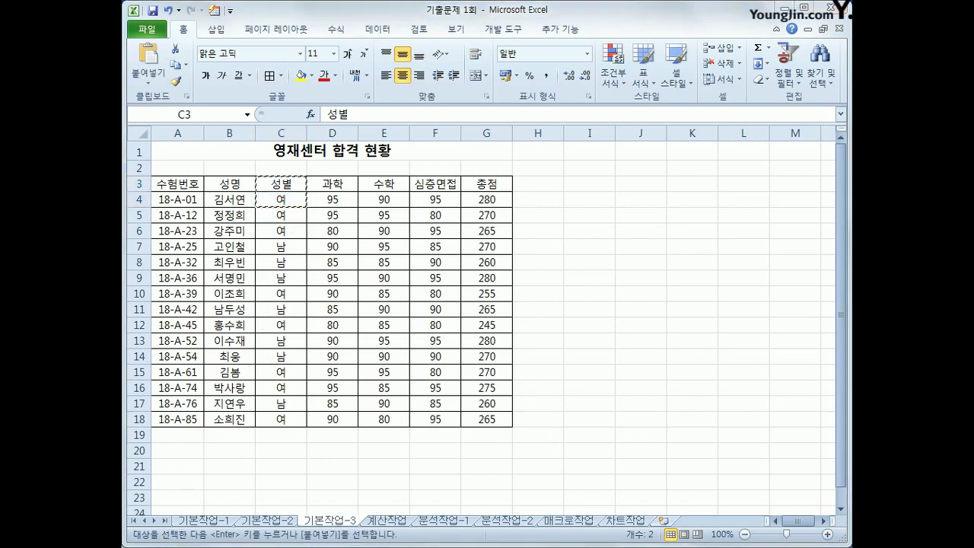
left_click(366, 20)
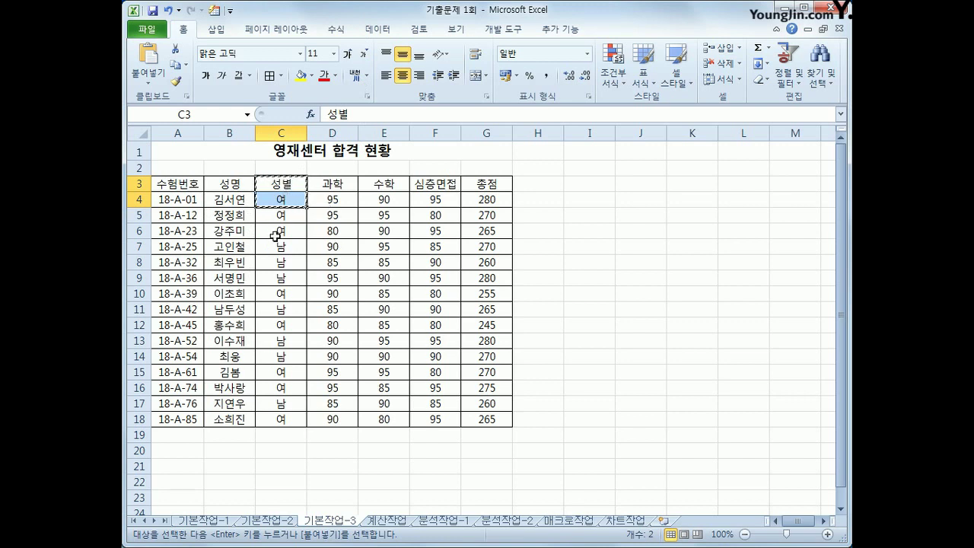
left_click(196, 472)
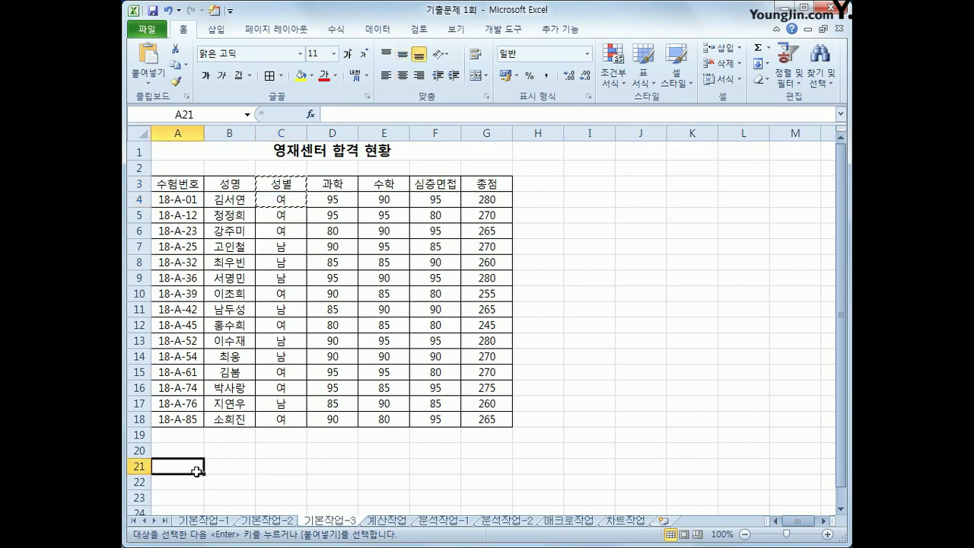
key("ctrl+v")
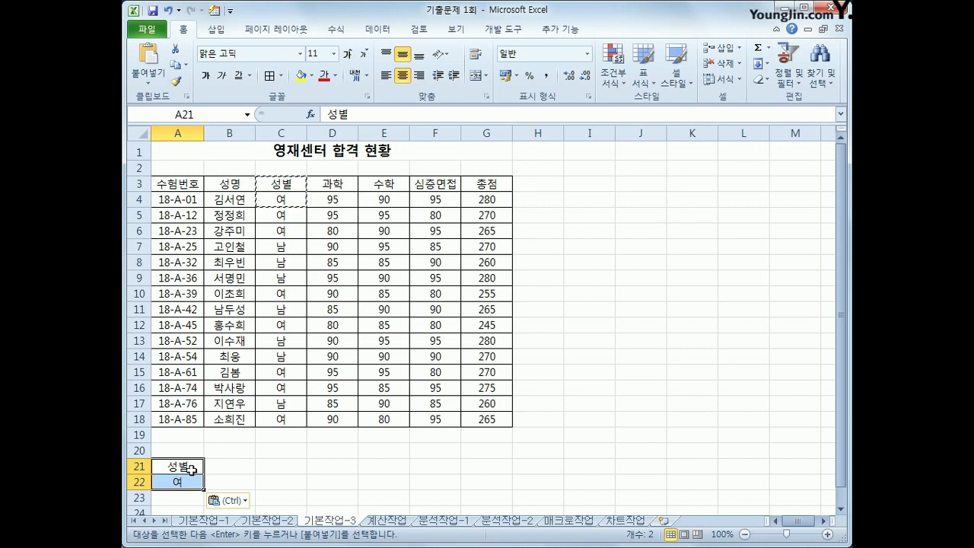
- Copy the 총점 heading from G3 to B21, beside the 성별 criterion
left_click(484, 179)
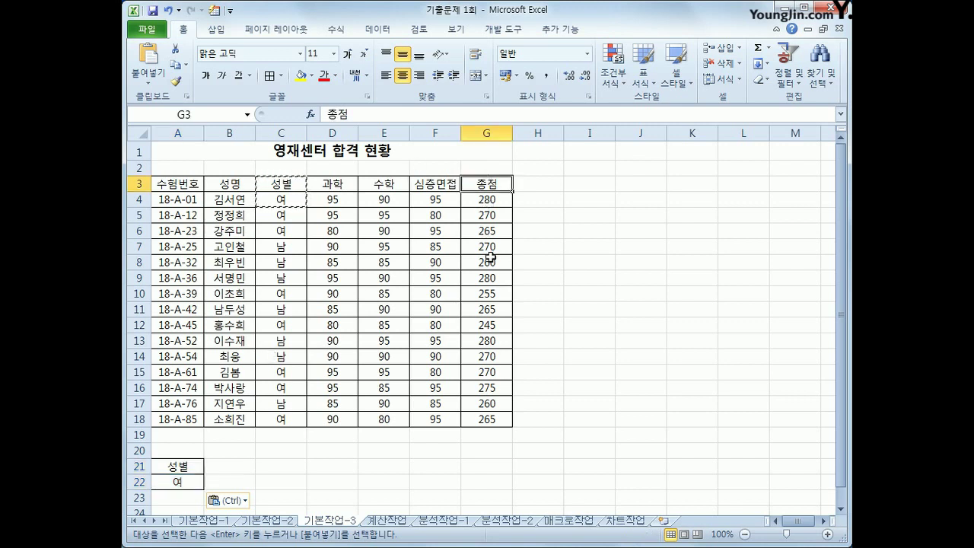
key("ctrl+c")
left_click(219, 464)
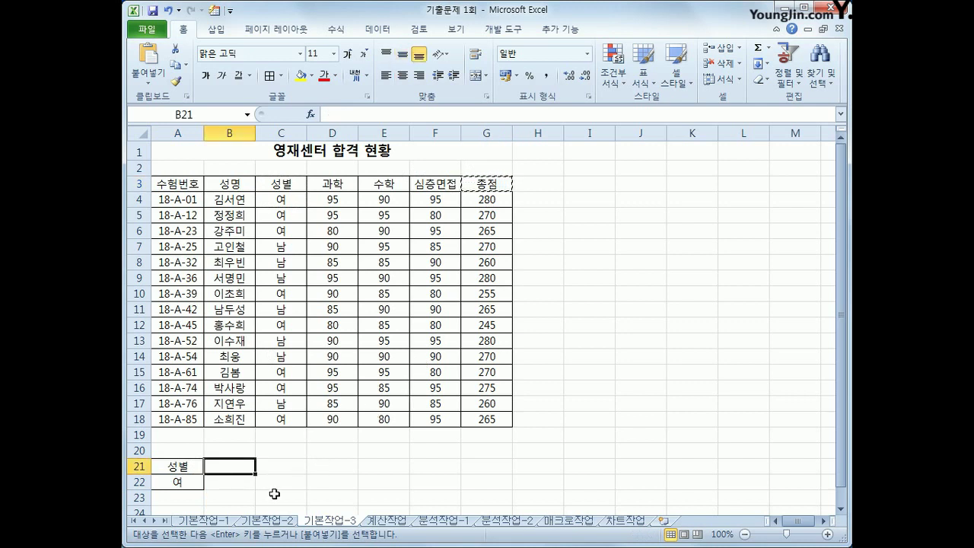
key("ctrl+v")
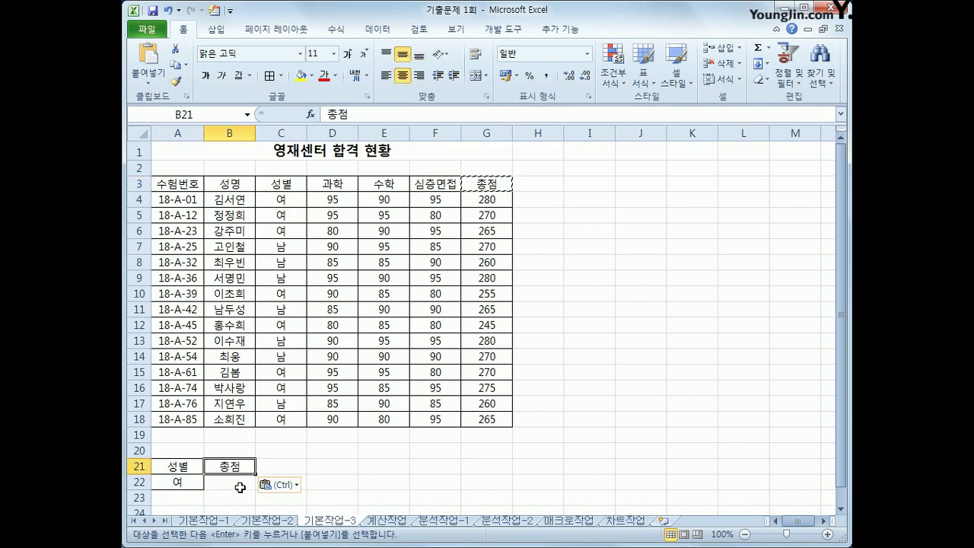
- Enter the condition >=260 under the 총점 heading in B22
left_click(239, 486)
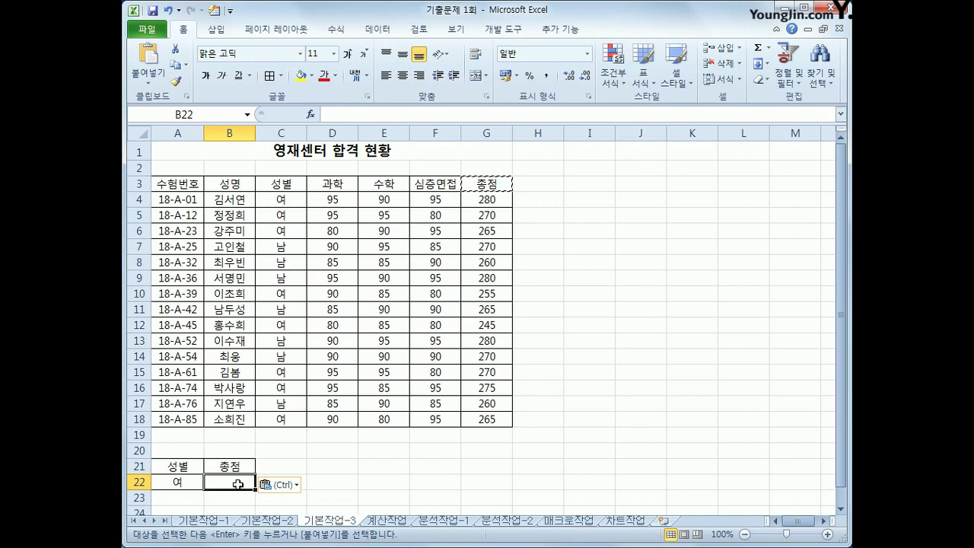
scroll(238, 484, "down", 1)
left_click_drag(165, 437, 213, 436)
left_click(216, 435)
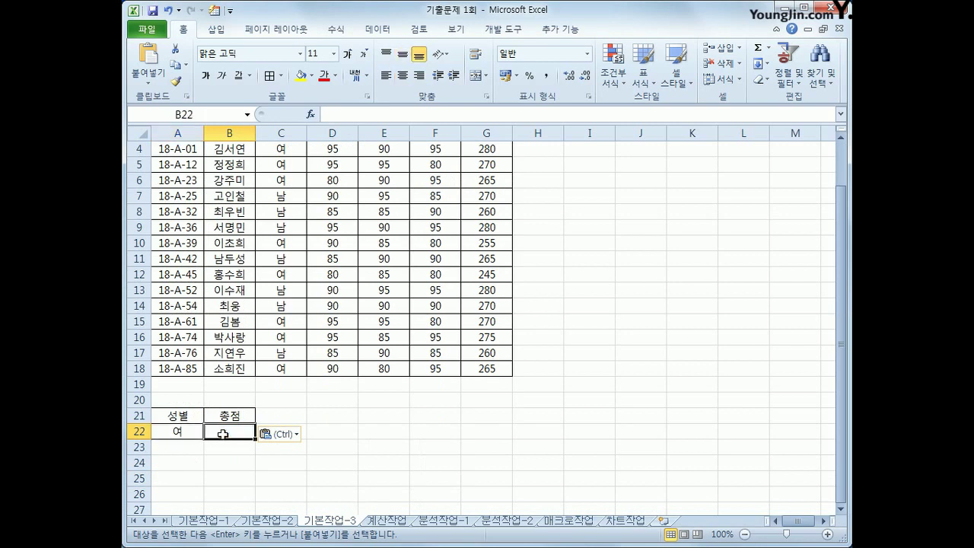
type(">=260")
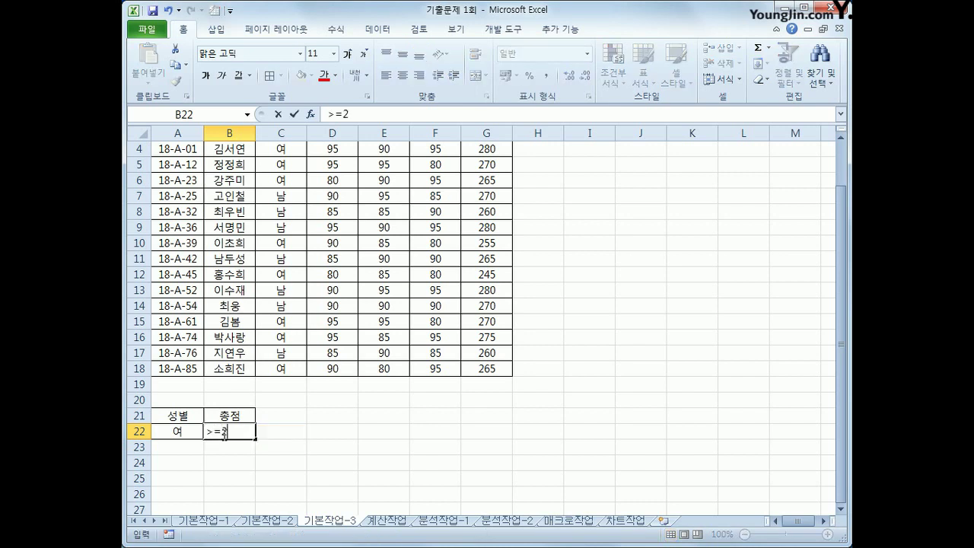
left_click(343, 443)
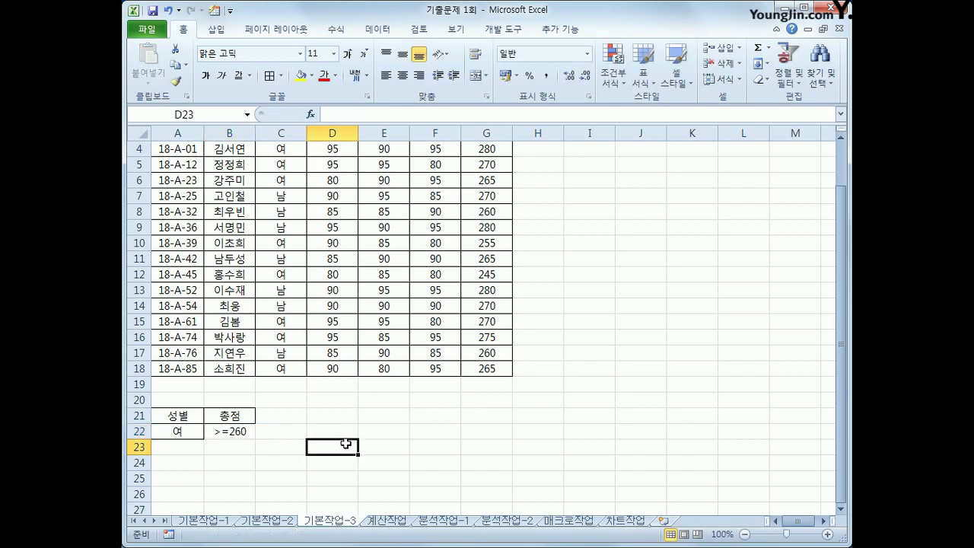
- Review the 성별 and 총점 conditions in A21:B22 and the empty area starting at A24
left_click_drag(185, 447, 183, 432)
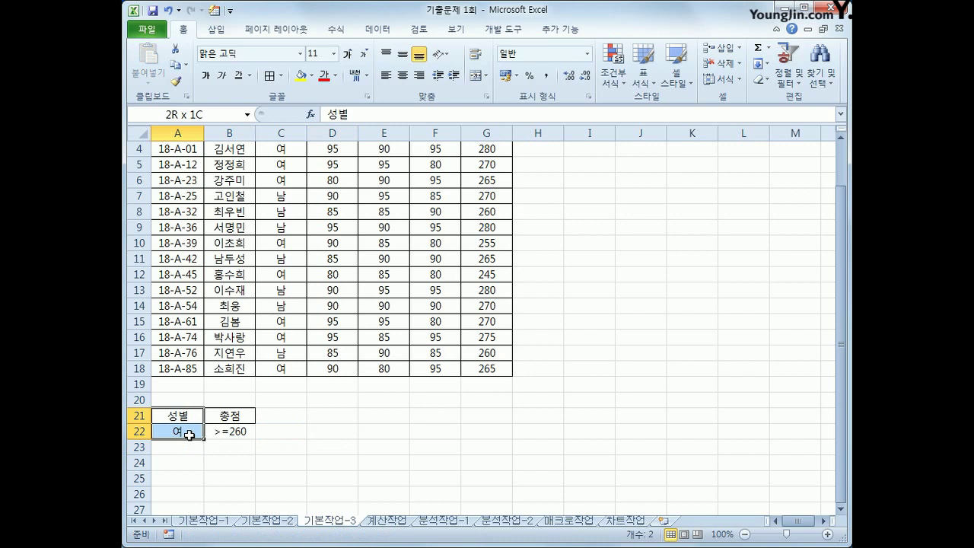
left_click_drag(242, 415, 239, 432)
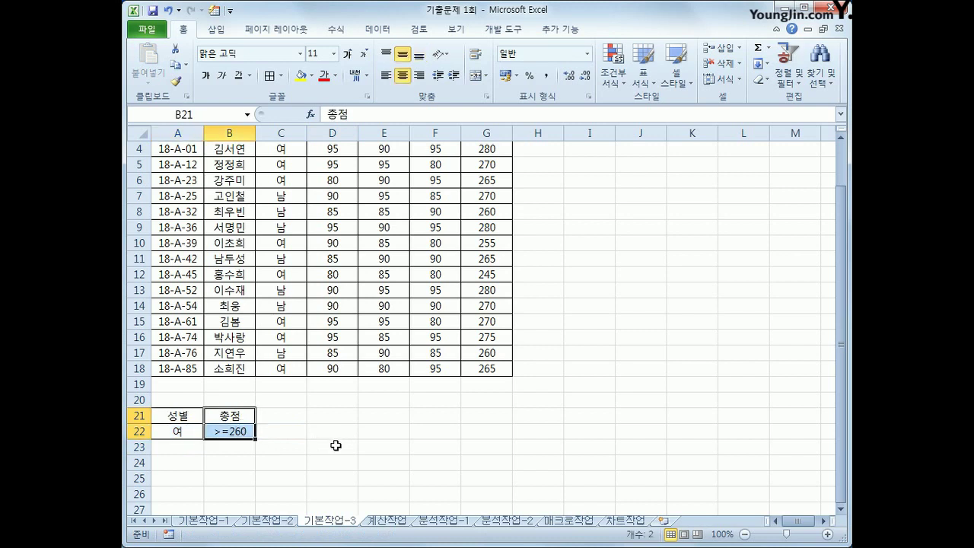
left_click_drag(185, 413, 232, 431)
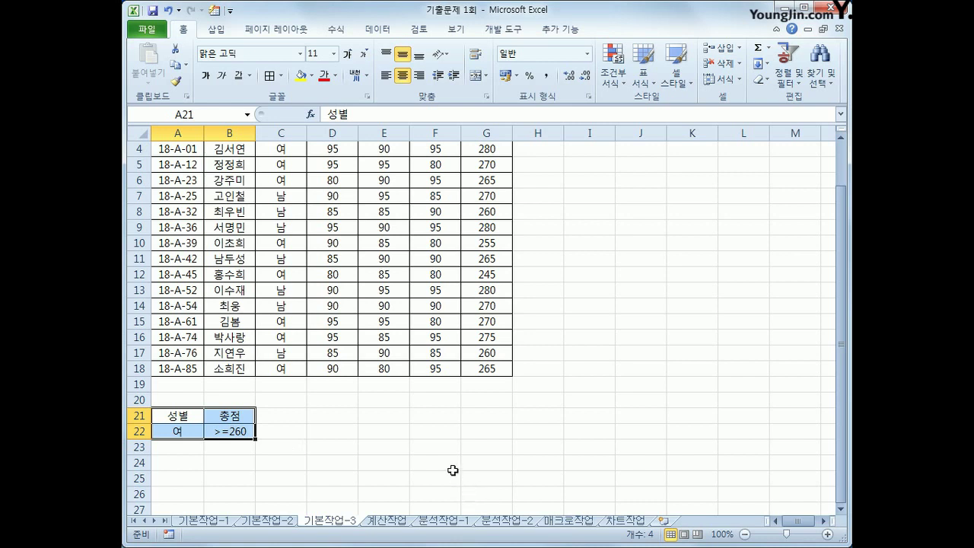
left_click(453, 470)
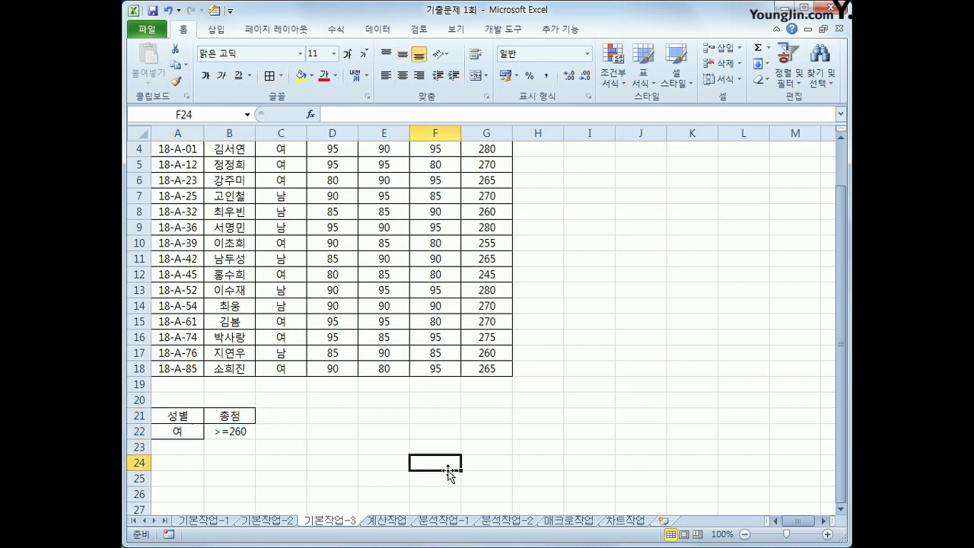
scroll(449, 472, "up", 1)
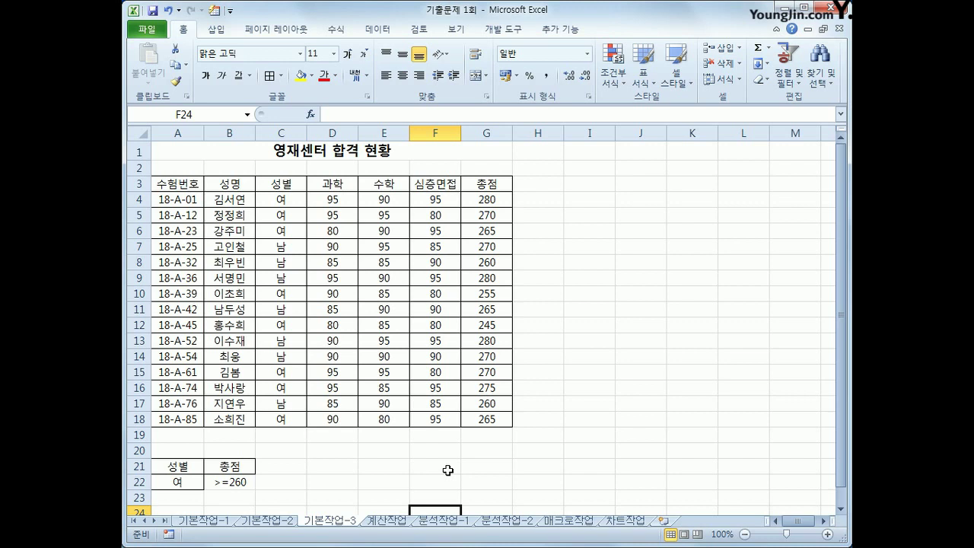
scroll(342, 462, "down", 2)
left_click(192, 420)
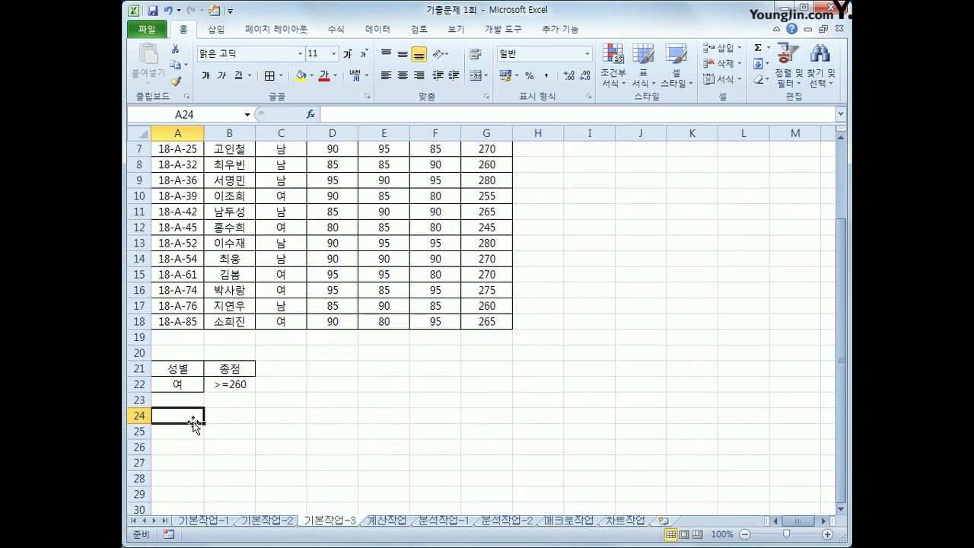
scroll(193, 425, "up", 2)
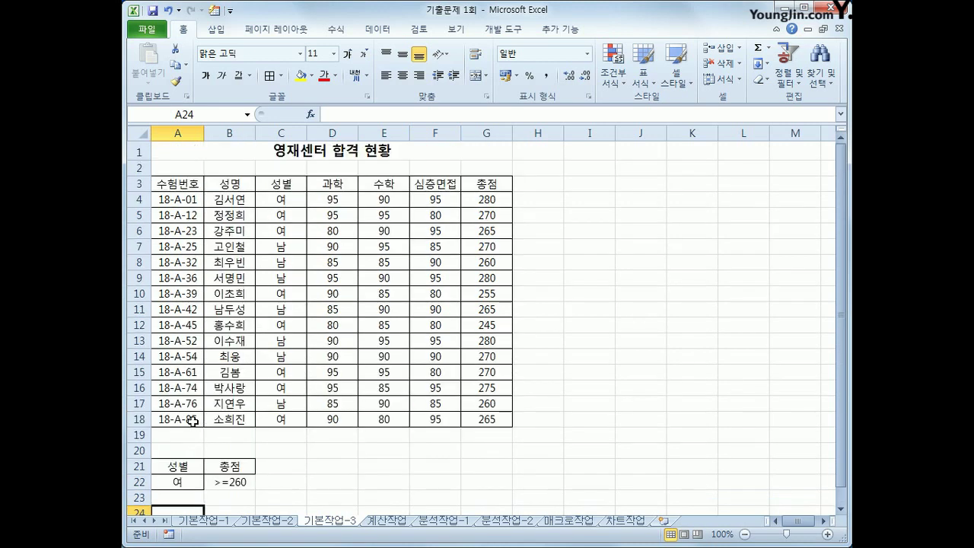
- Set up an advanced filter on the score table with list range A3:G18 and criteria range A21:B22
left_click(225, 212)
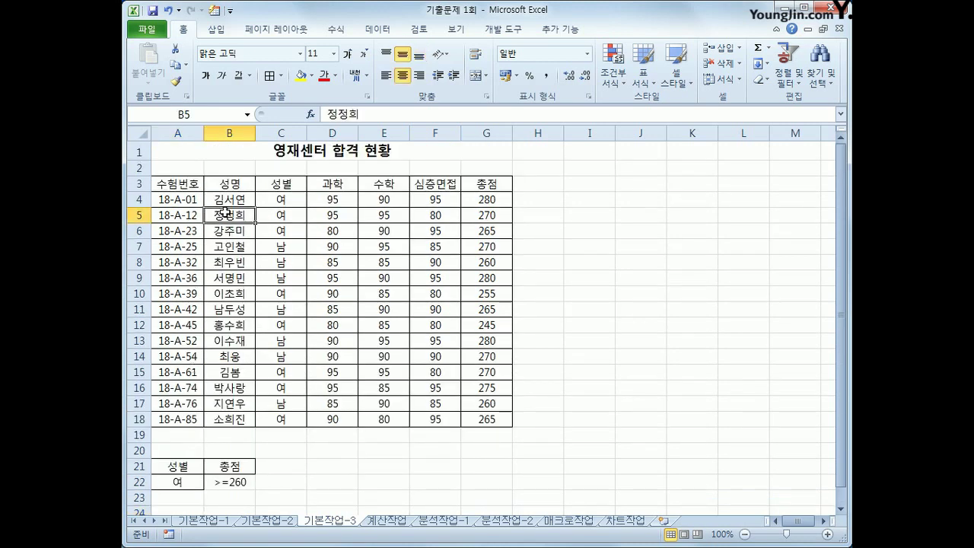
left_click(382, 29)
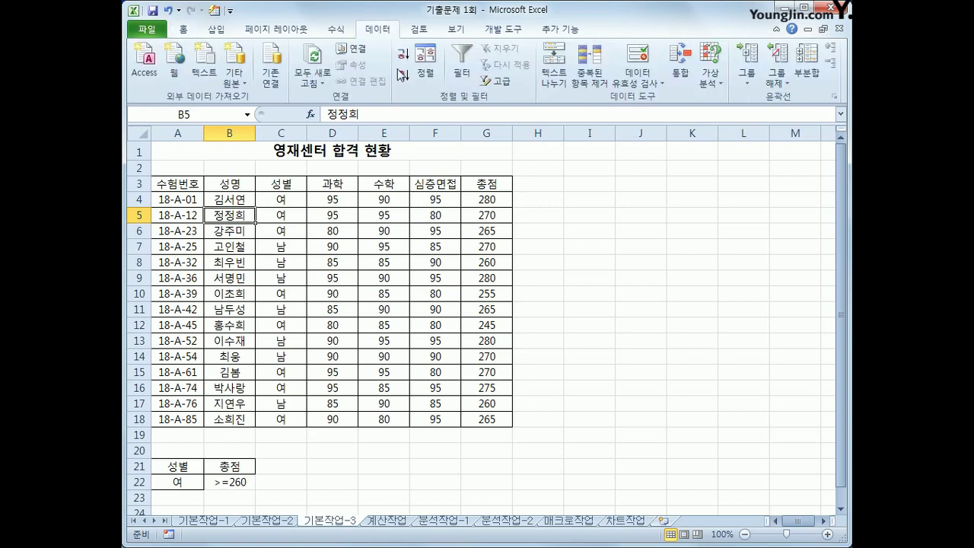
left_click(505, 82)
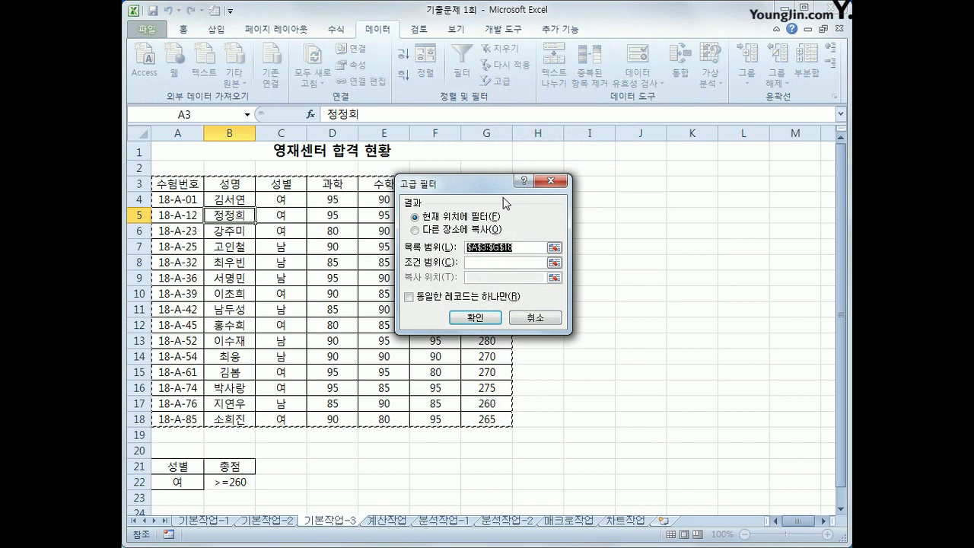
left_click_drag(498, 188, 654, 179)
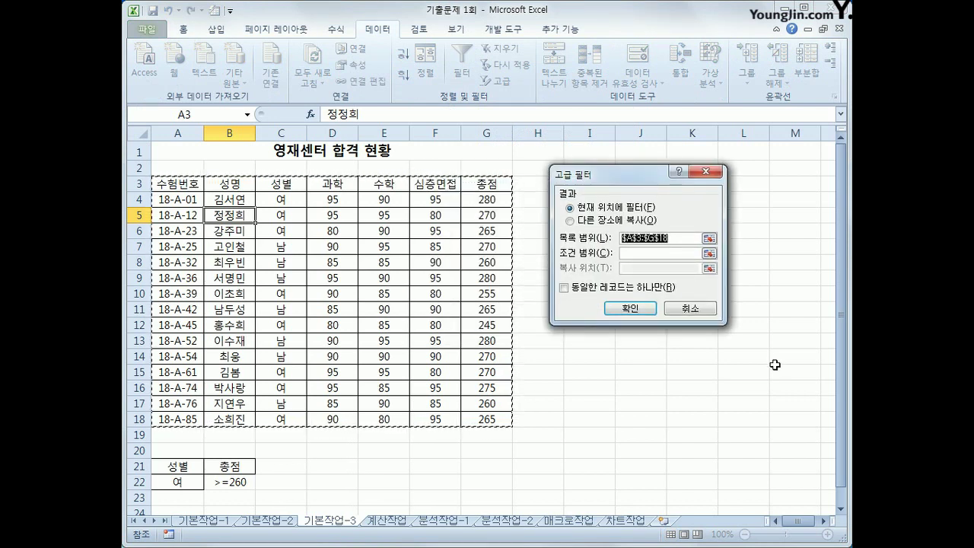
left_click(654, 258)
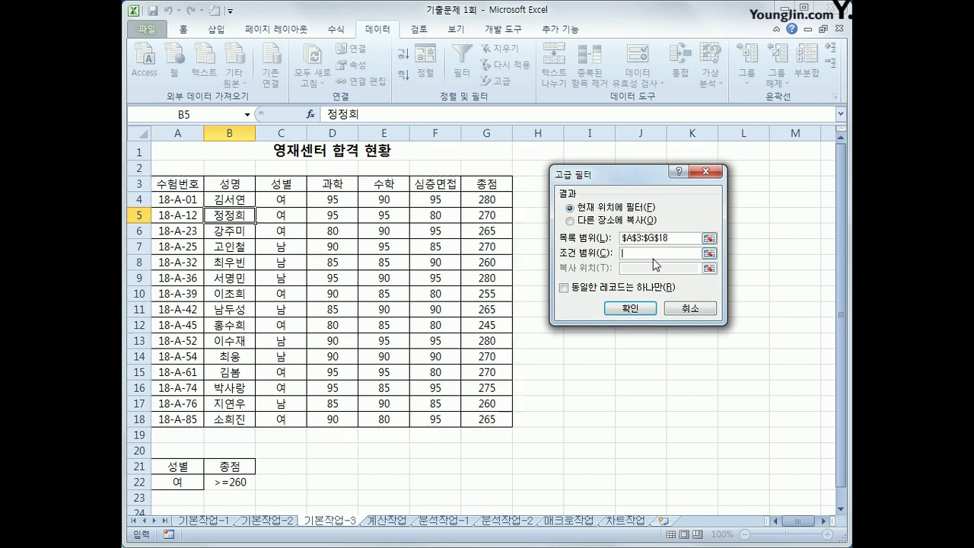
left_click_drag(182, 468, 243, 483)
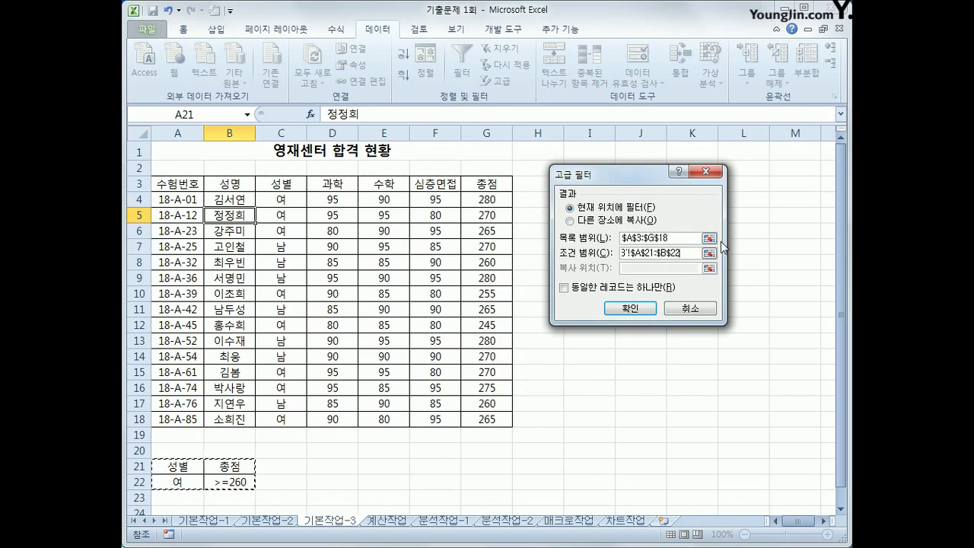
left_click_drag(685, 238, 601, 245)
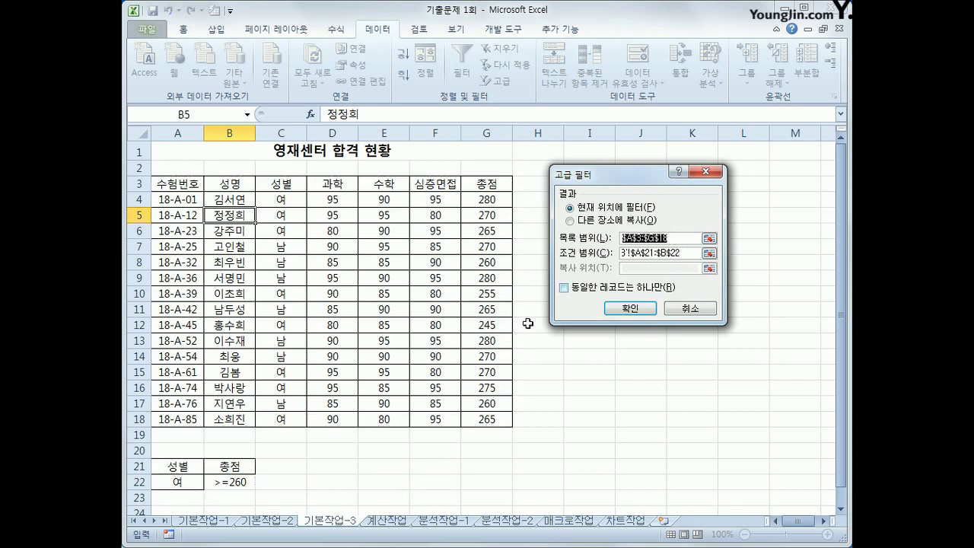
left_click_drag(186, 184, 499, 421)
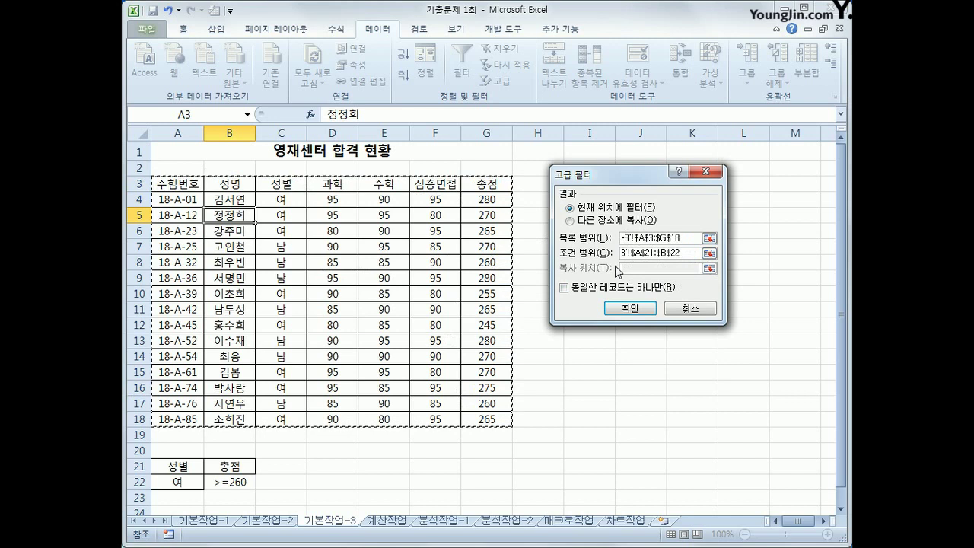
left_click_drag(689, 254, 618, 253)
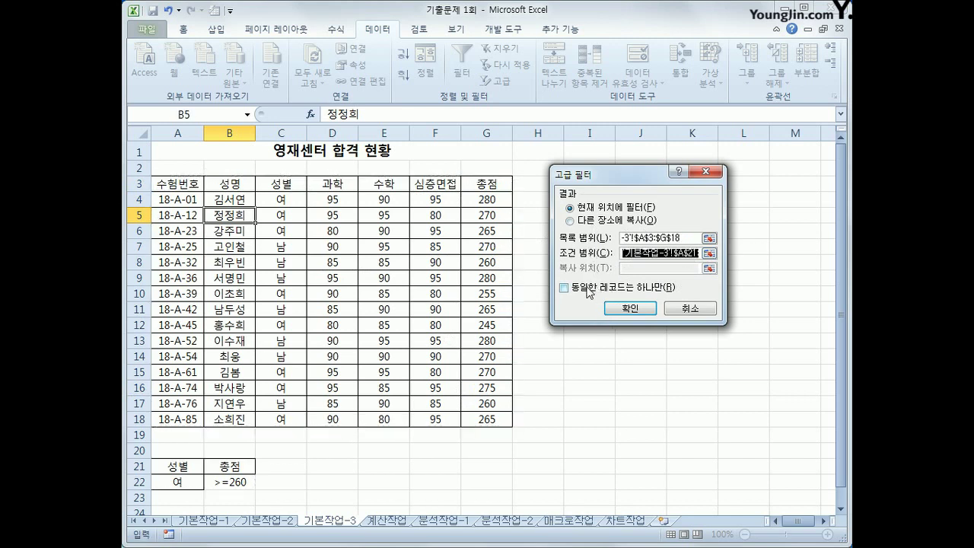
- Have the advanced filter copy its matching records to another location starting at A25, and run it
left_click(609, 221)
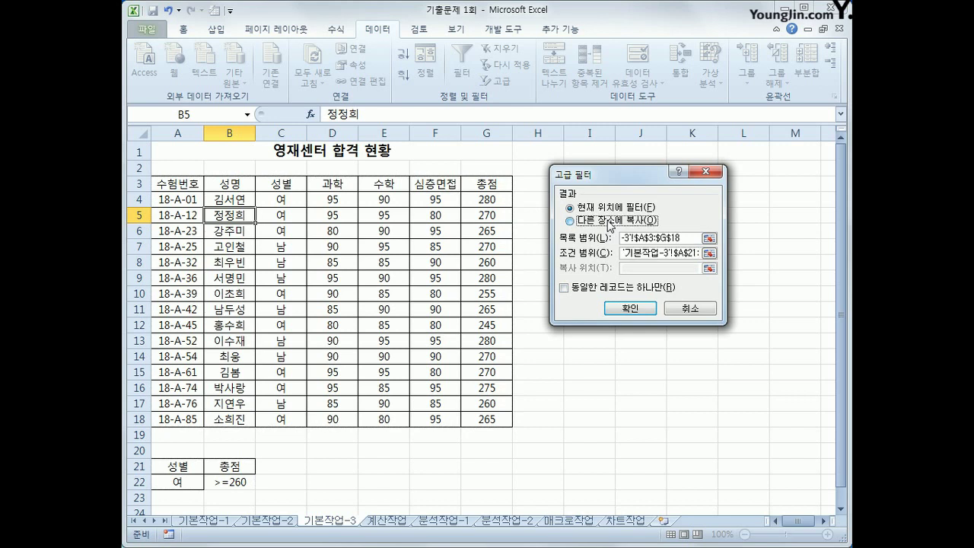
left_click(650, 268)
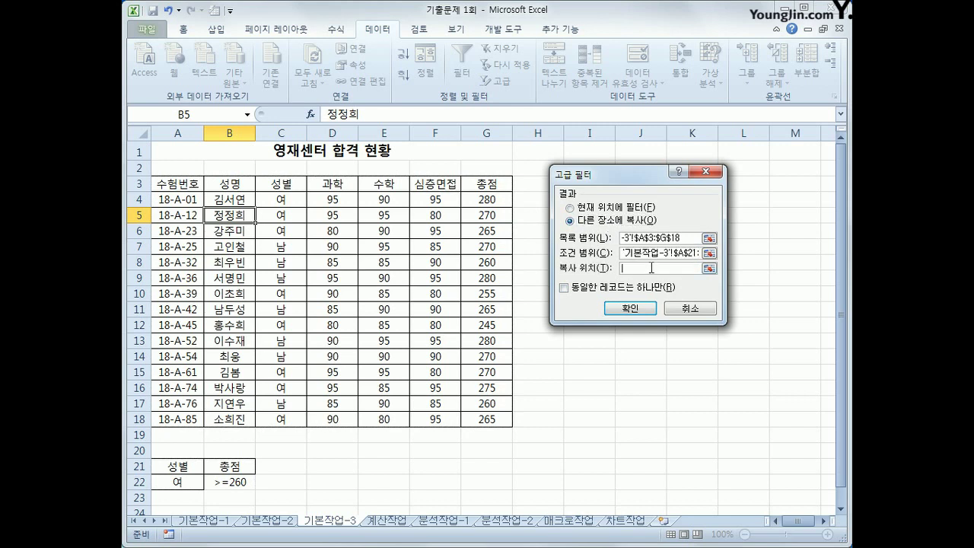
scroll(351, 428, "down", 1)
left_click(175, 481)
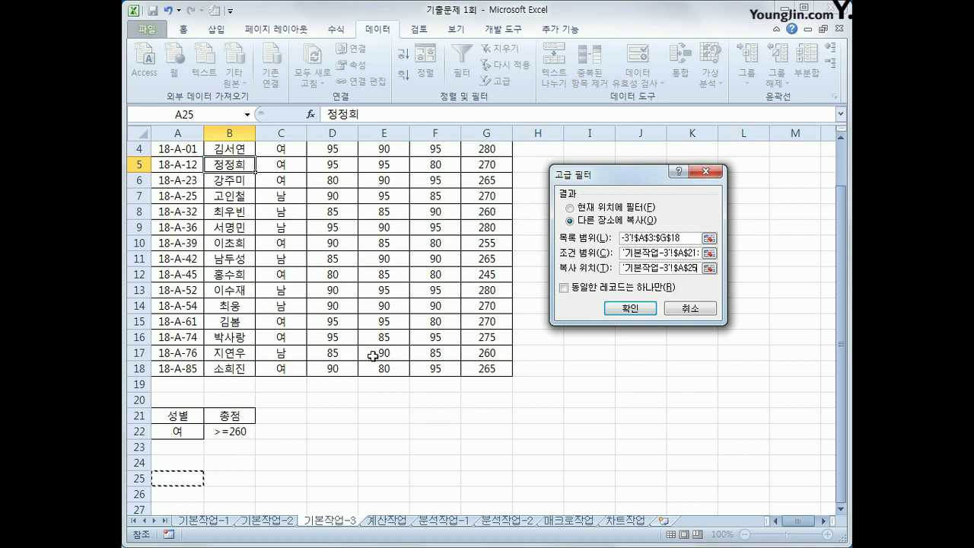
left_click(647, 311)
- Check the 성별 and 총점 columns of the extracted list in A25:G31 against the filter conditions
scroll(609, 343, "down", 3)
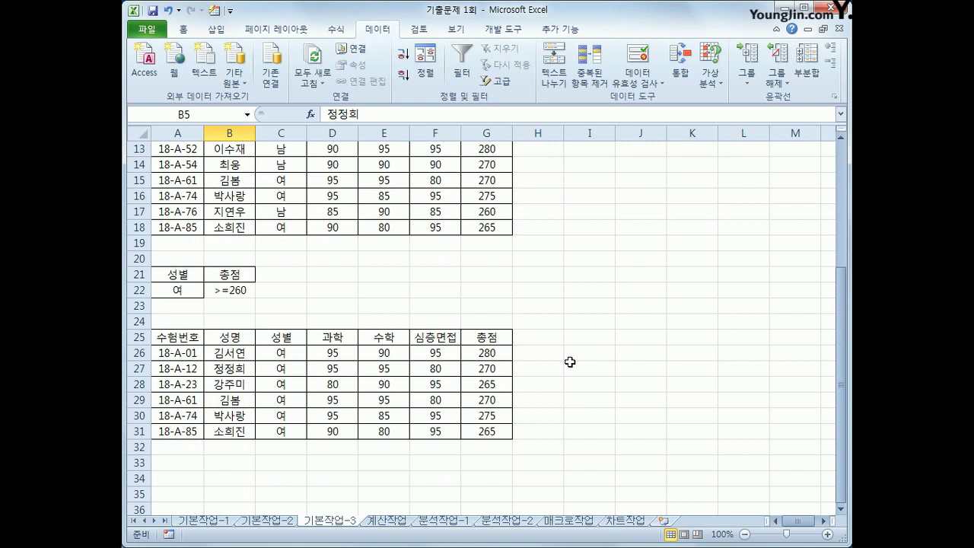
left_click_drag(288, 338, 290, 430)
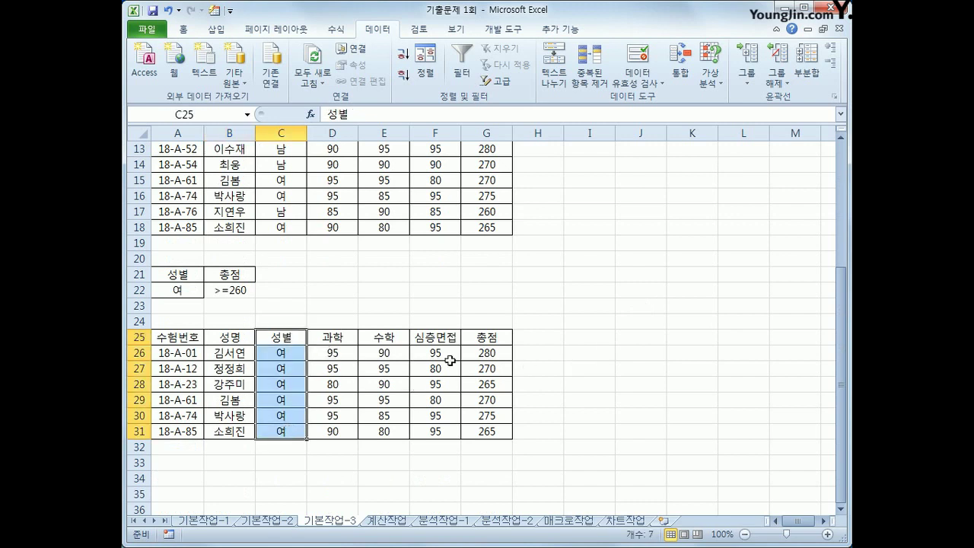
left_click_drag(495, 336, 497, 426)
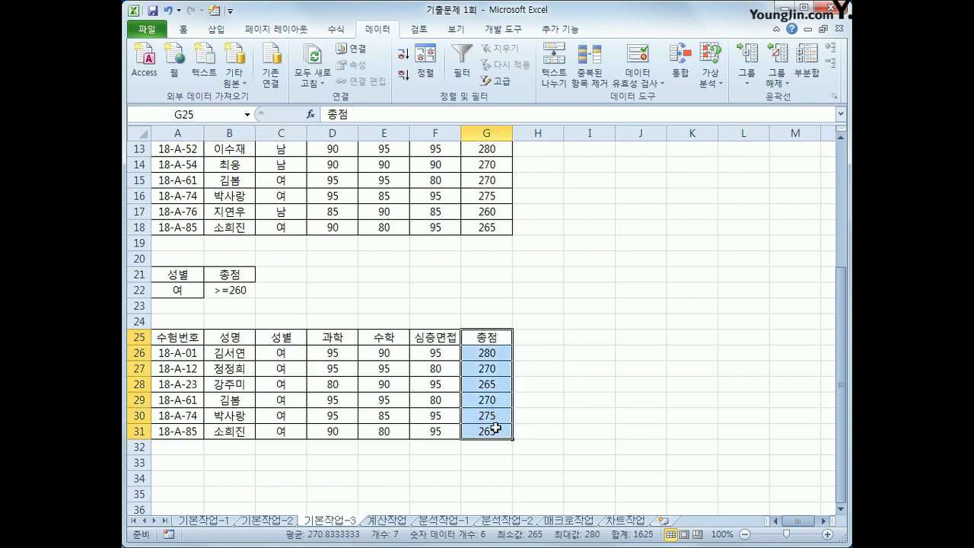
left_click_drag(159, 335, 490, 429)
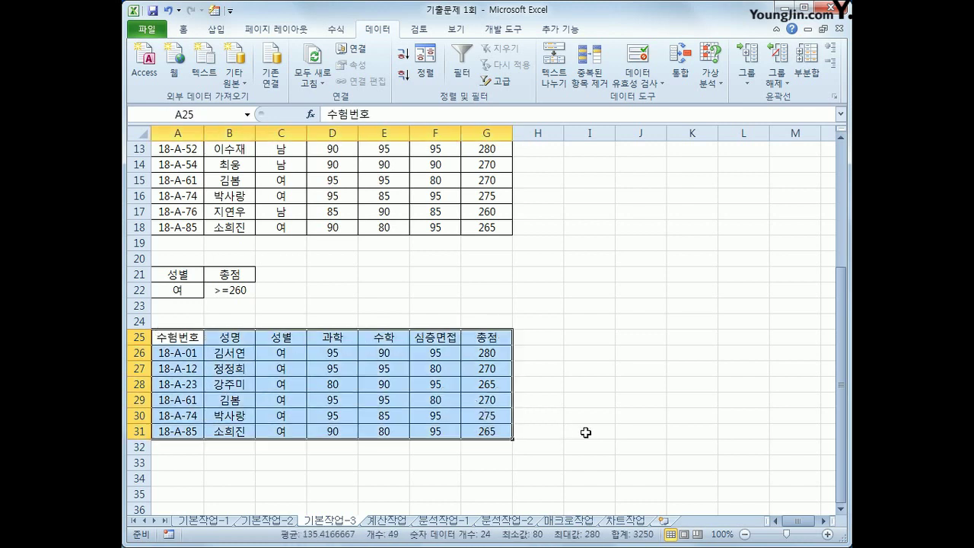
left_click(173, 343)
scroll(238, 345, "up", 4)
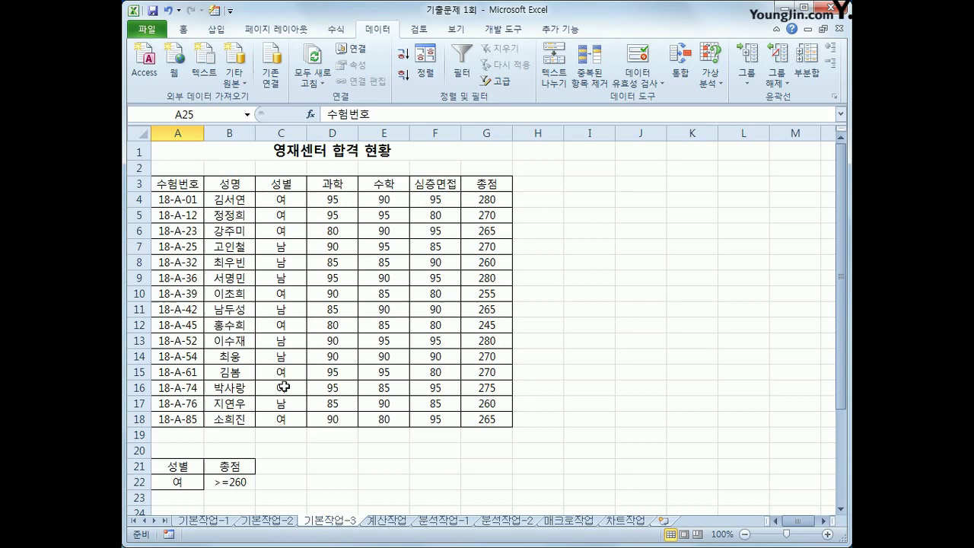
- On the 계산작업 sheet, examine the 3월, 4월 and 5월 scores in B3:D3 and the 결과 cell E3
left_click(404, 522)
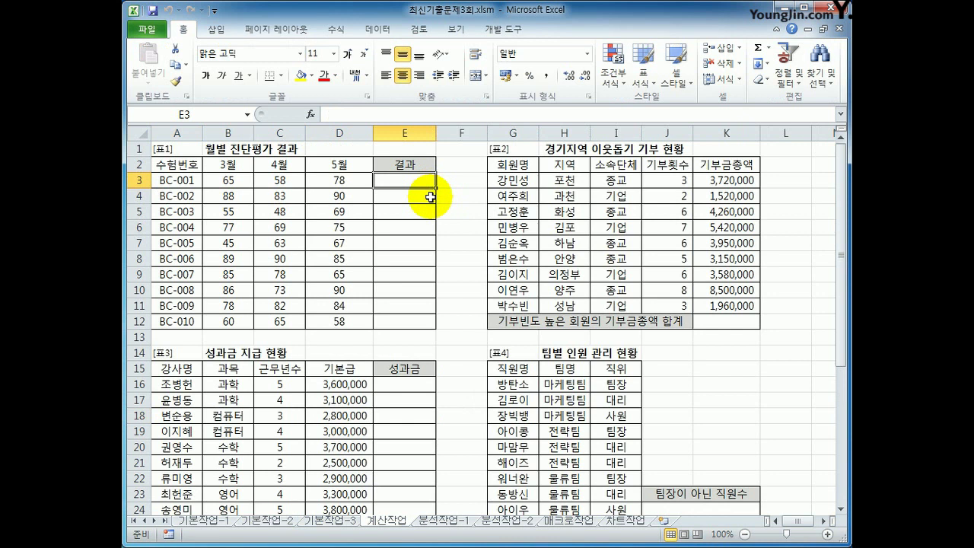
left_click(220, 181)
left_click(293, 181)
left_click(330, 179)
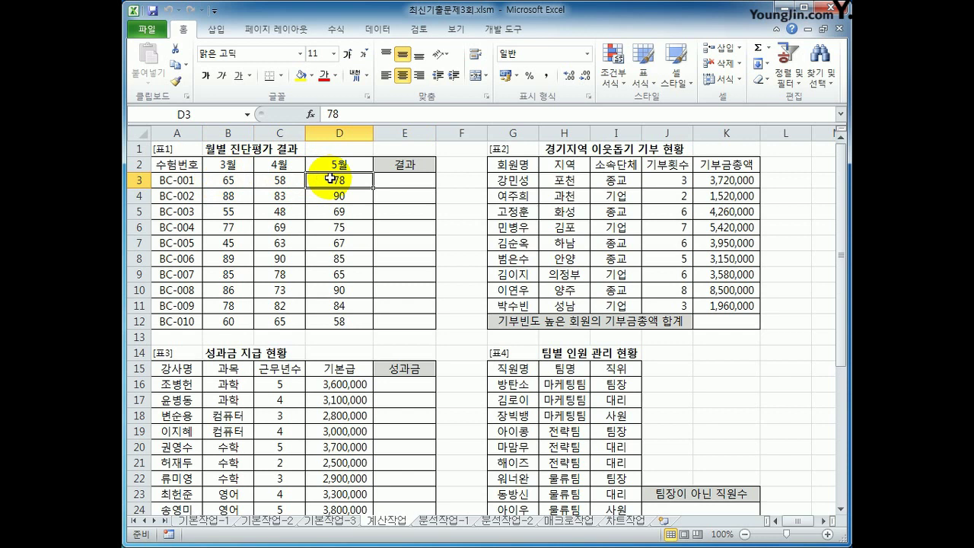
left_click(420, 180)
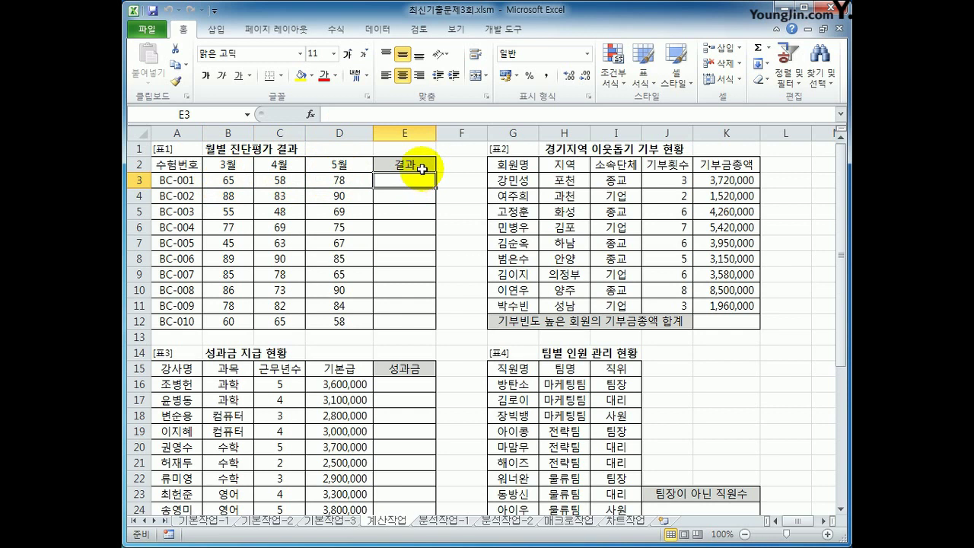
left_click(228, 180)
left_click(278, 180)
left_click(323, 183)
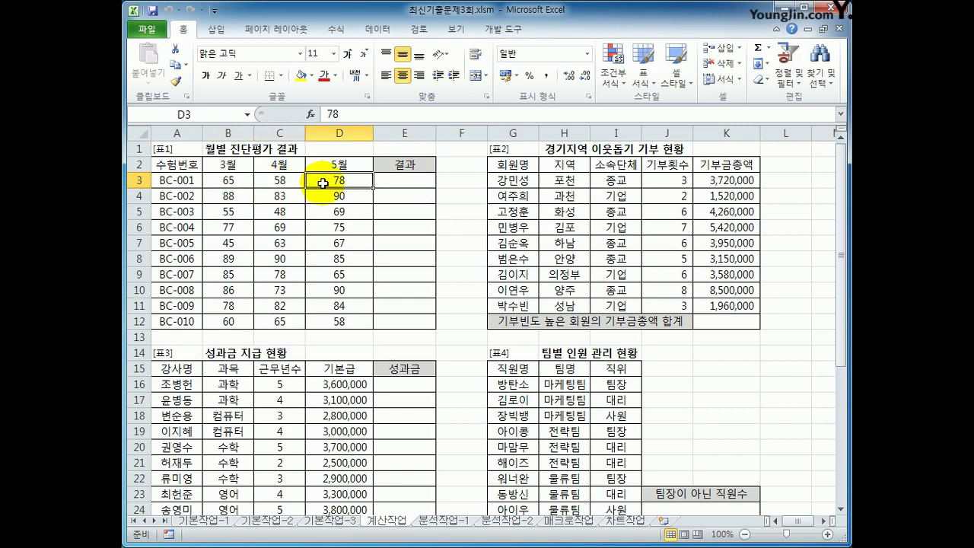
- Enter the formula =OR(B3>=85,C3>=85,D3>=85) in the first 결과 cell, E3
left_click(394, 188)
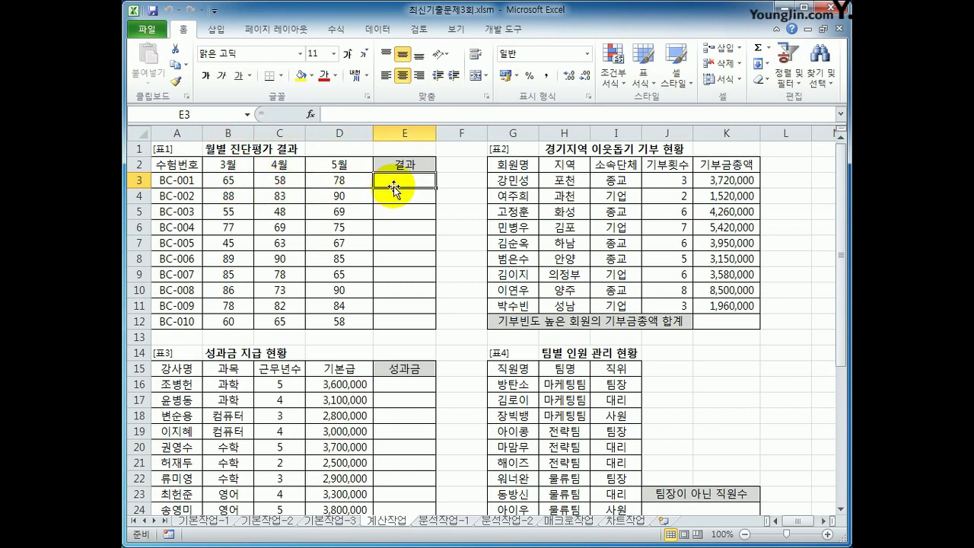
type("=")
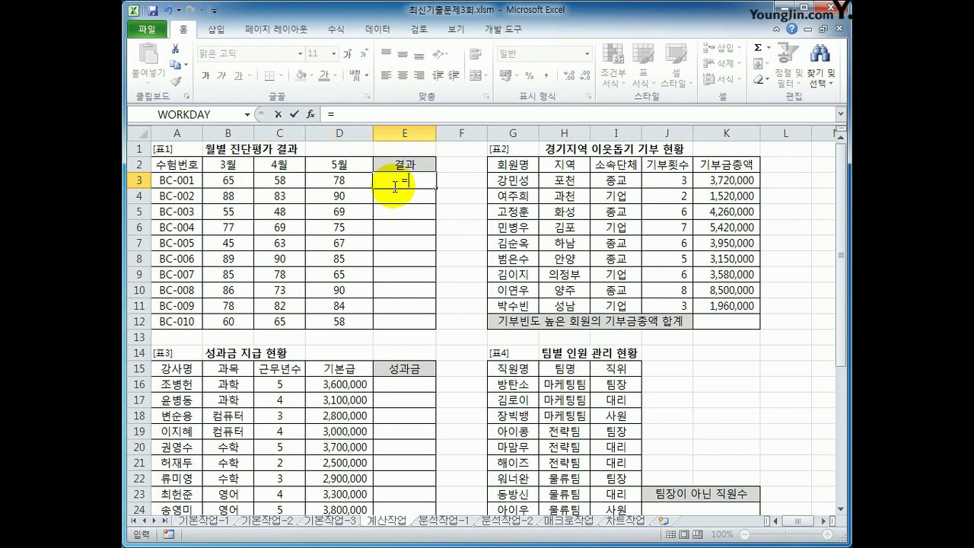
type("or")
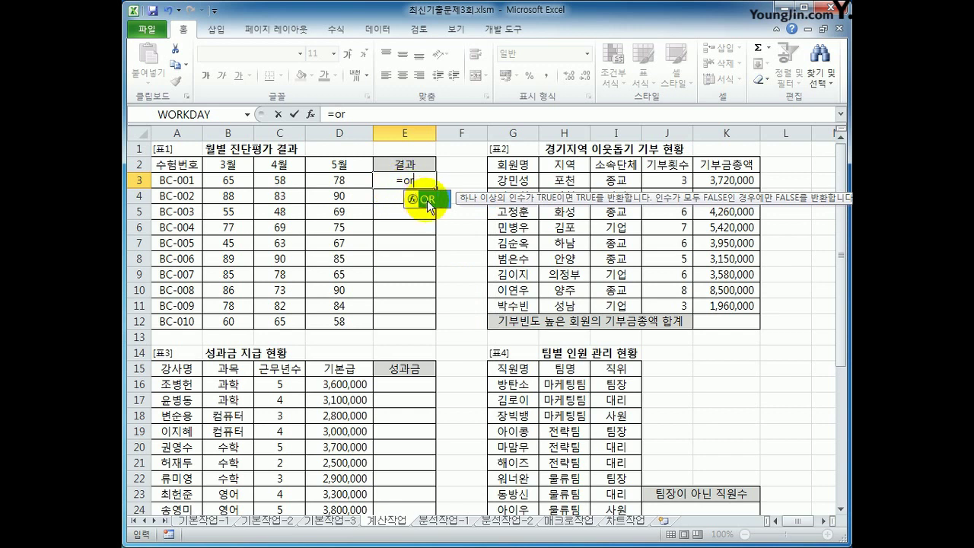
double_click(428, 200)
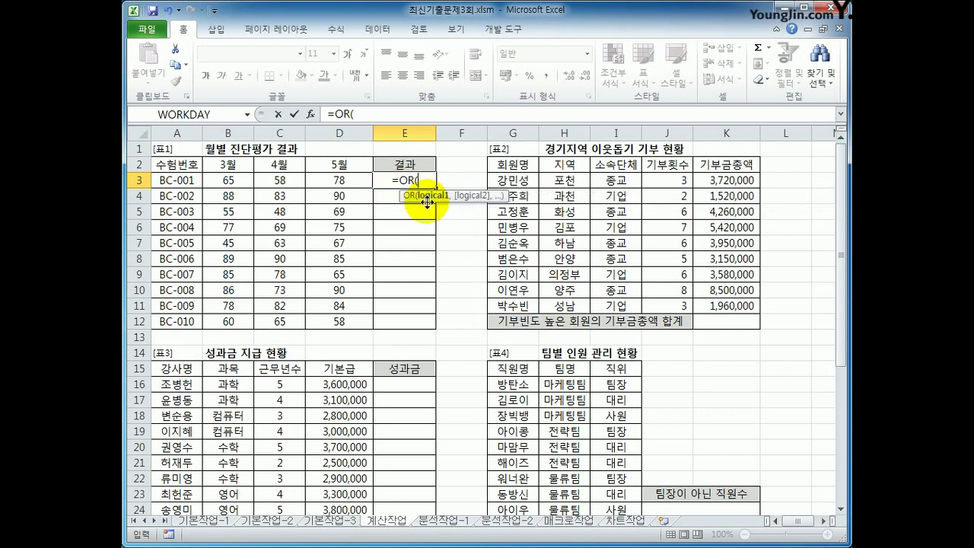
left_click(237, 182)
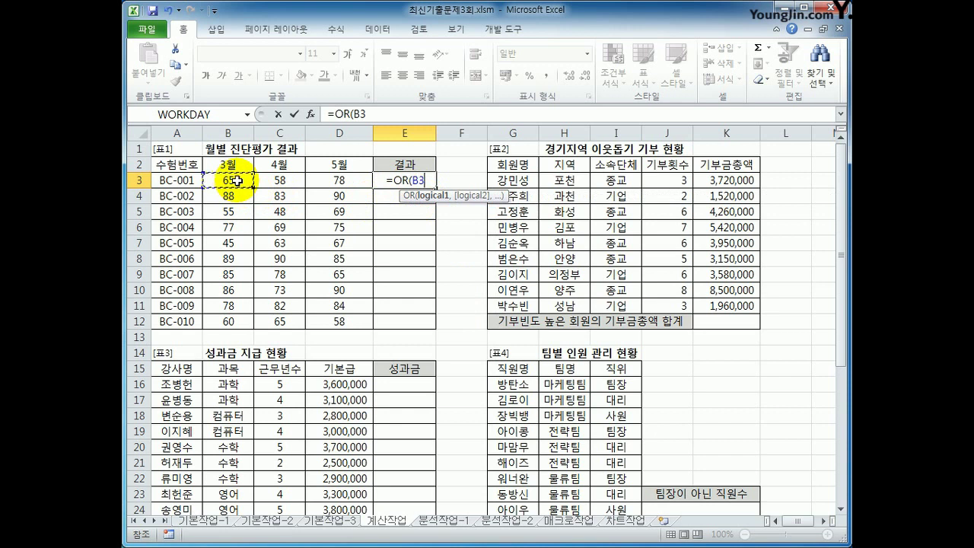
type(">")
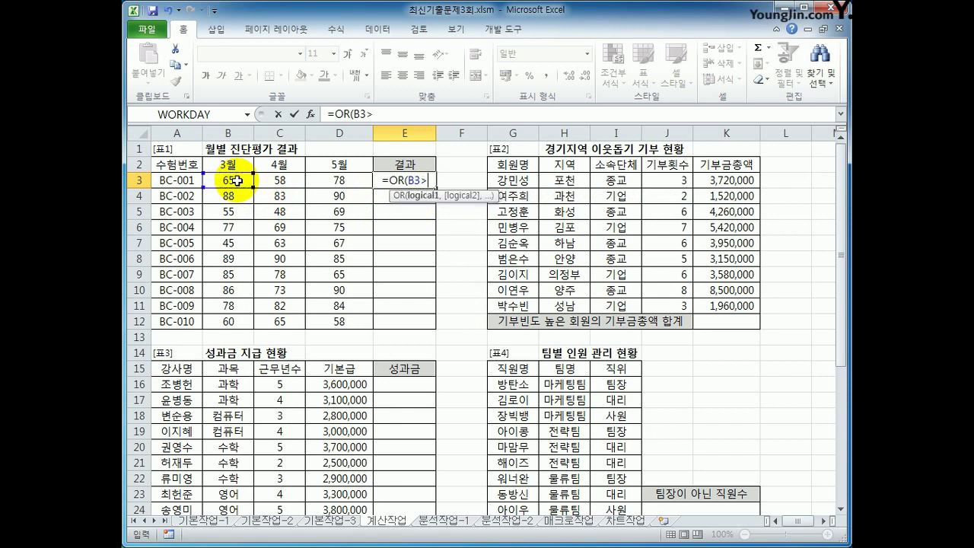
type("=8")
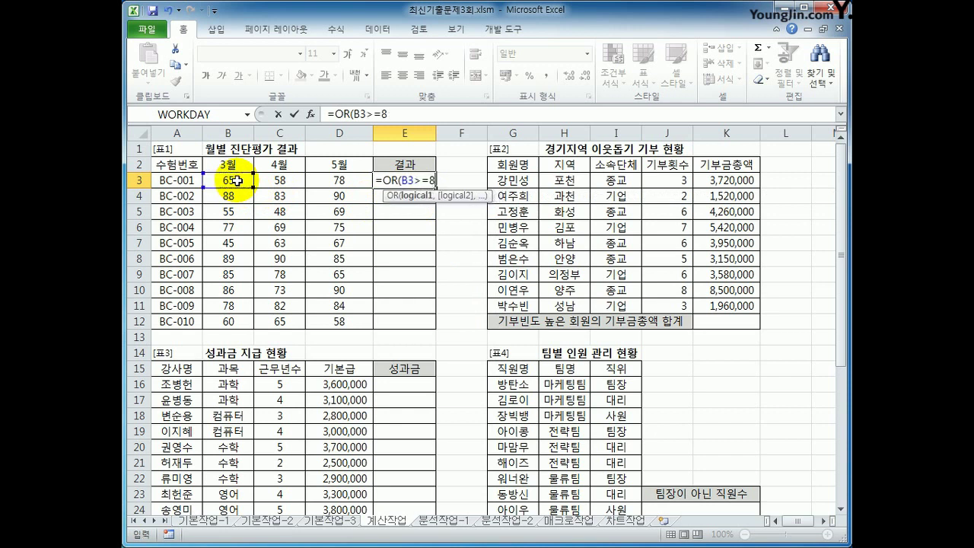
type("5,C3")
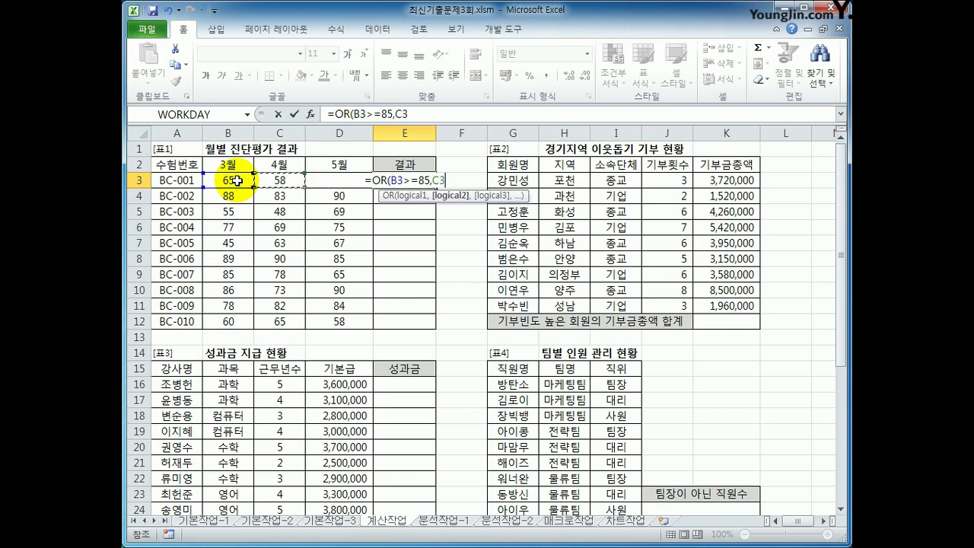
type(">=85,D3")
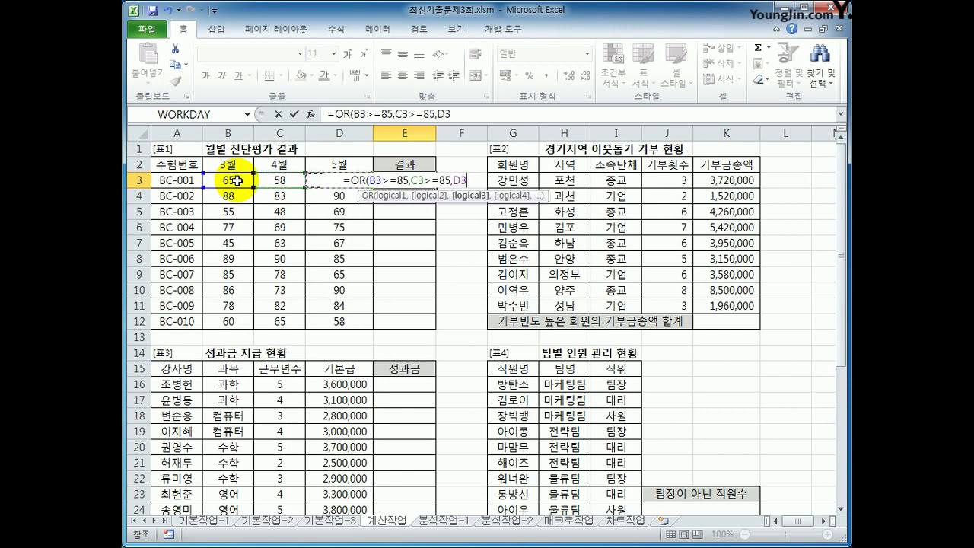
type(">=")
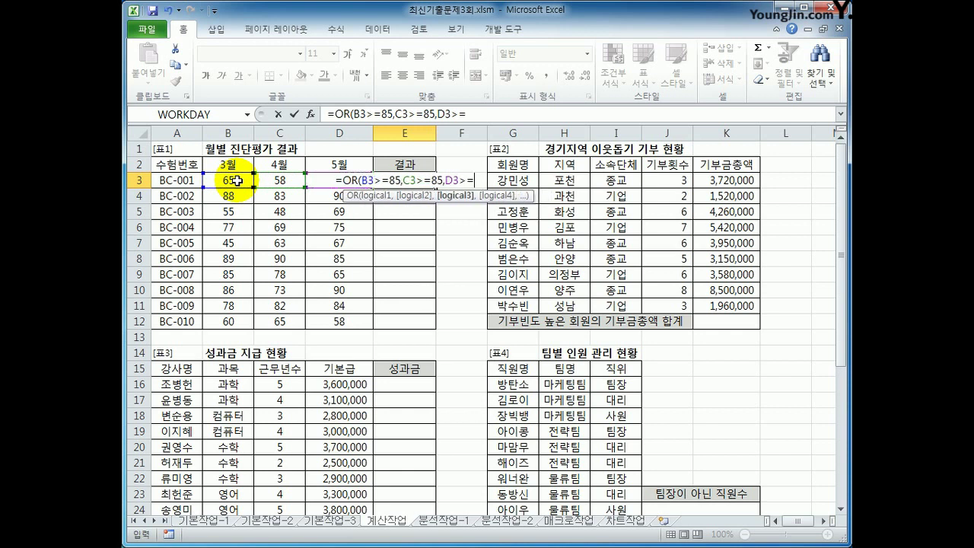
type("85)")
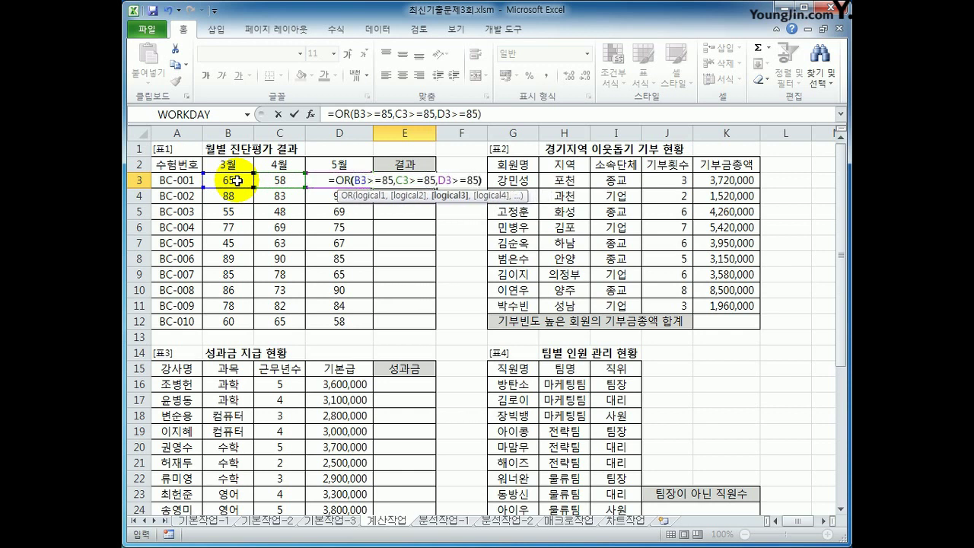
key("Return")
- Fill the OR formula from E3 down to E12 and check the copied formulas in E8:E10
key("Up")
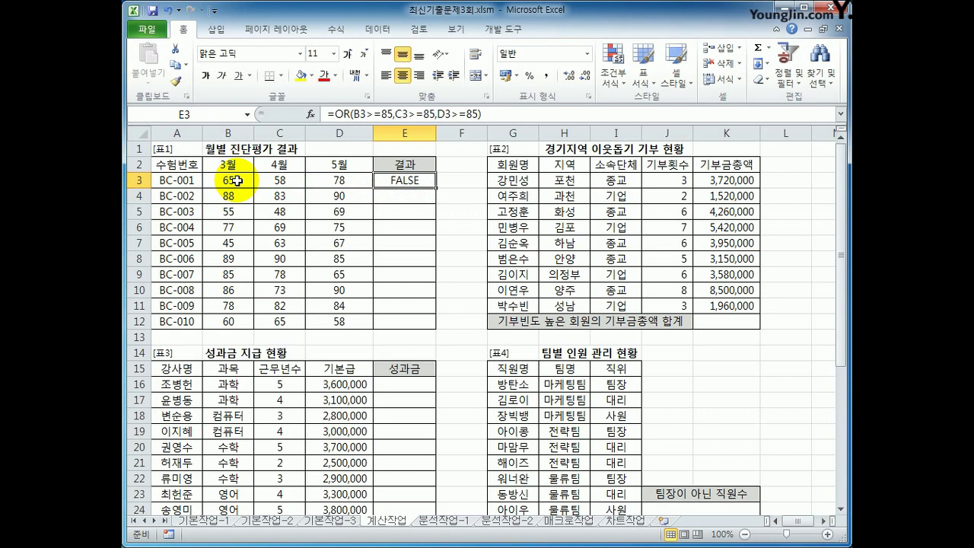
left_click_drag(237, 181, 326, 181)
left_click(425, 183)
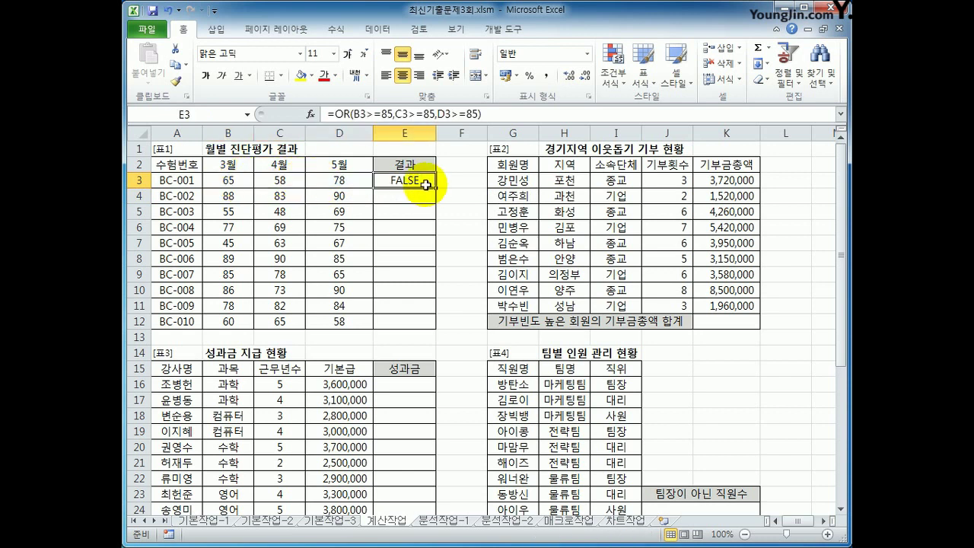
left_click_drag(439, 192, 425, 335)
left_click(421, 258)
left_click(415, 276)
left_click(419, 290)
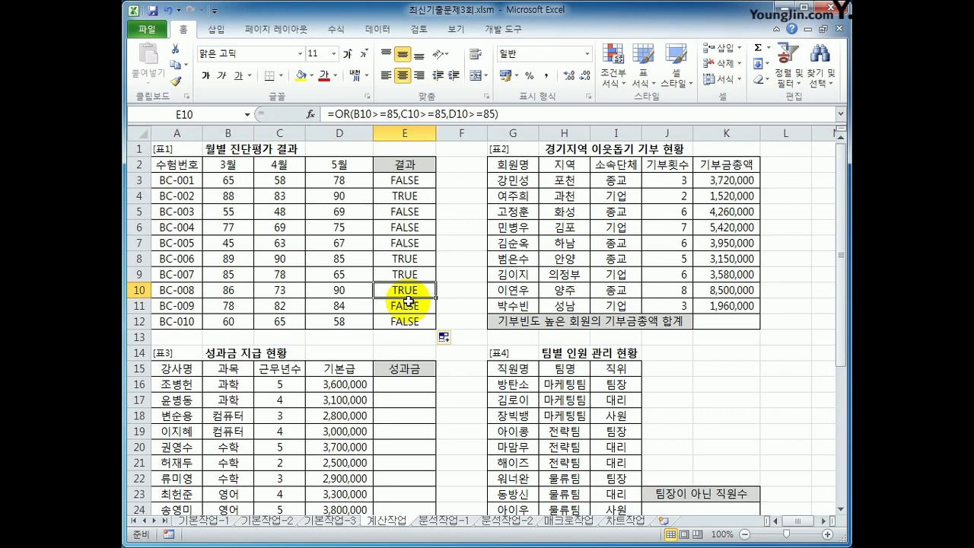
- Wrap the OR formula in E3 in an IF function, using OR(B3>=85,C3>=85,D3>=85) as its logical test
left_click(393, 185)
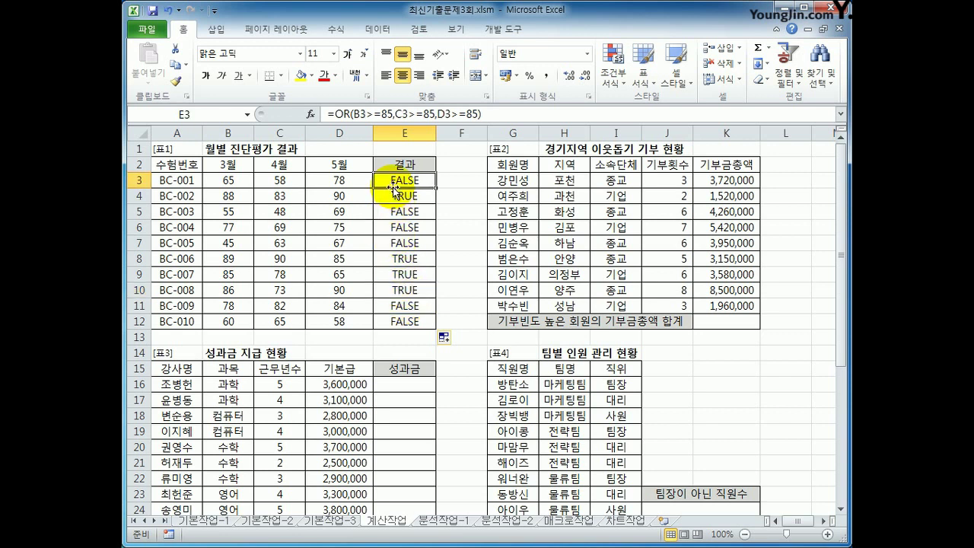
left_click(342, 115)
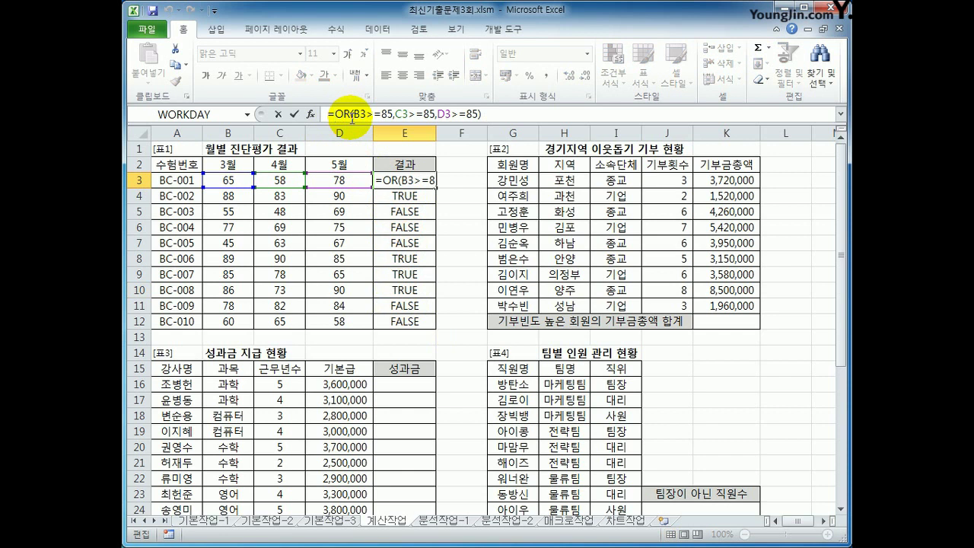
type("IF(")
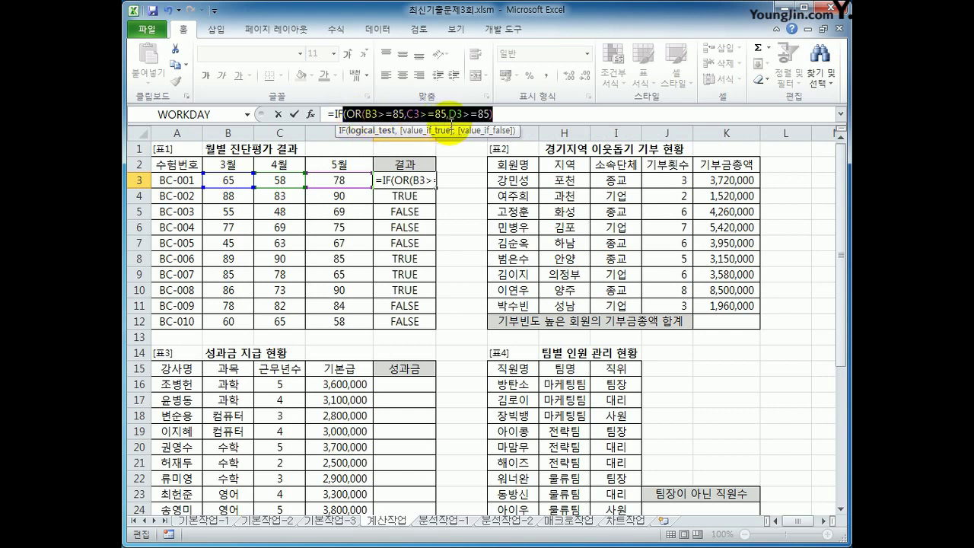
left_click(488, 114)
left_click(500, 116)
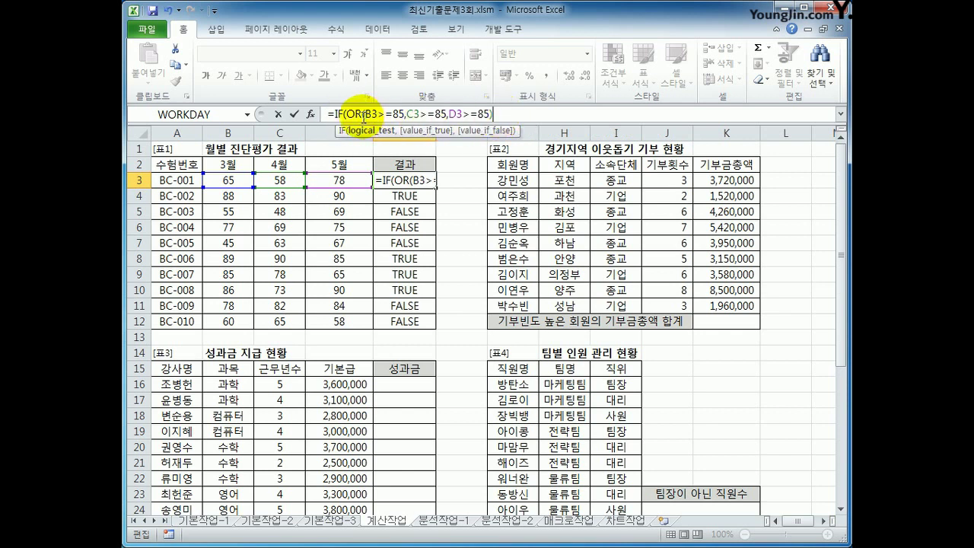
left_click_drag(346, 114, 498, 116)
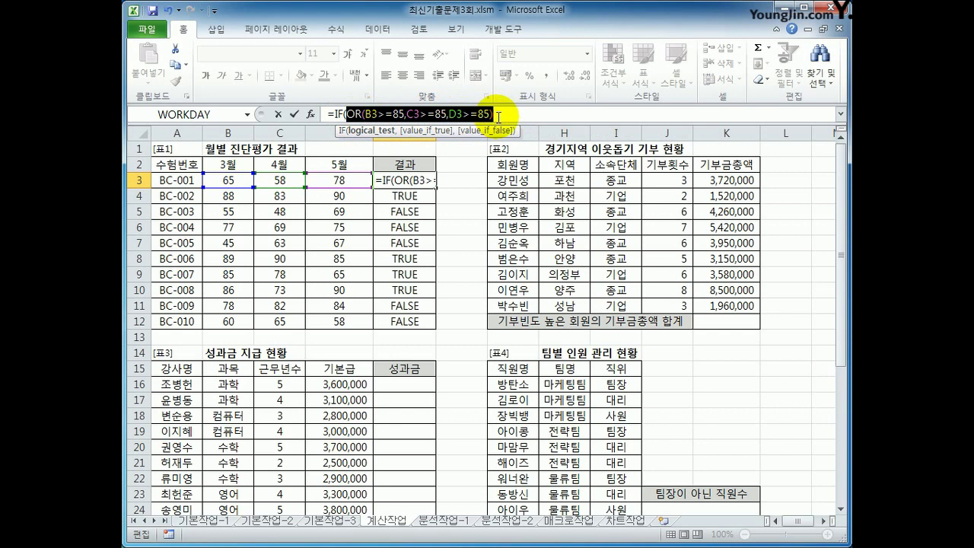
left_click(497, 116)
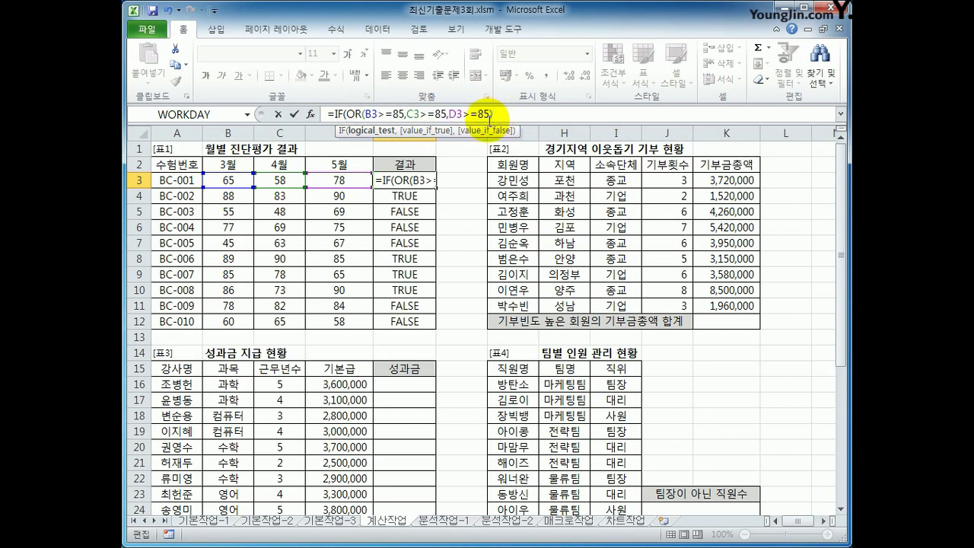
type(",")
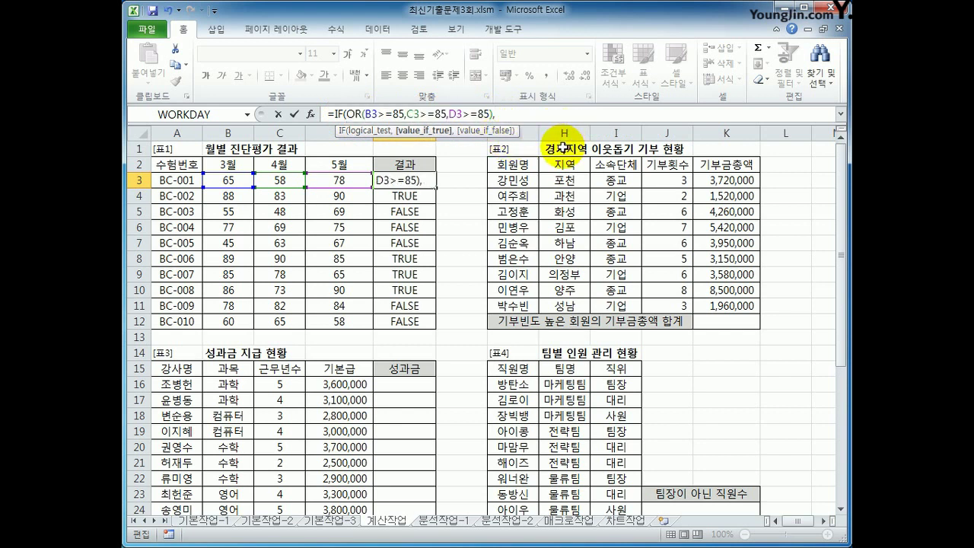
type("\"")
type("합격")
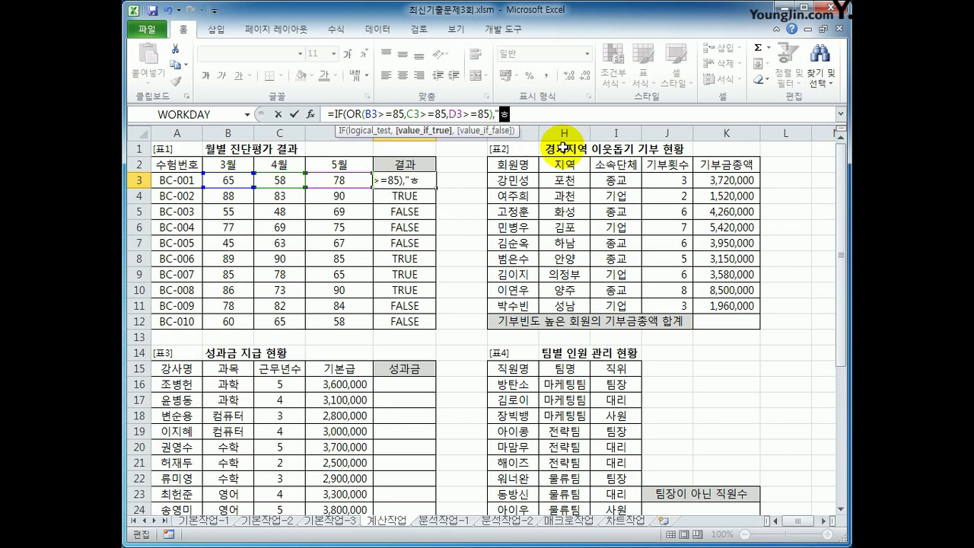
type("\",\"불합격\"")
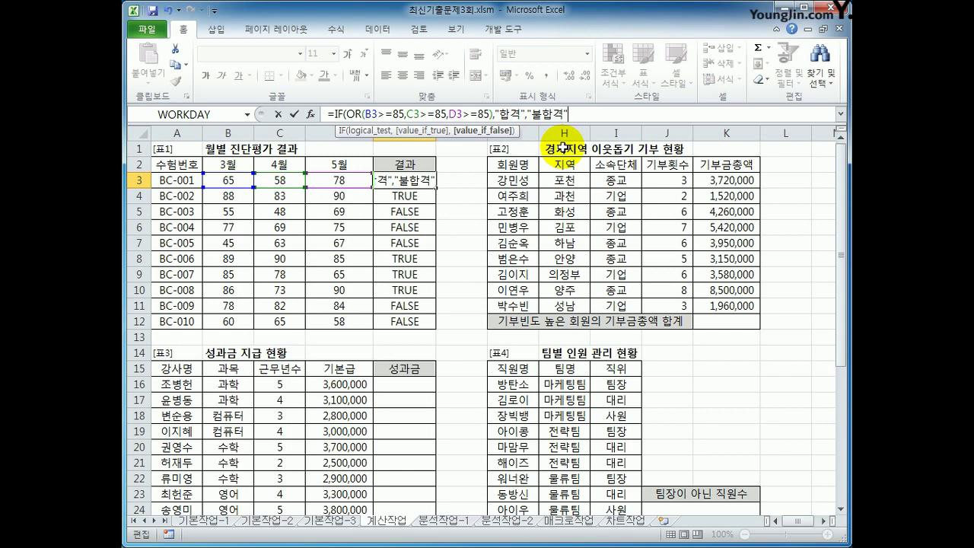
key("BackSpace")
key("BackSpace")
key("BackSpace")
key("BackSpace")
key("BackSpace")
key("BackSpace")
key("BackSpace")
key("BackSpace")
key("BackSpace")
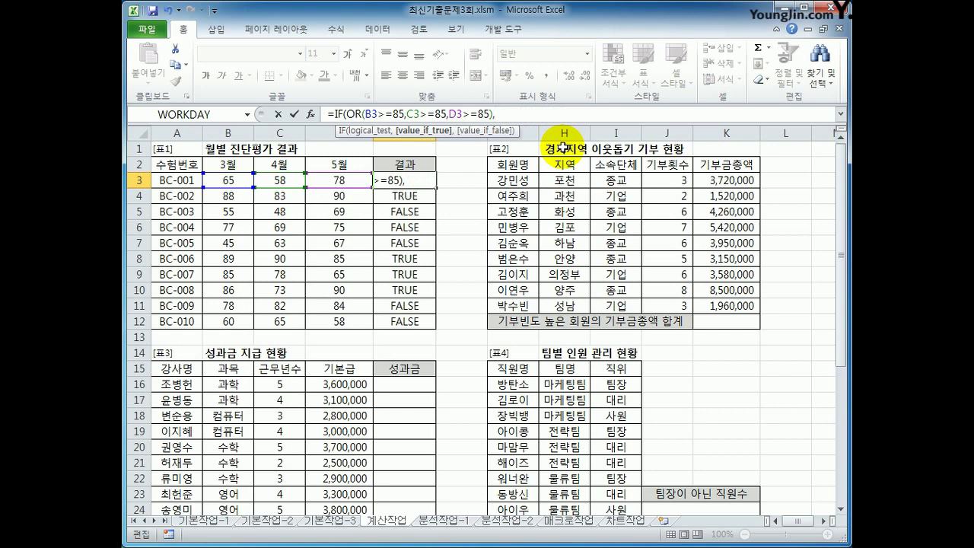
- Complete E3's IF arguments with "합격" for true and "불합격" for false, and fill the formula down to E12
left_click(337, 114)
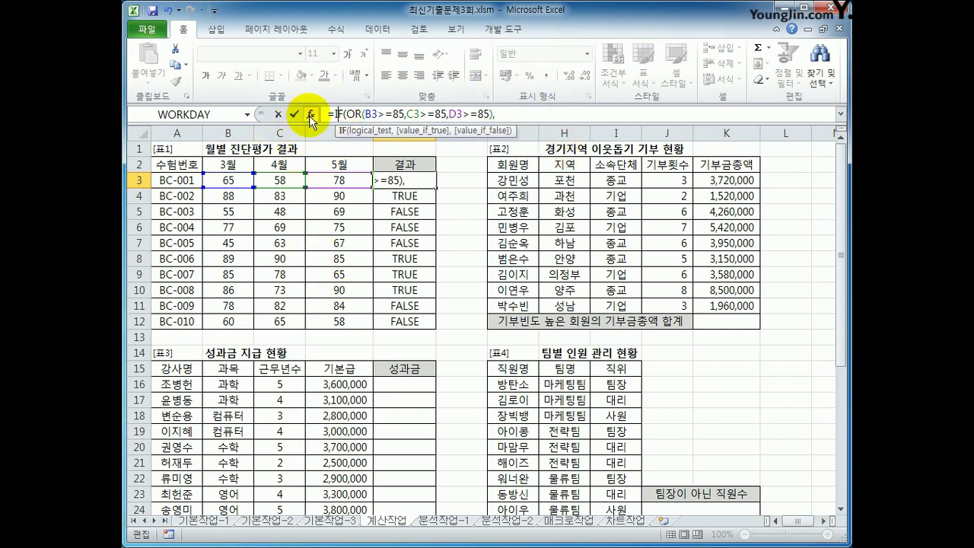
left_click(310, 114)
left_click_drag(539, 134, 439, 180)
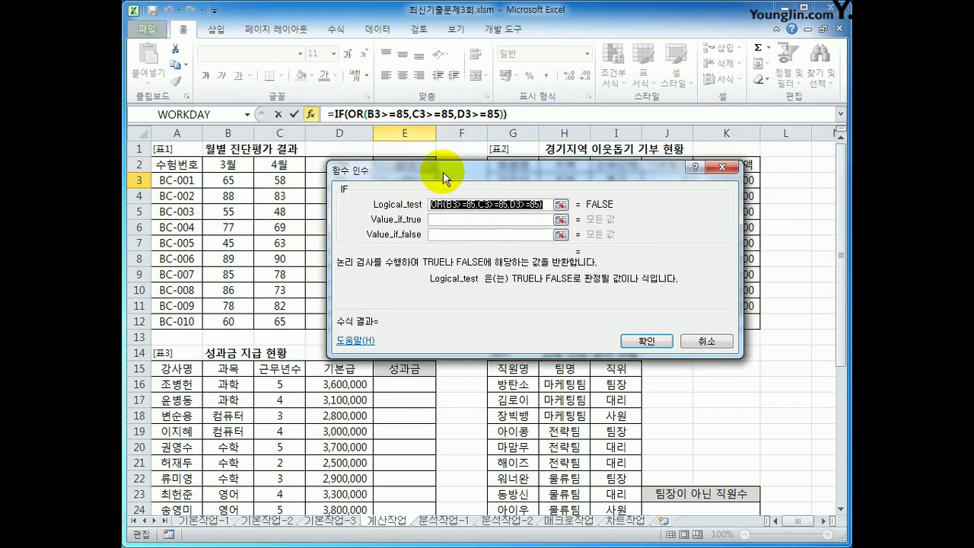
left_click(489, 219)
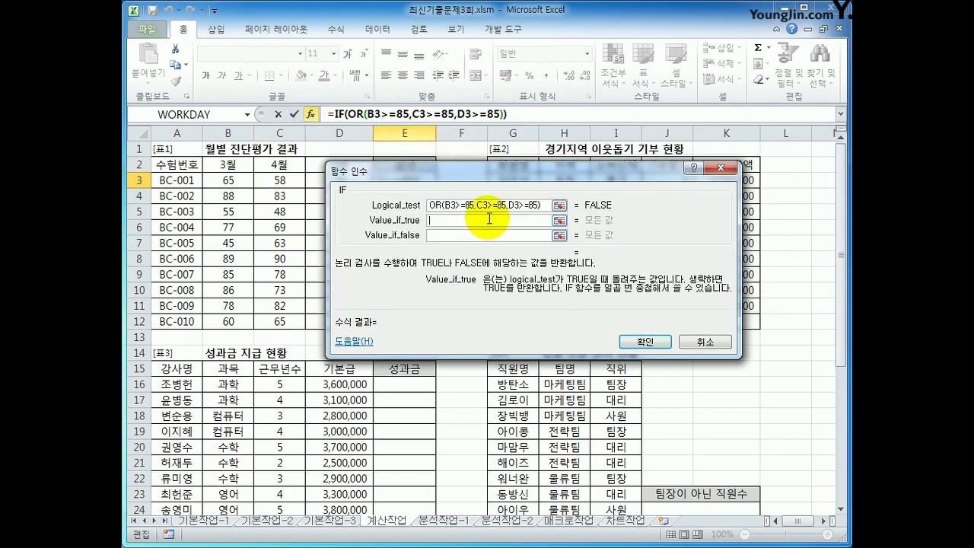
type("합격")
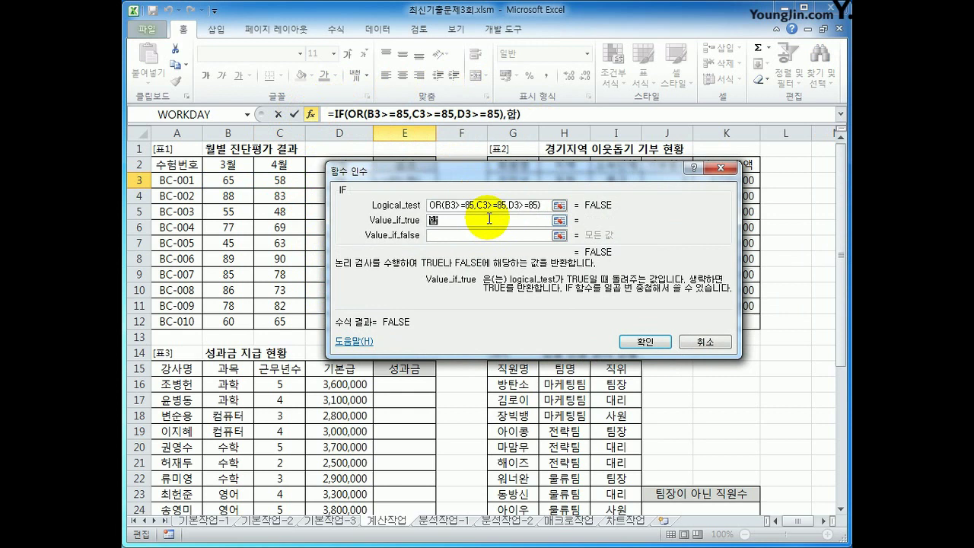
key("Tab")
type("불합격")
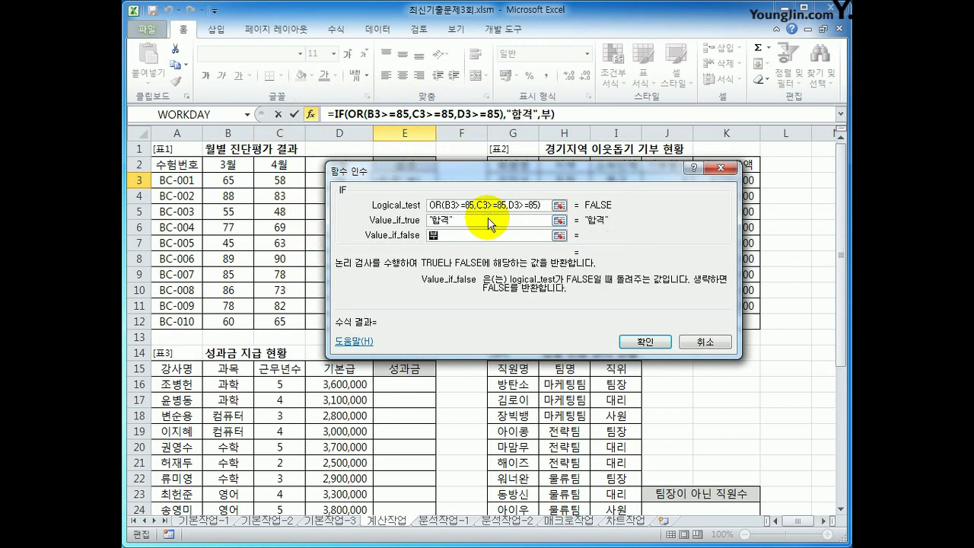
key("Tab")
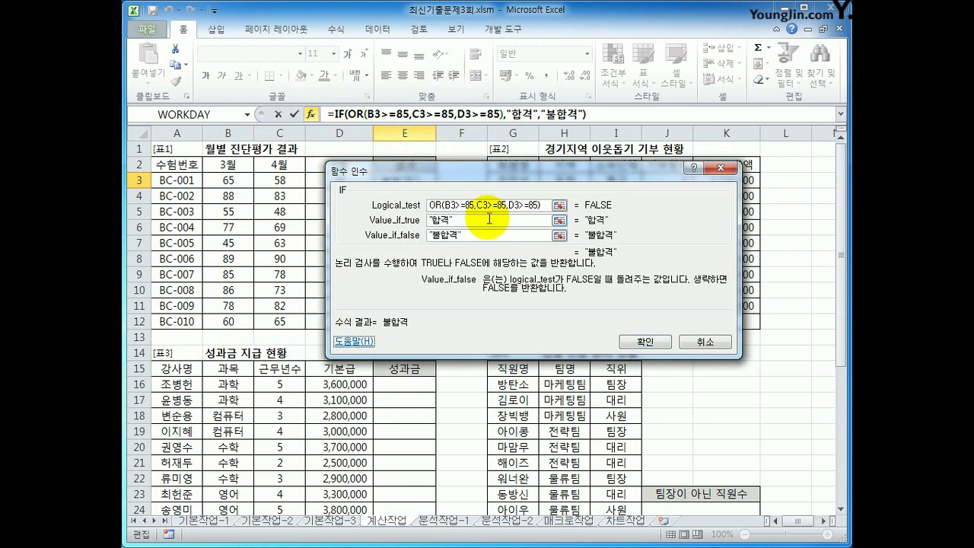
left_click(480, 238)
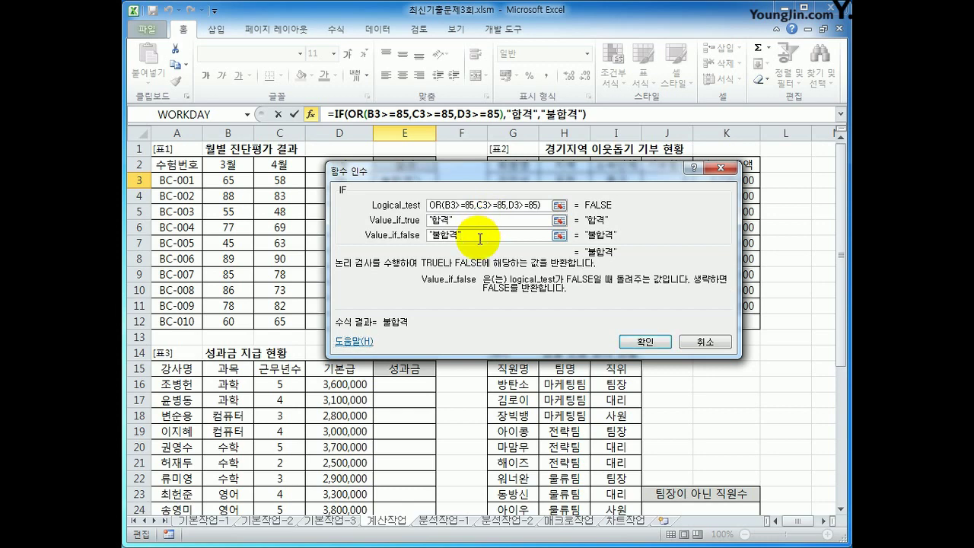
left_click(647, 341)
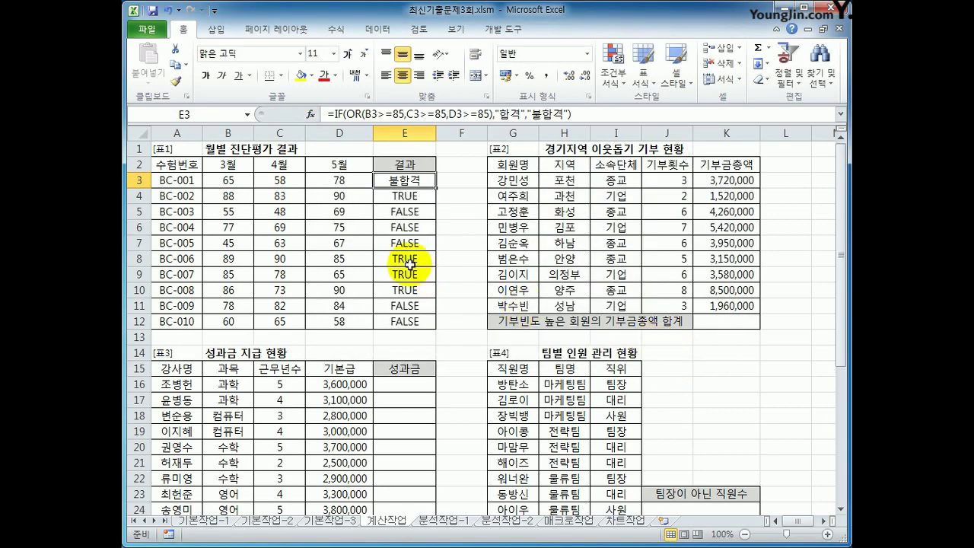
left_click_drag(436, 188, 436, 325)
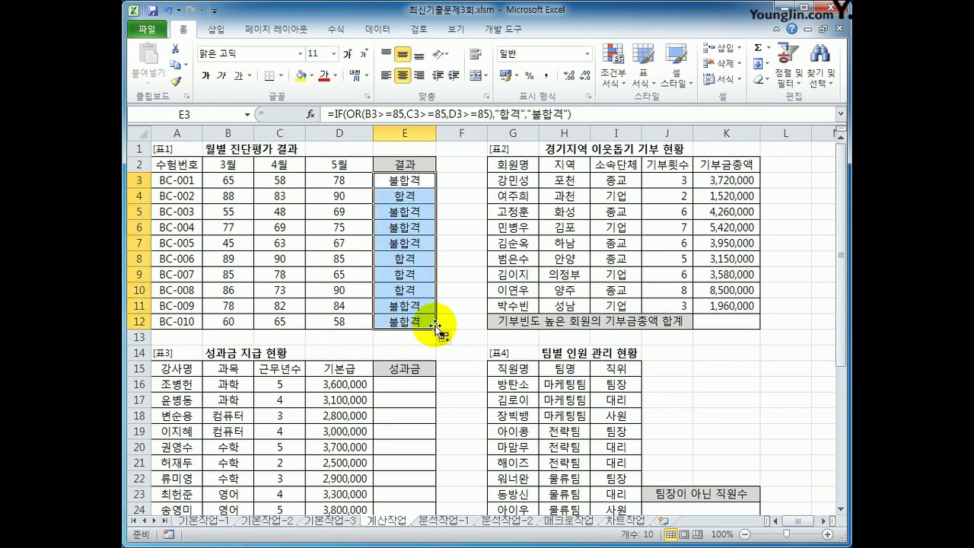
left_click(410, 185)
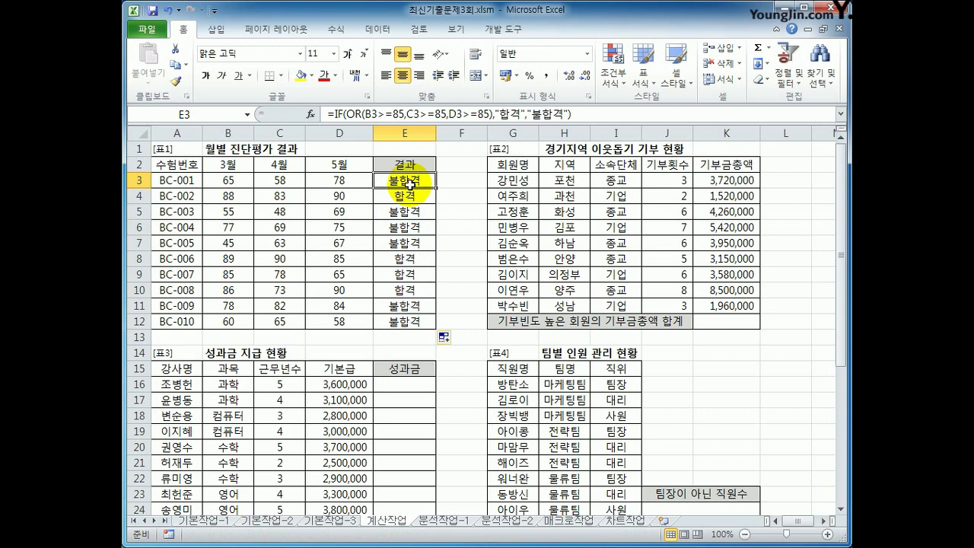
- Enter the formula =MODE(J3:J11) in K12, beside the label 기부빈도 높은 회원의 기부금총액 합계
left_click(730, 324)
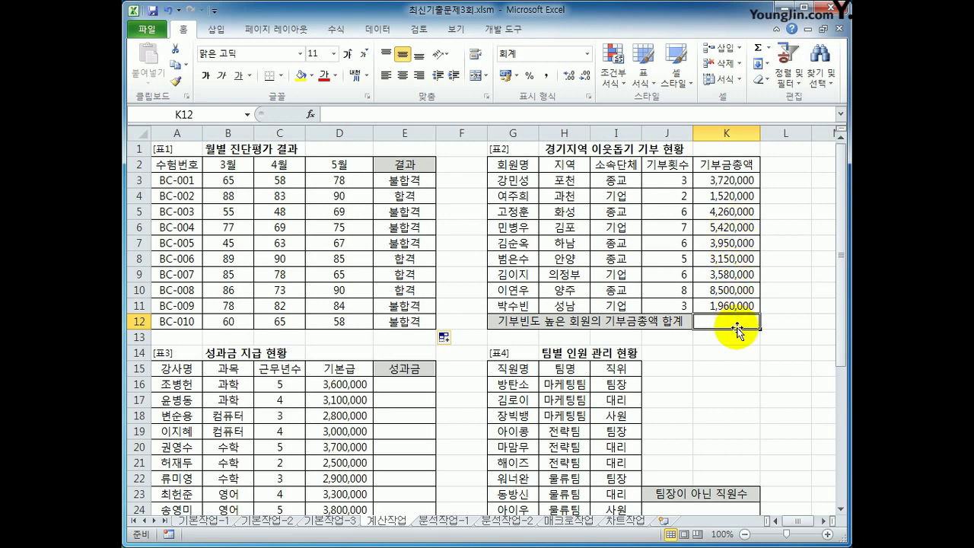
left_click(526, 326)
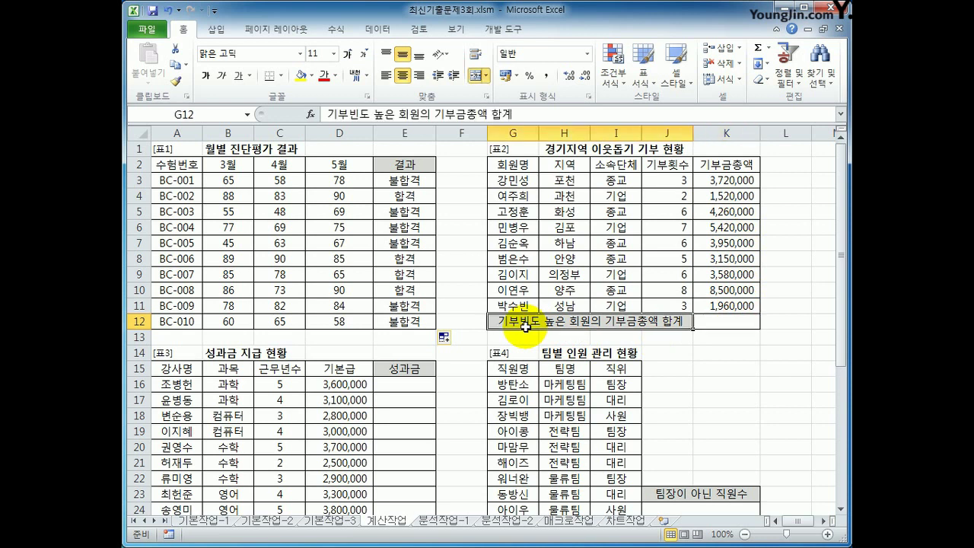
left_click(710, 322)
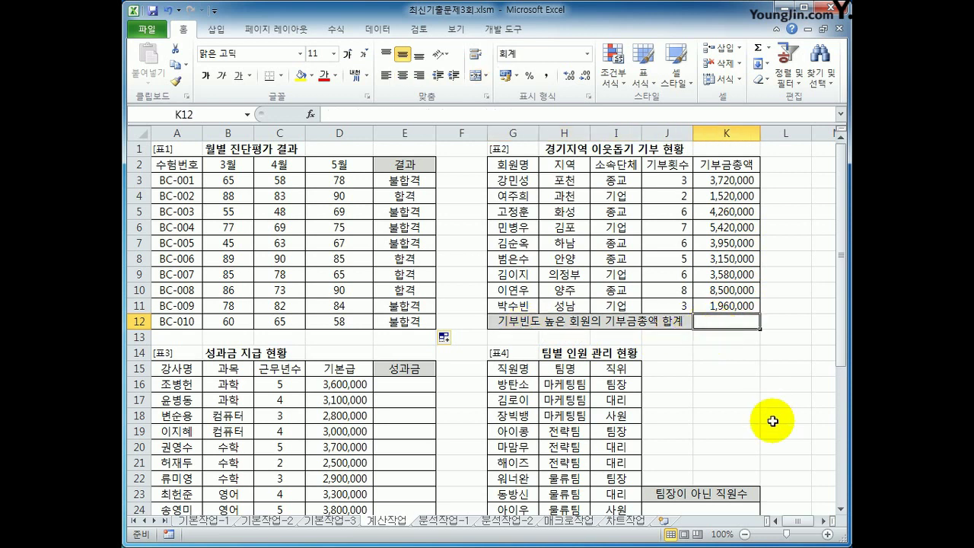
type("=")
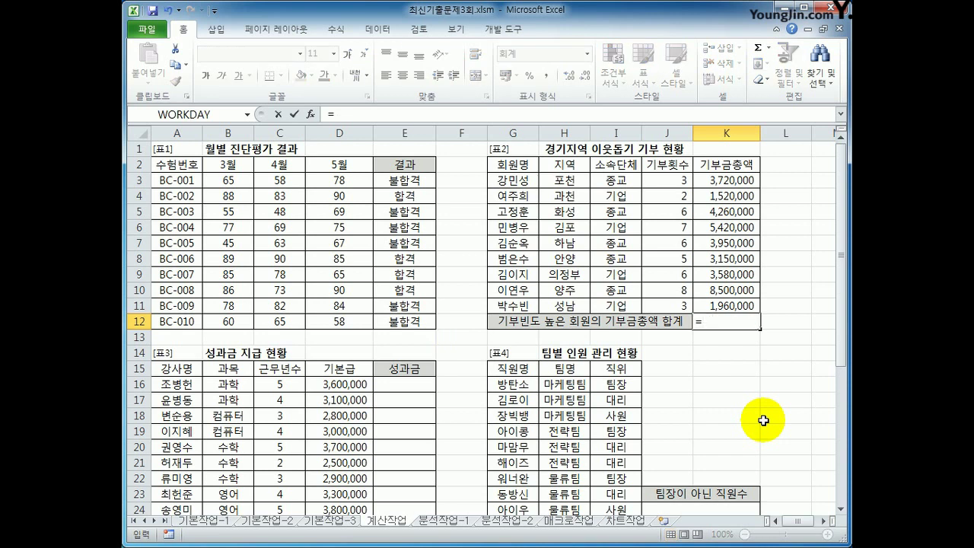
type("mode")
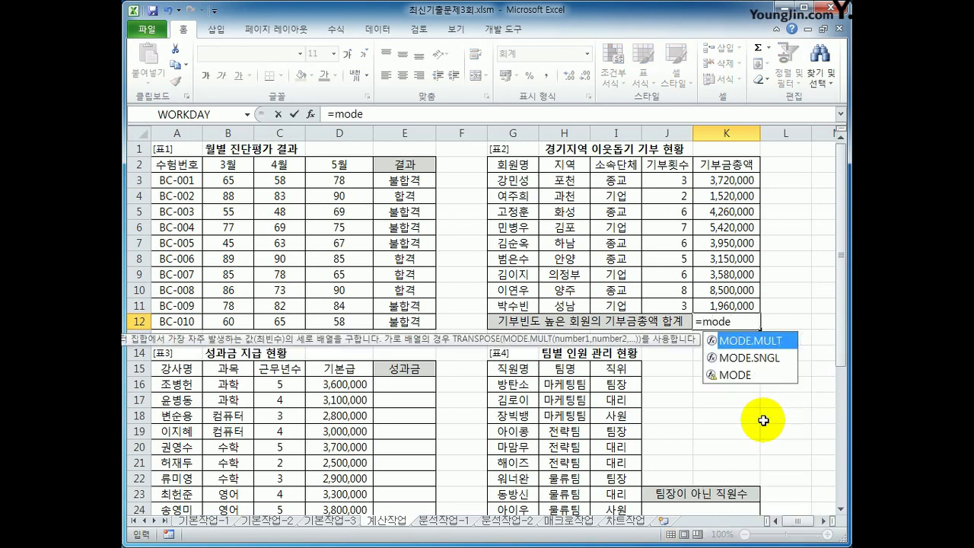
left_click(723, 375)
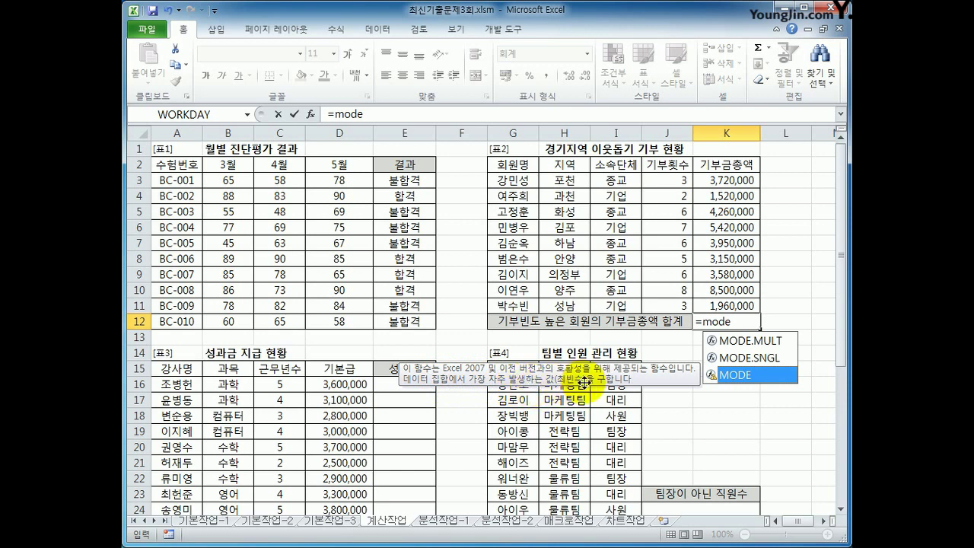
key("Tab")
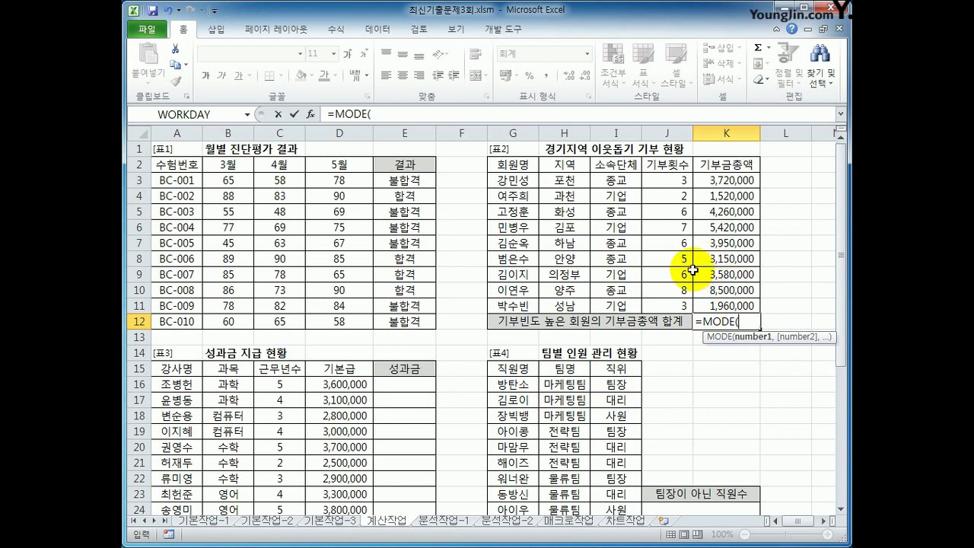
left_click(671, 180)
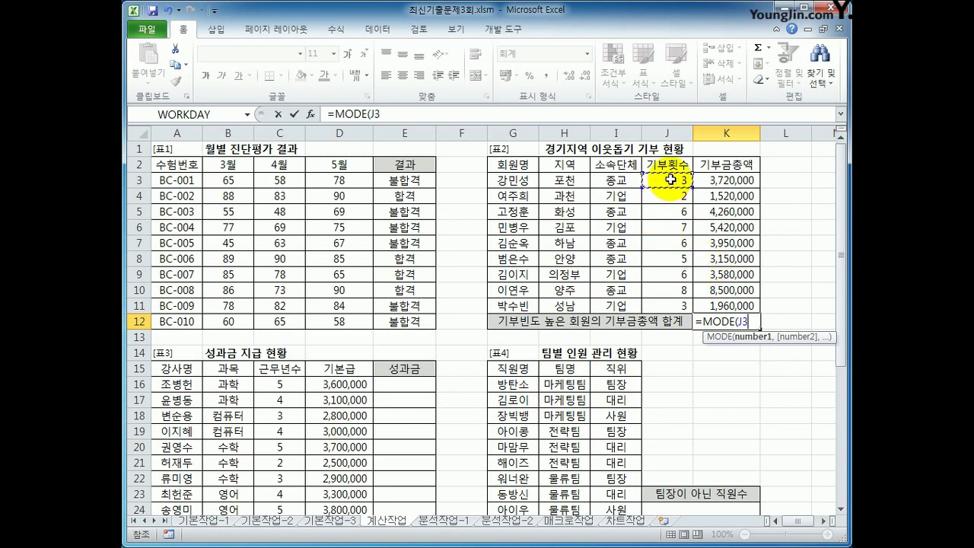
left_click_drag(671, 180, 673, 305)
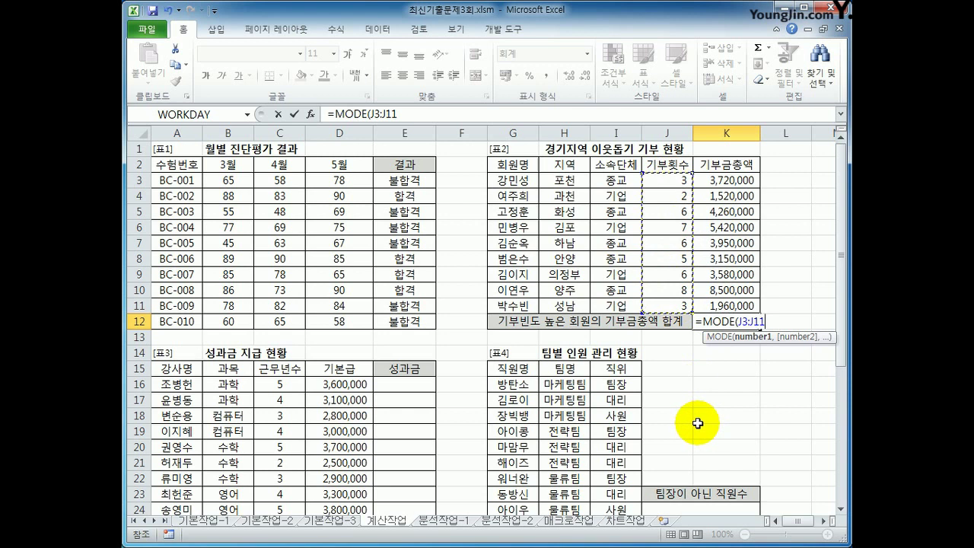
type(")")
key("Return")
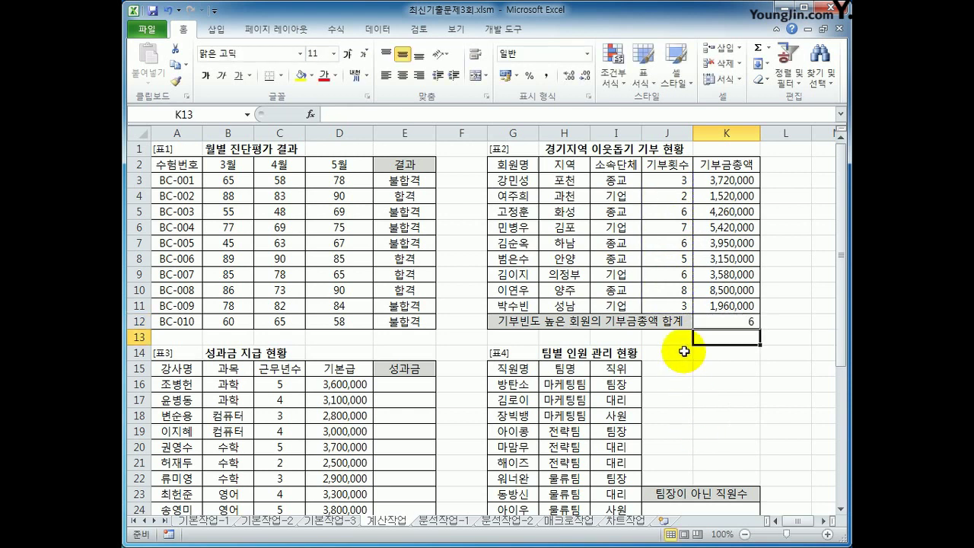
- Check the K12 result against the 기부횟수 cells J5, J7 and J9 and the matching 기부금총액 amounts in K5, K7 and K9
left_click(750, 323)
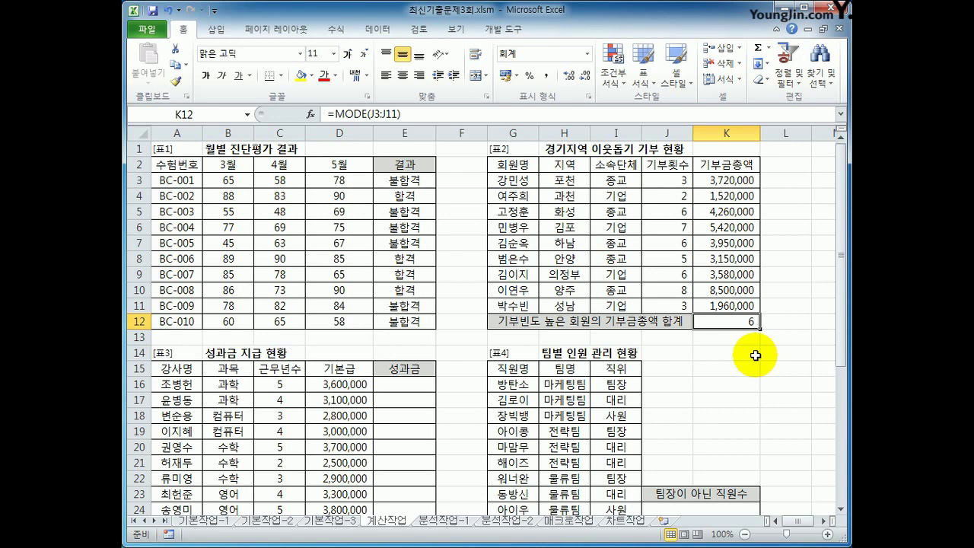
left_click(678, 211)
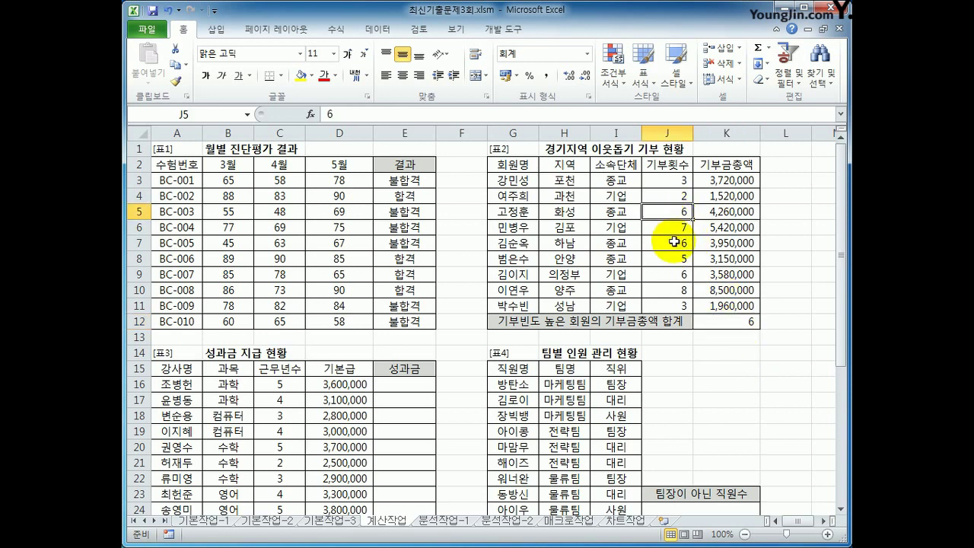
left_click(674, 243)
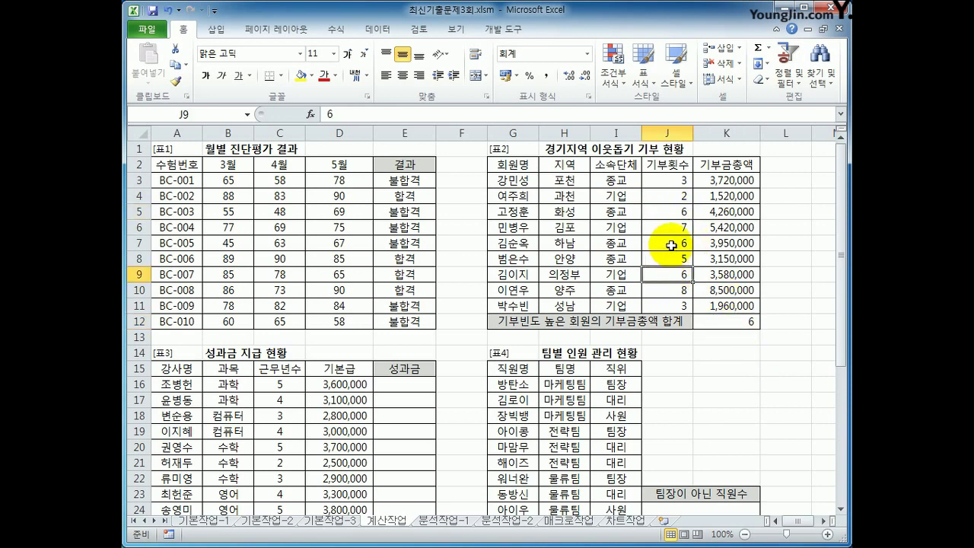
left_click(719, 212)
left_click(723, 243)
left_click(723, 275)
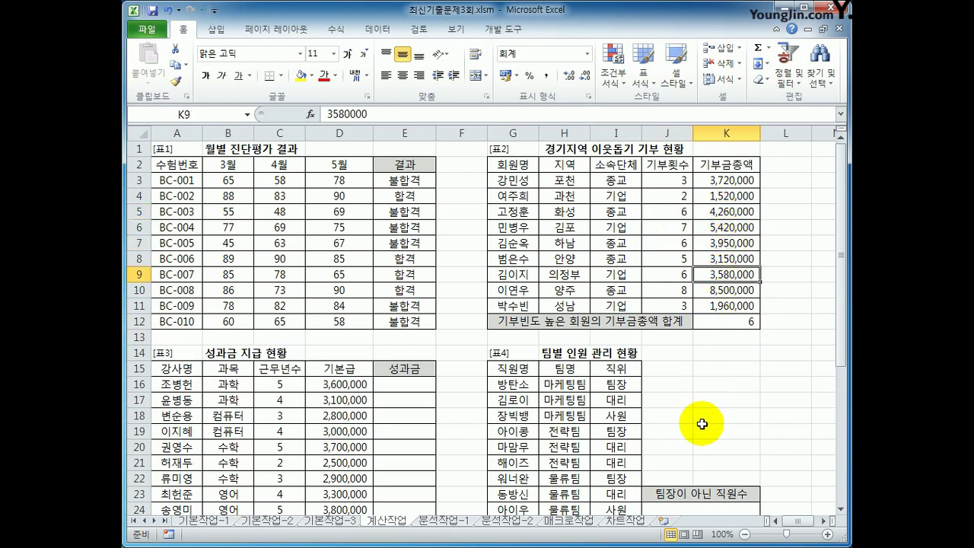
left_click(718, 212)
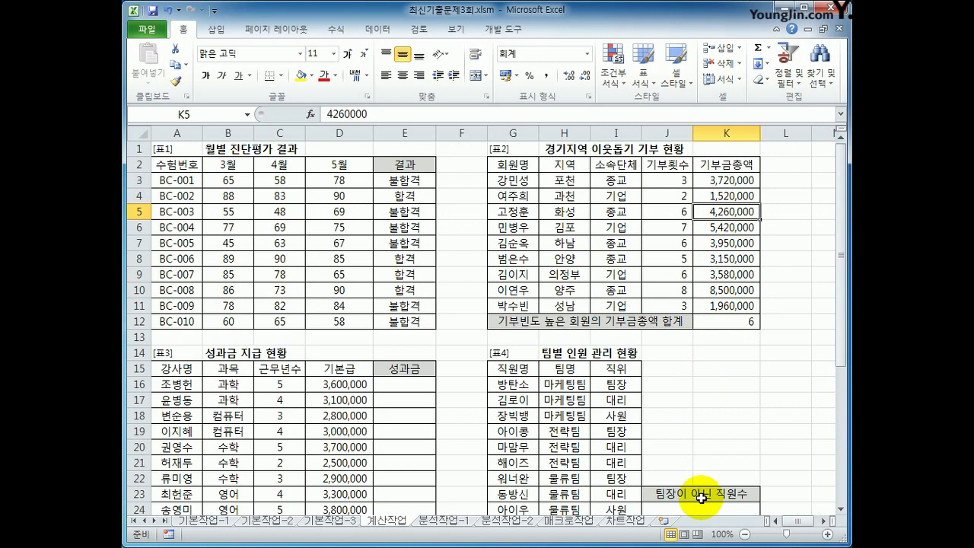
- Add the 기부금총액 amounts in K7 and K9 to the K5 selection to check their combined sum
left_click(729, 244, "ctrl")
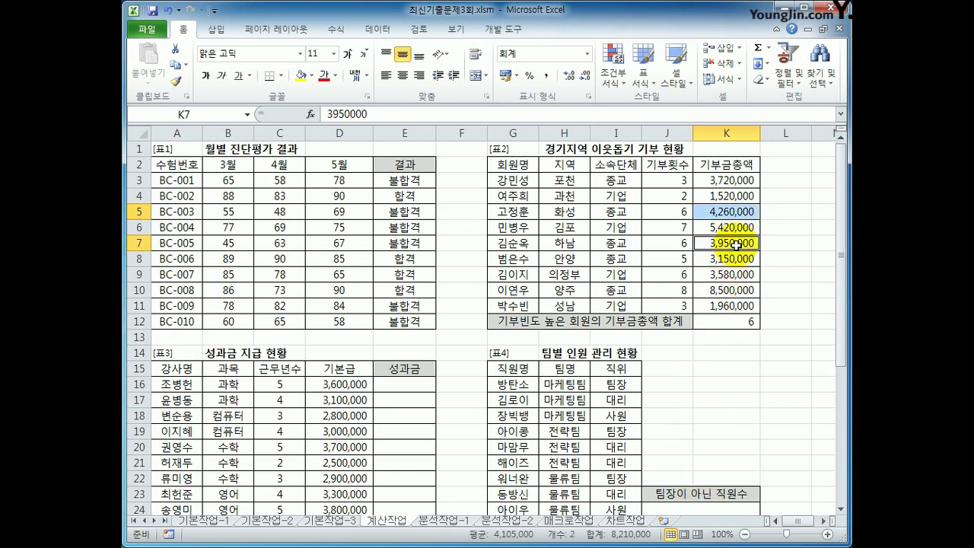
left_click(734, 271, "ctrl")
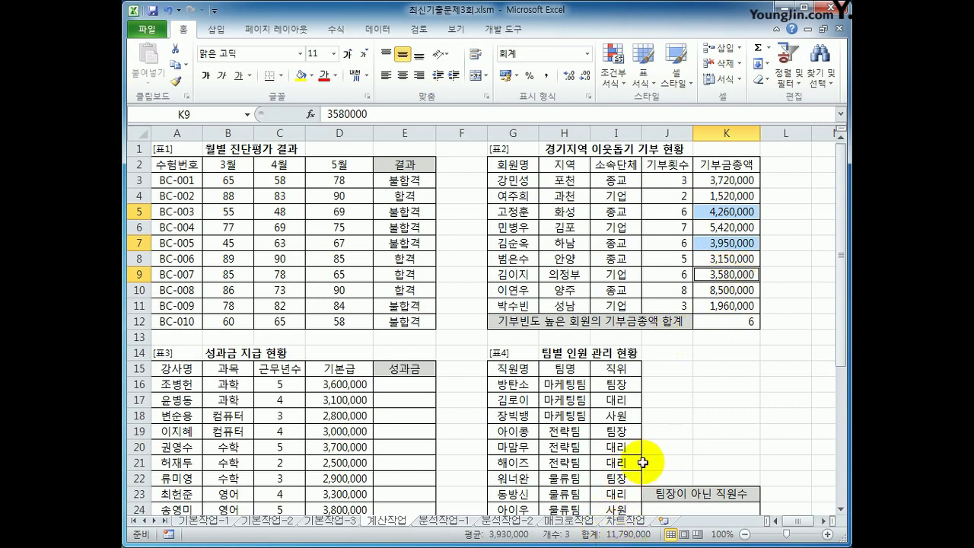
left_click(724, 322)
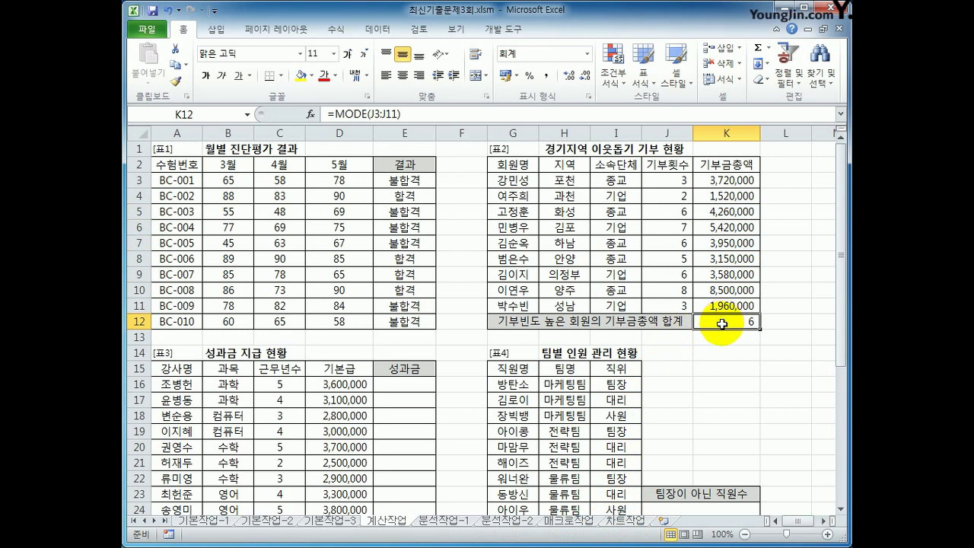
left_click(339, 113)
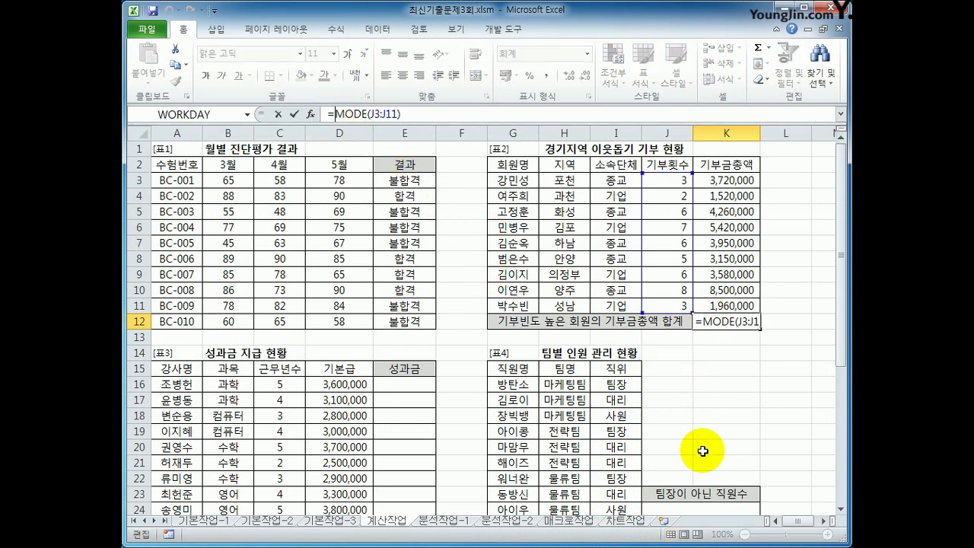
type("sumif")
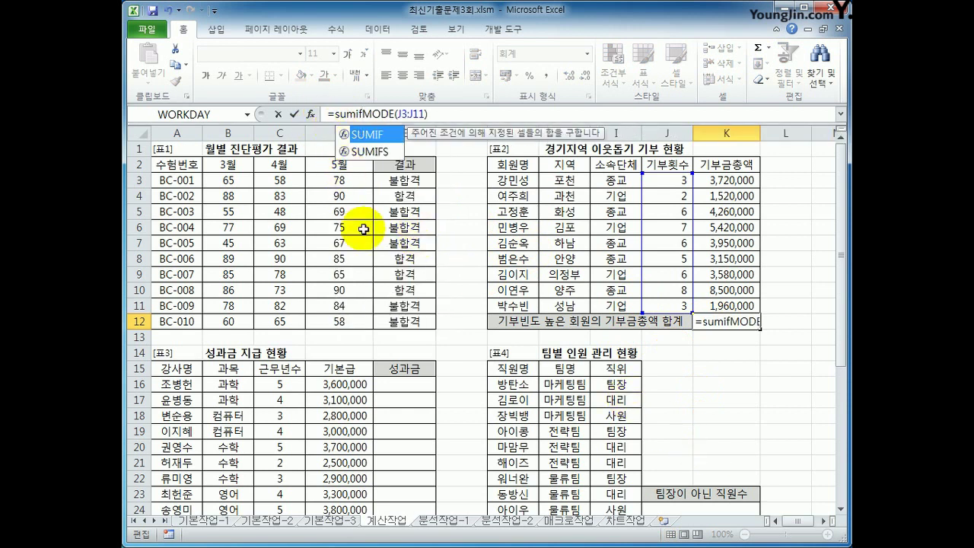
key("Tab")
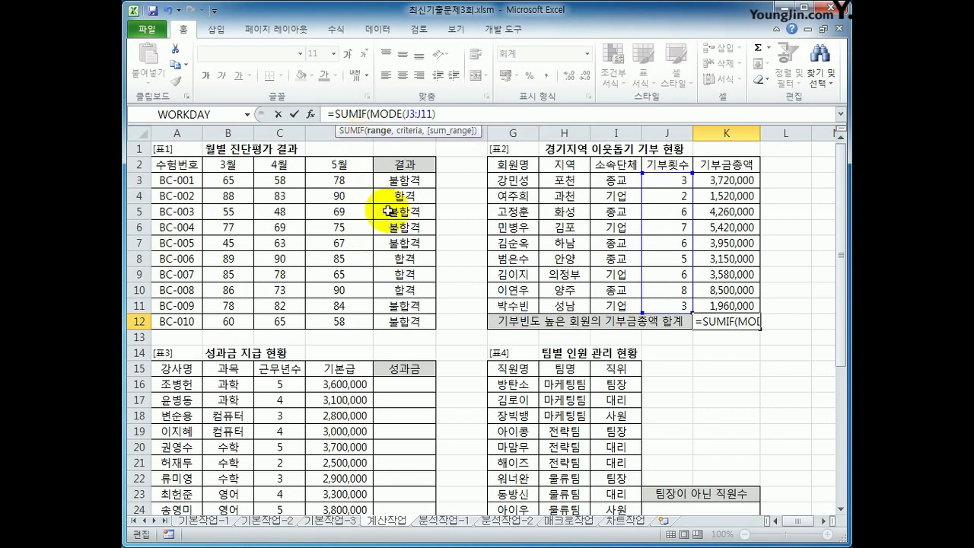
left_click(347, 114)
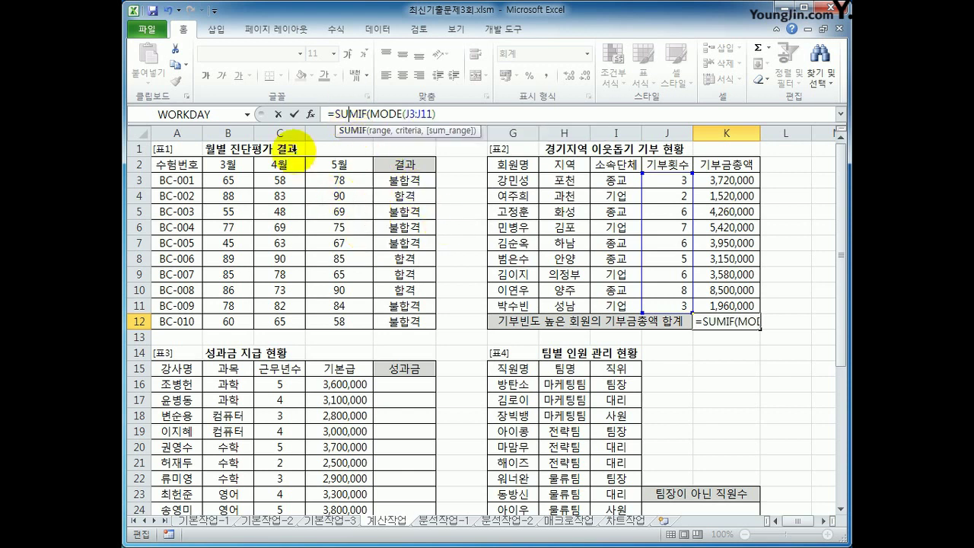
left_click(310, 114)
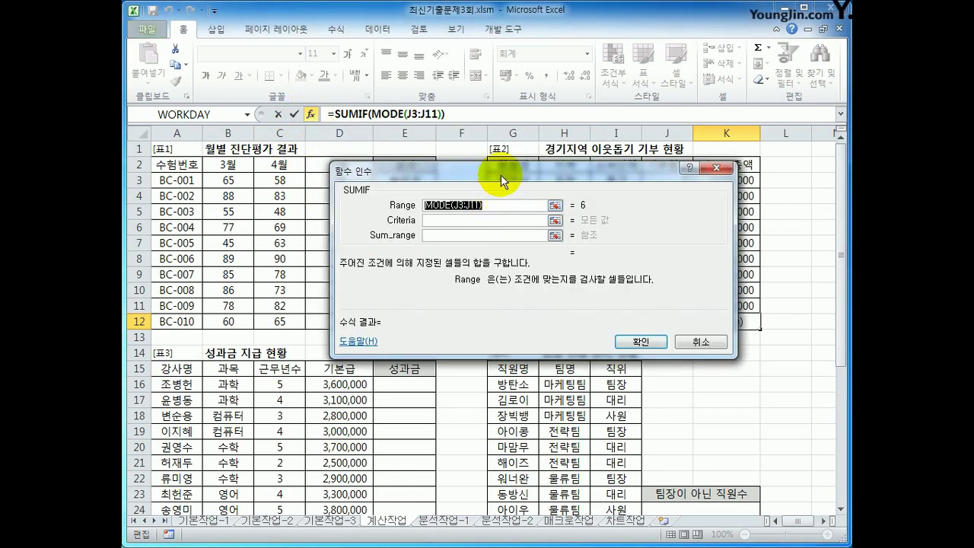
left_click_drag(501, 170, 504, 269)
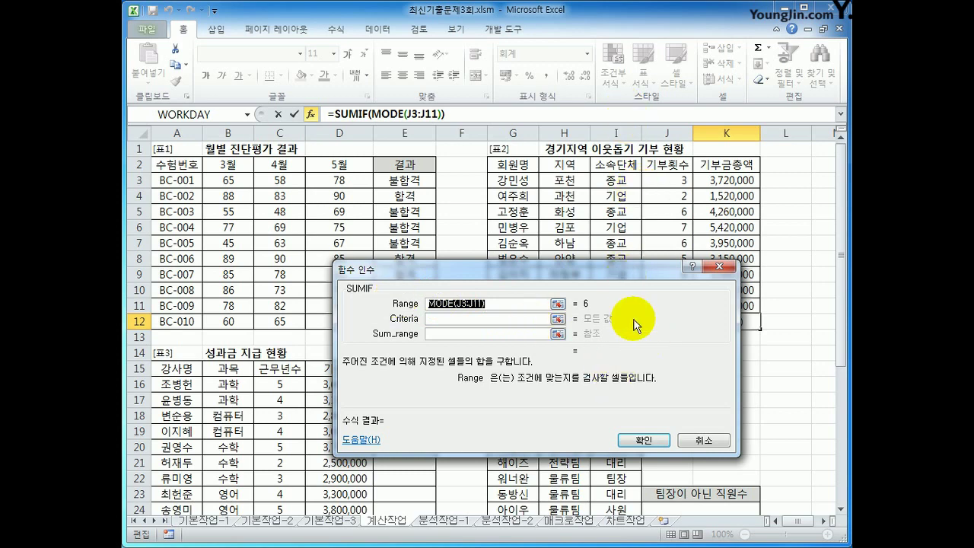
left_click(704, 440)
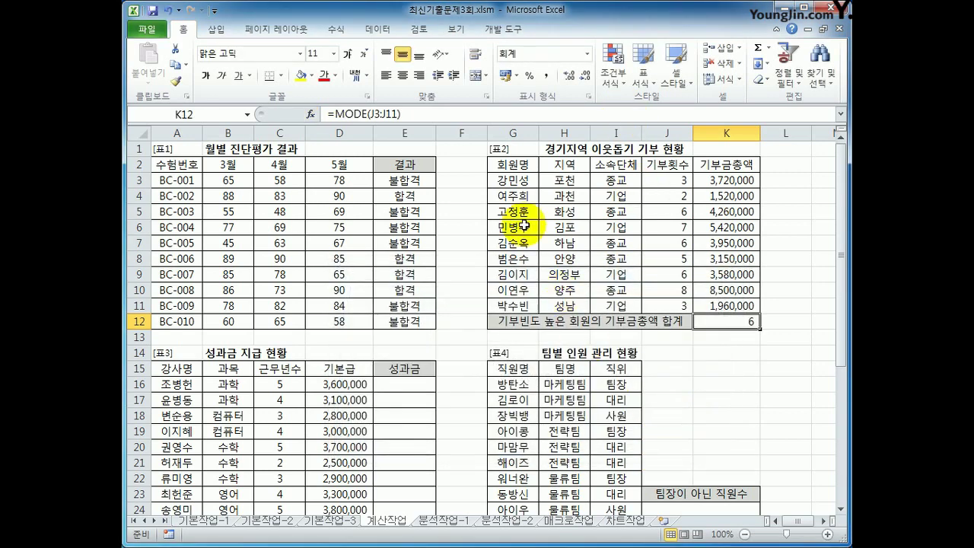
- Wrap K12's MODE formula in SUMIF so that it reads =SUMIF(J3:J11,MODE(J3:J11),K3:K11)
left_click(335, 114)
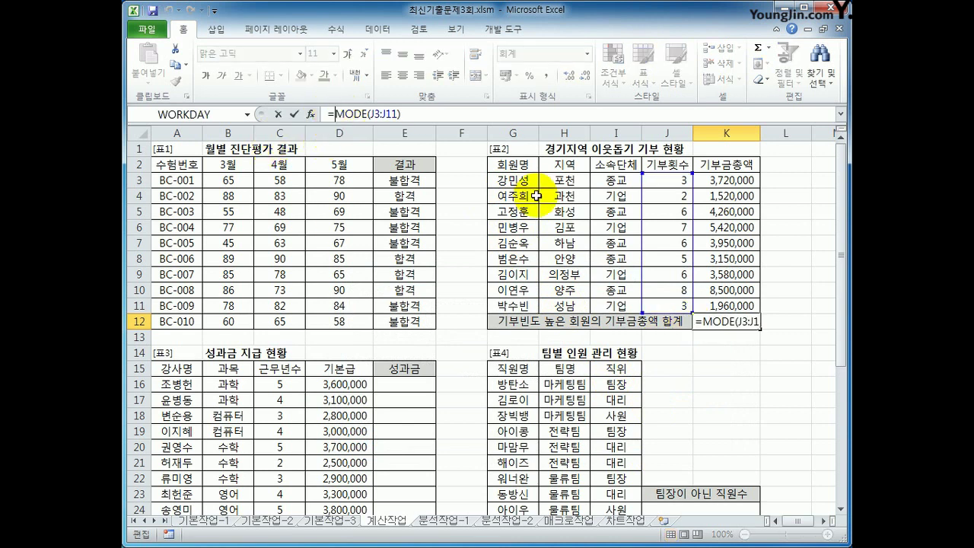
type("sumif")
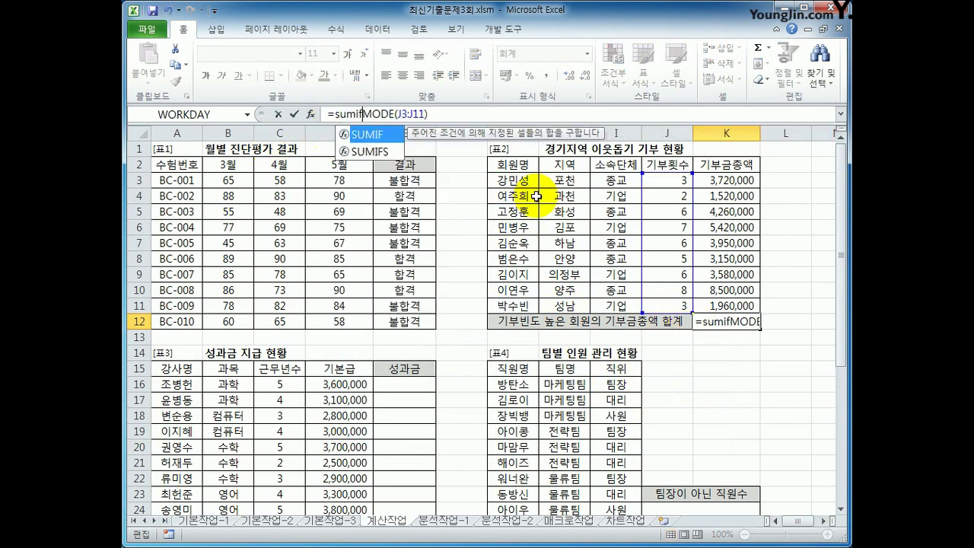
key("Tab")
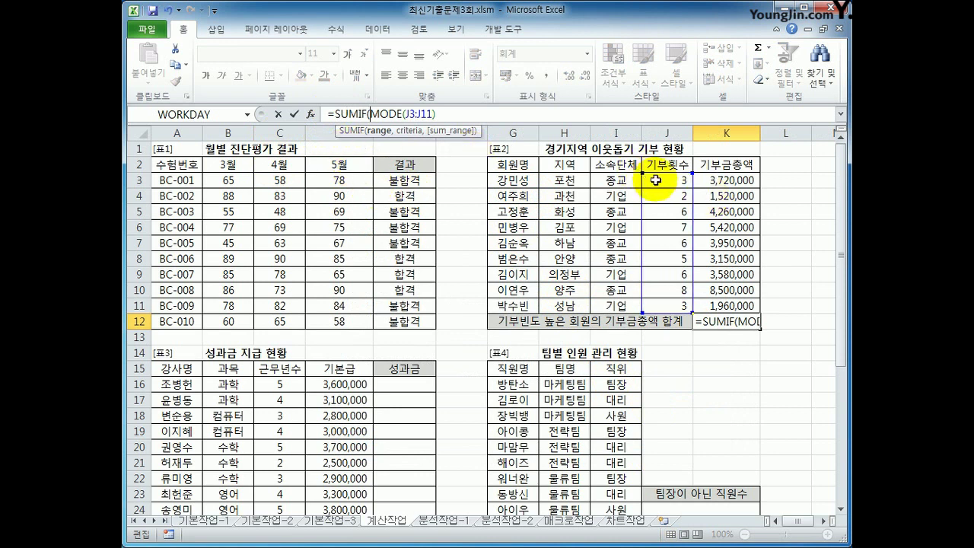
left_click_drag(656, 180, 675, 310)
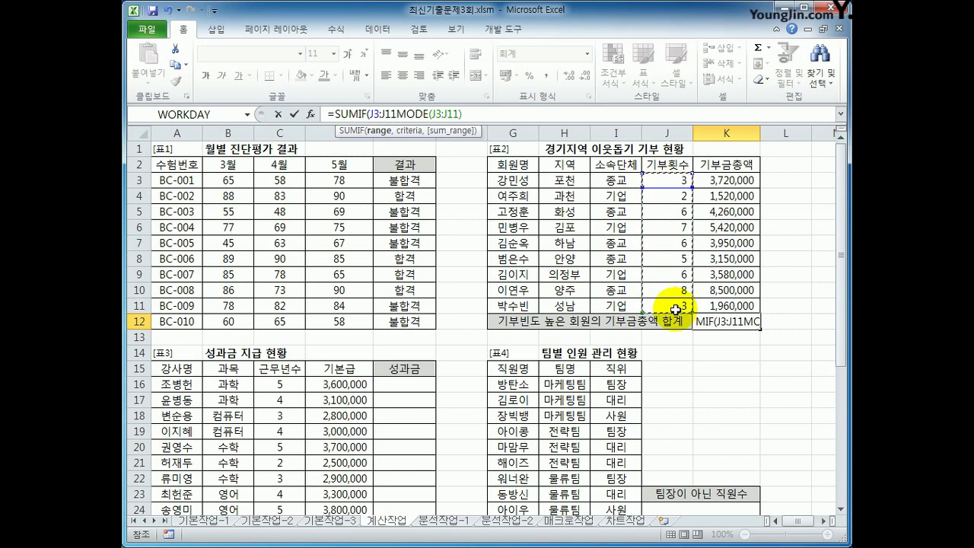
type(",")
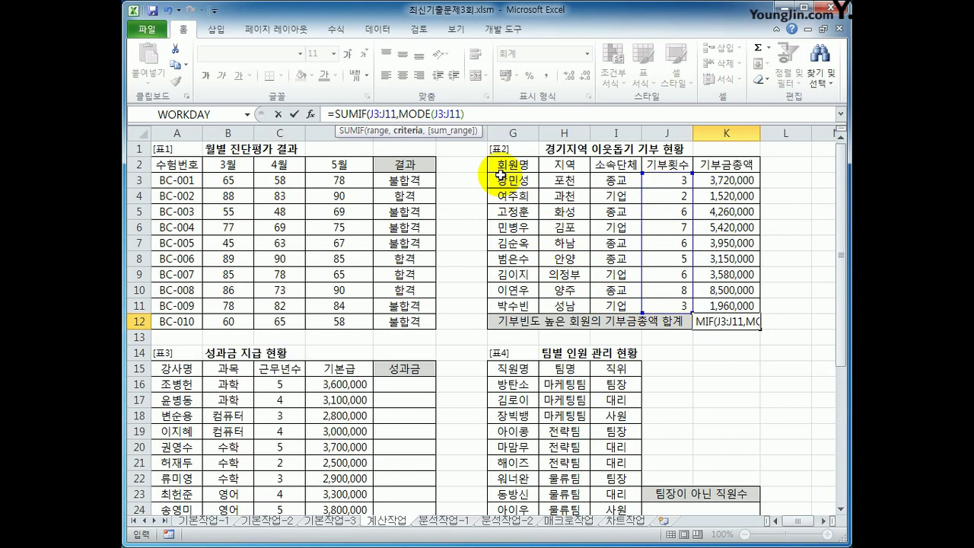
left_click(480, 121)
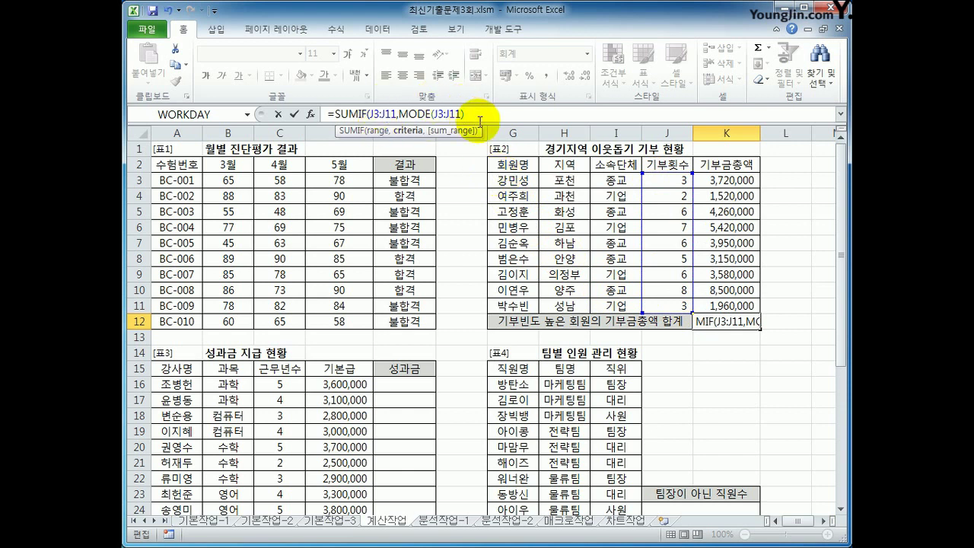
type(",")
left_click(728, 178)
left_click_drag(728, 179, 729, 307)
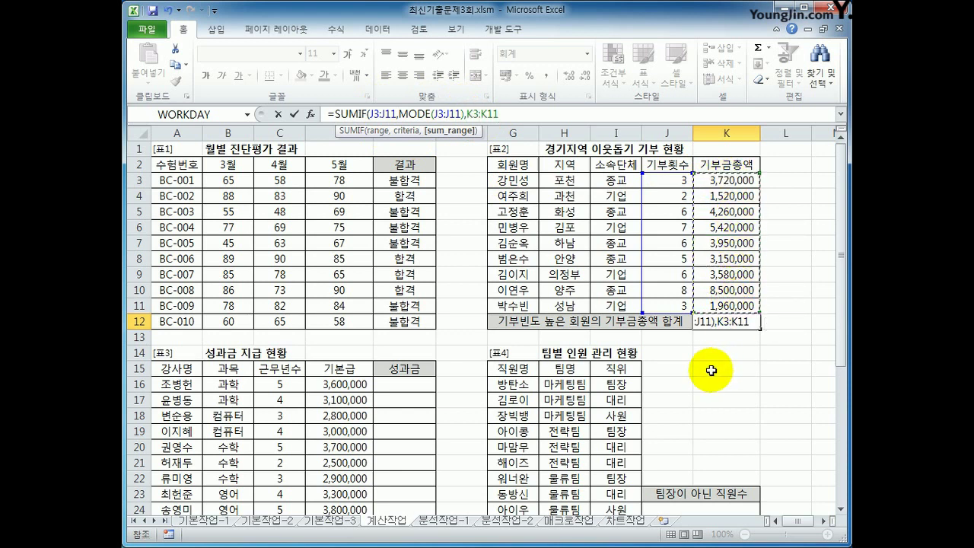
type(")")
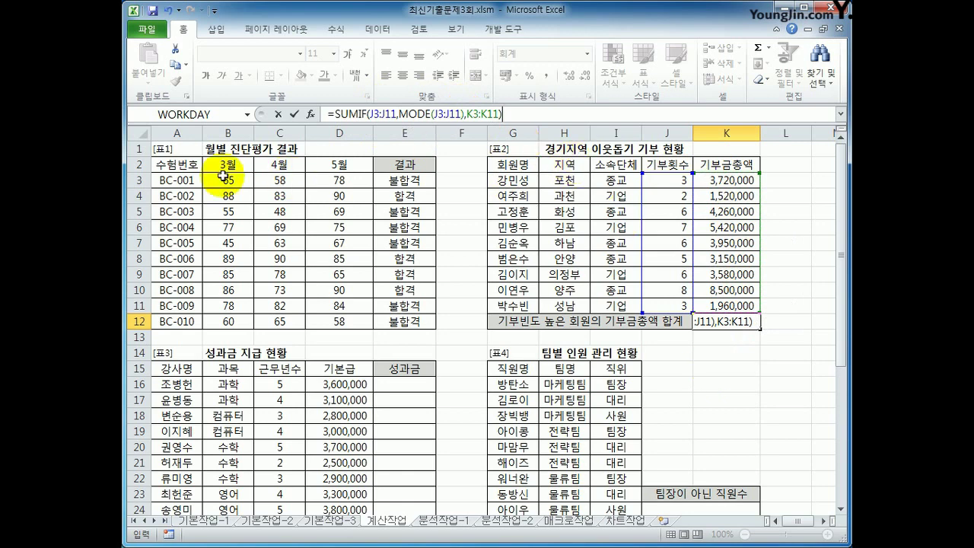
- Review the Range, Criteria and Sum_range arguments of K12's SUMIF and commit the formula
left_click(325, 114)
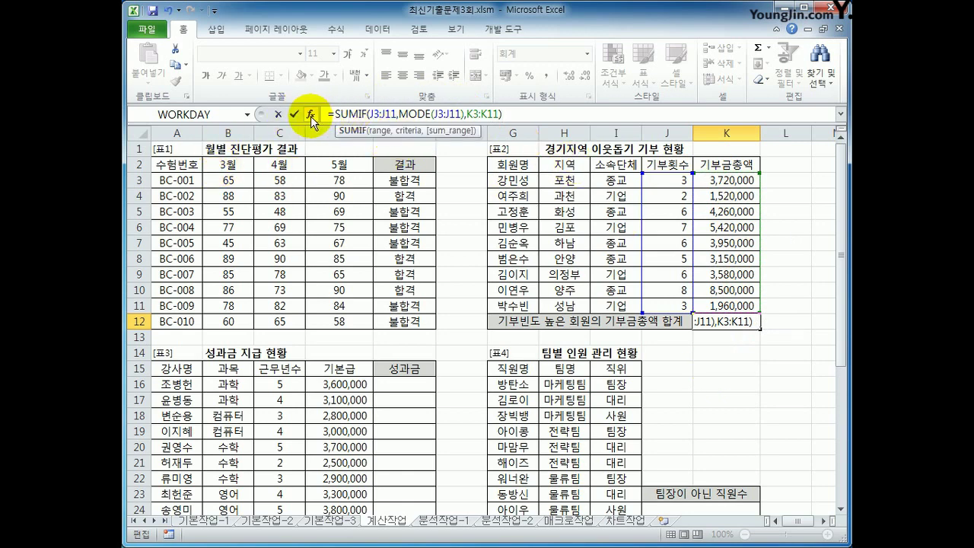
left_click(311, 114)
left_click_drag(447, 303, 400, 303)
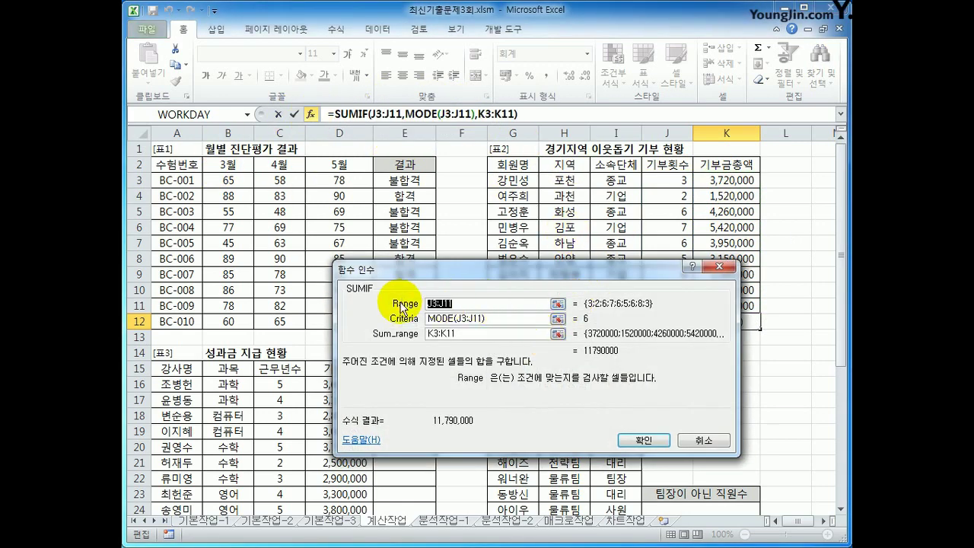
left_click_drag(488, 318, 401, 314)
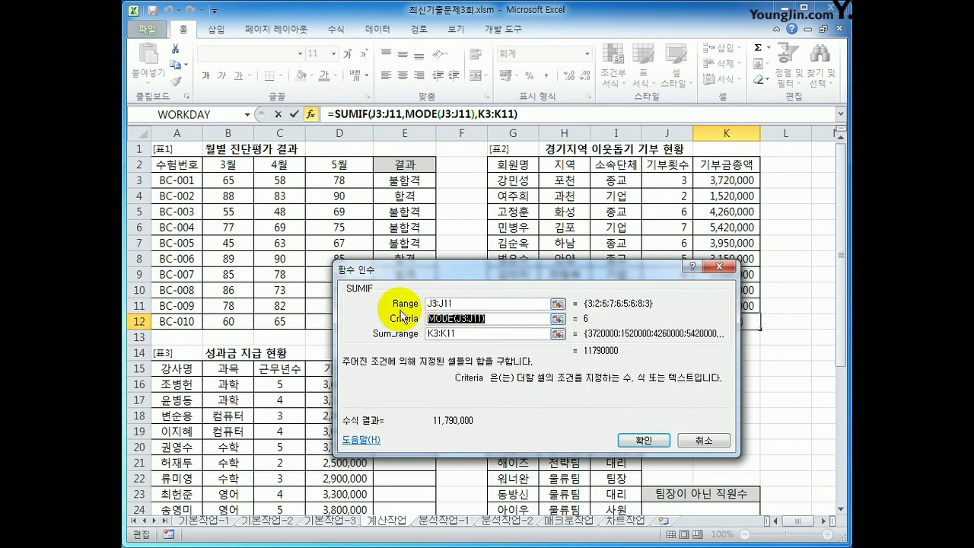
left_click(644, 440)
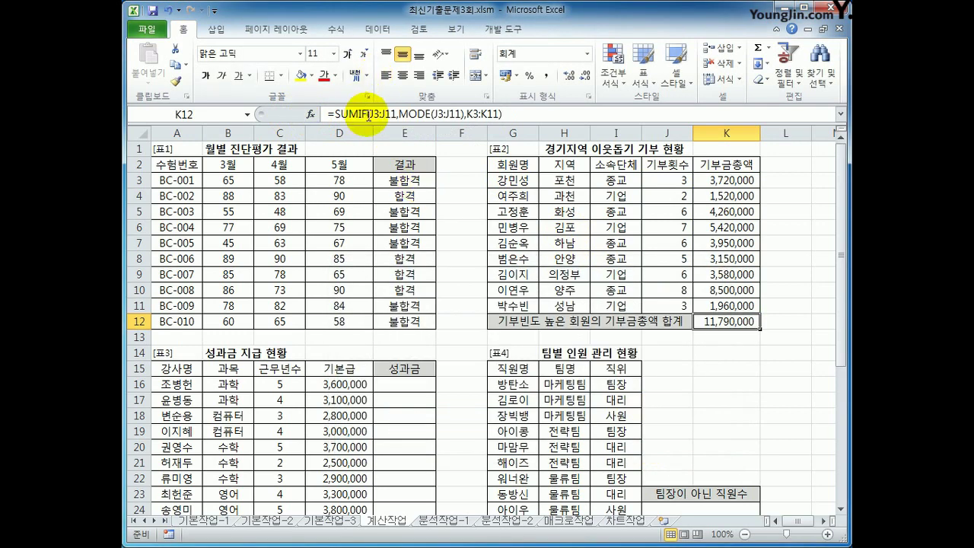
left_click(372, 115)
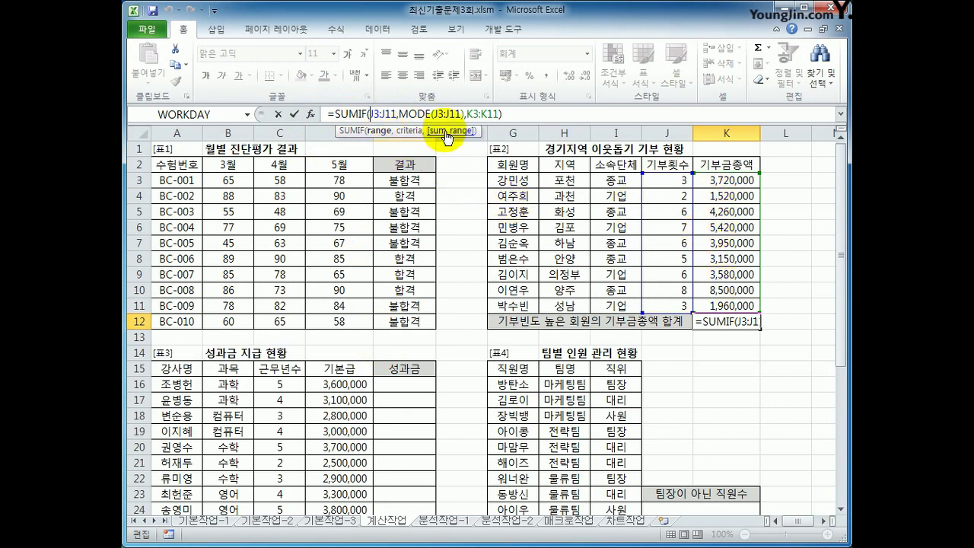
key("ctrl+Return")
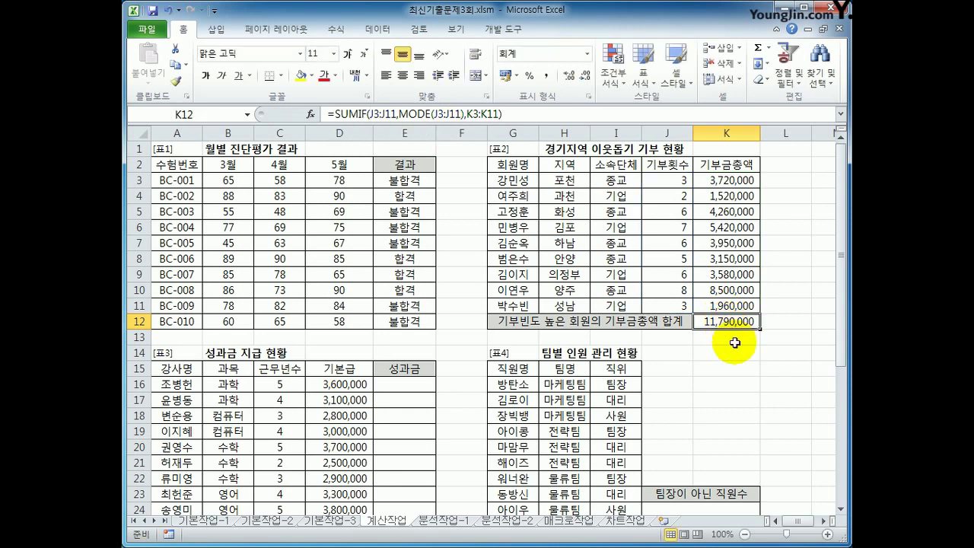
- Begin a formula in E16, the first 성과금 cell of 표3, after checking its 근무년수 in C16
left_click(407, 383)
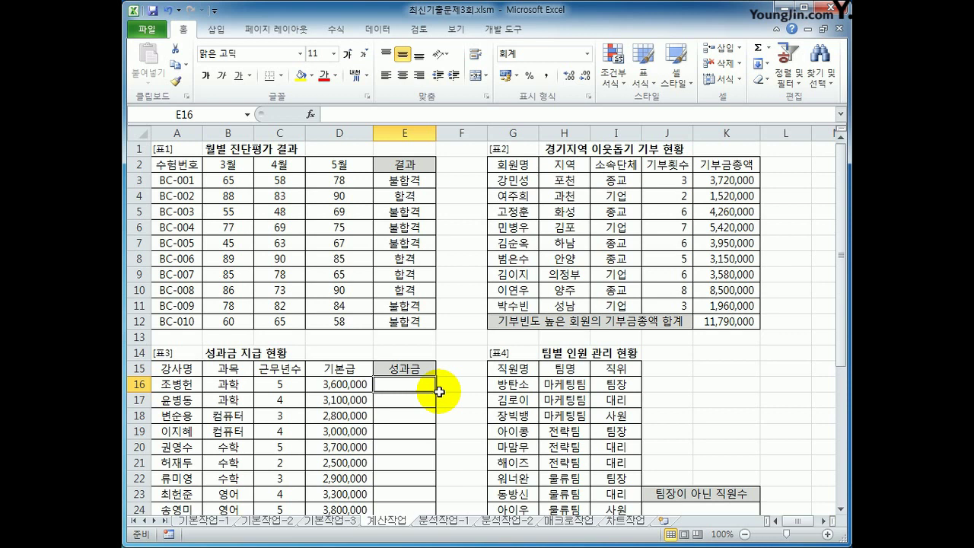
left_click(278, 385)
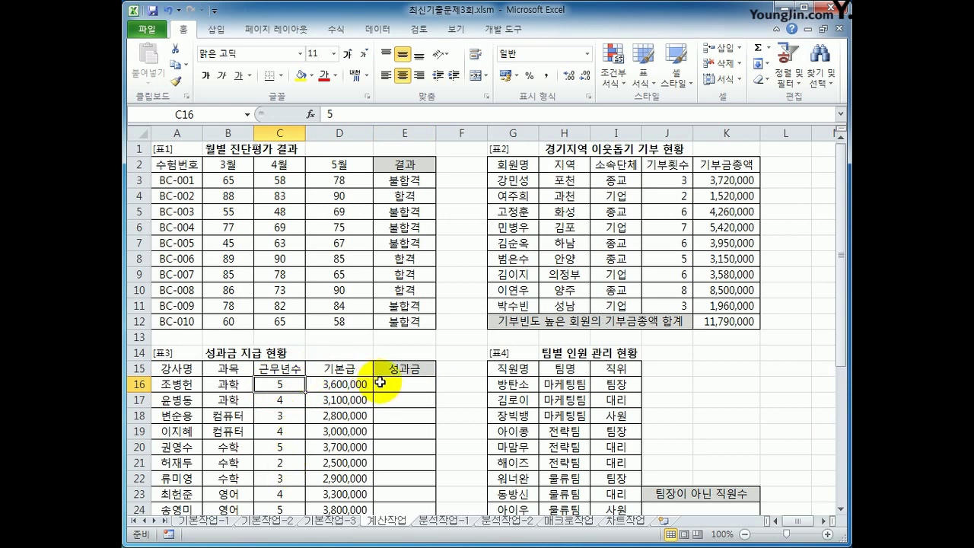
left_click(416, 381)
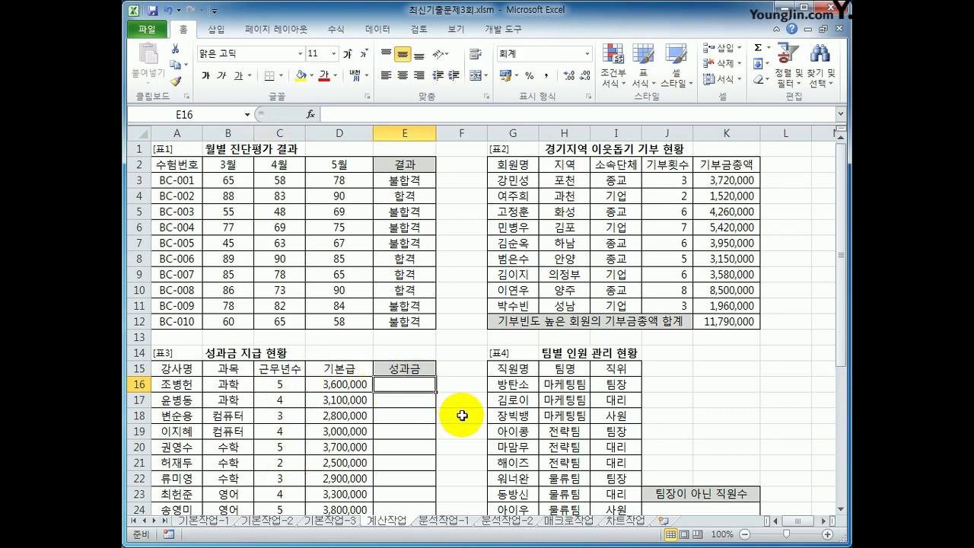
type("=")
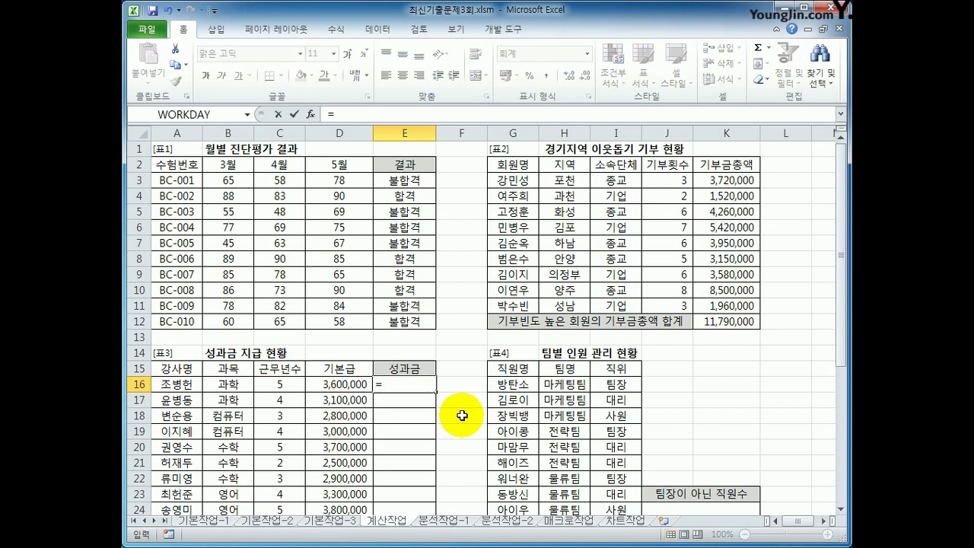
type("sqrt")
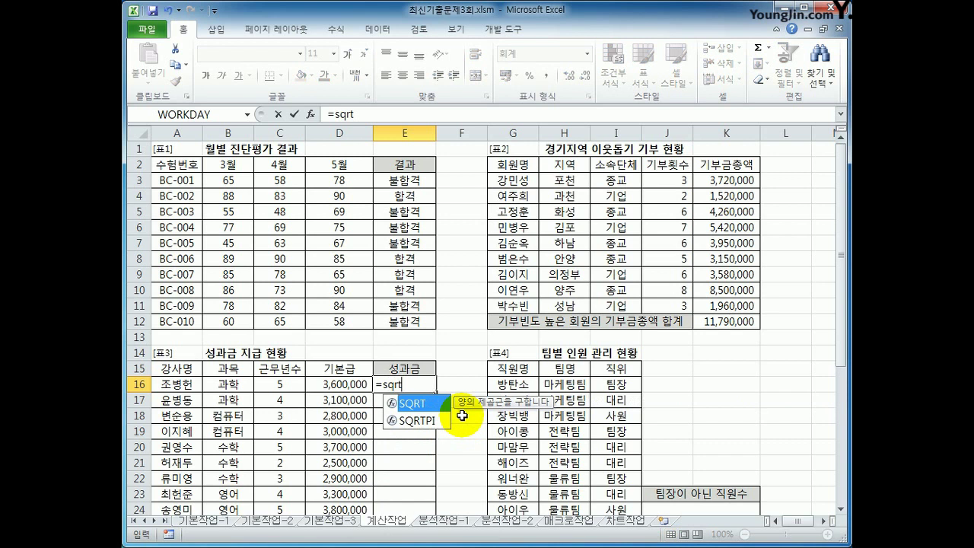
left_click_drag(403, 386, 385, 388)
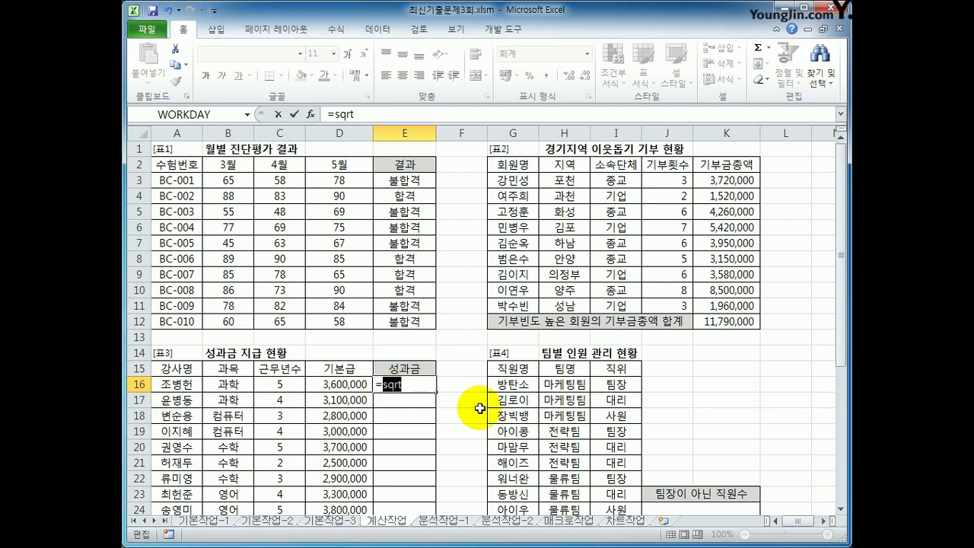
key("BackSpace")
- Replace E16's formula start with TRUNC containing SQRT of the 근무년수 in C16, followed by a multiplication sign
type("trun")
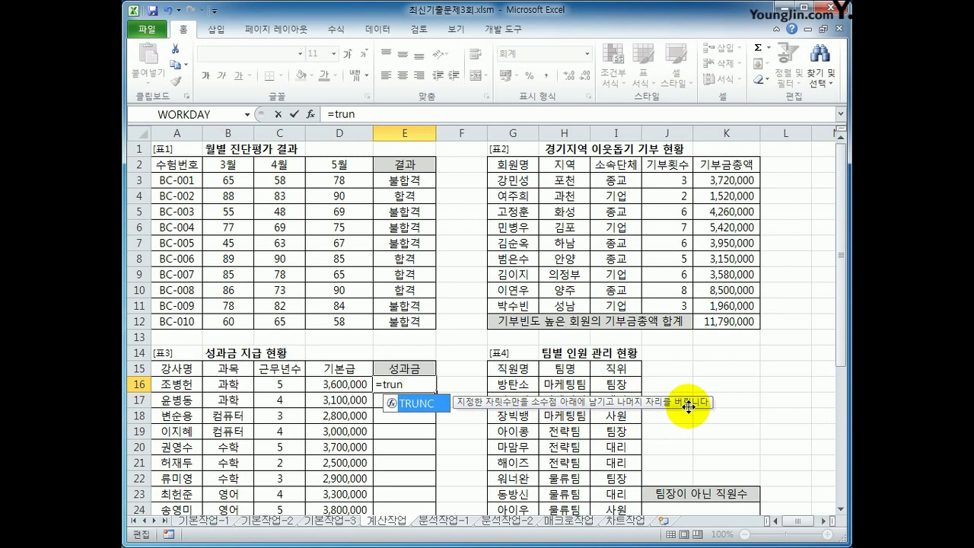
key("Tab")
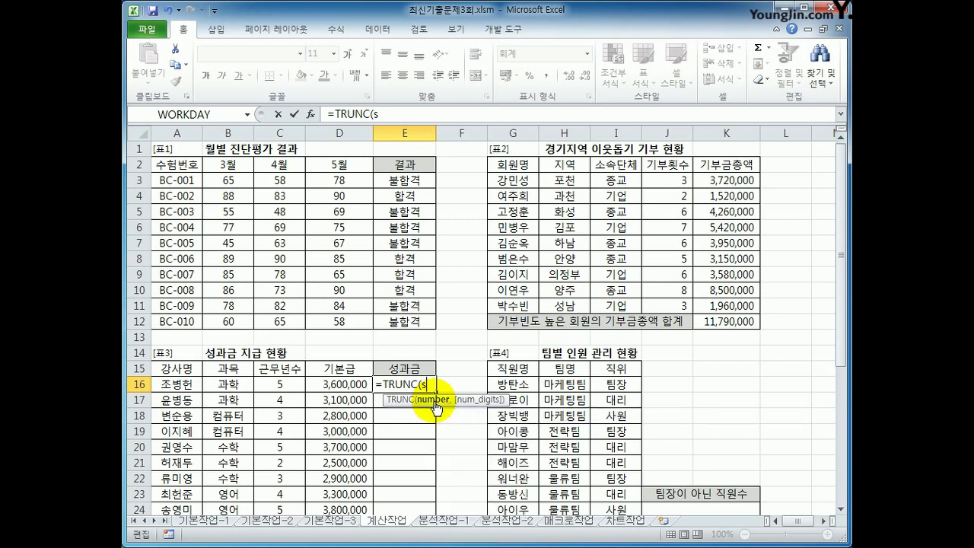
type("sqrt")
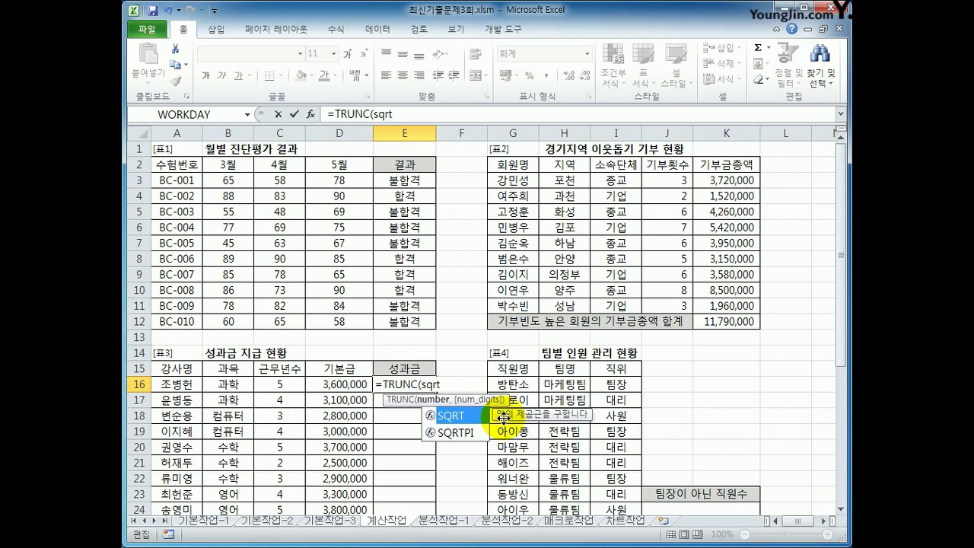
key("Tab")
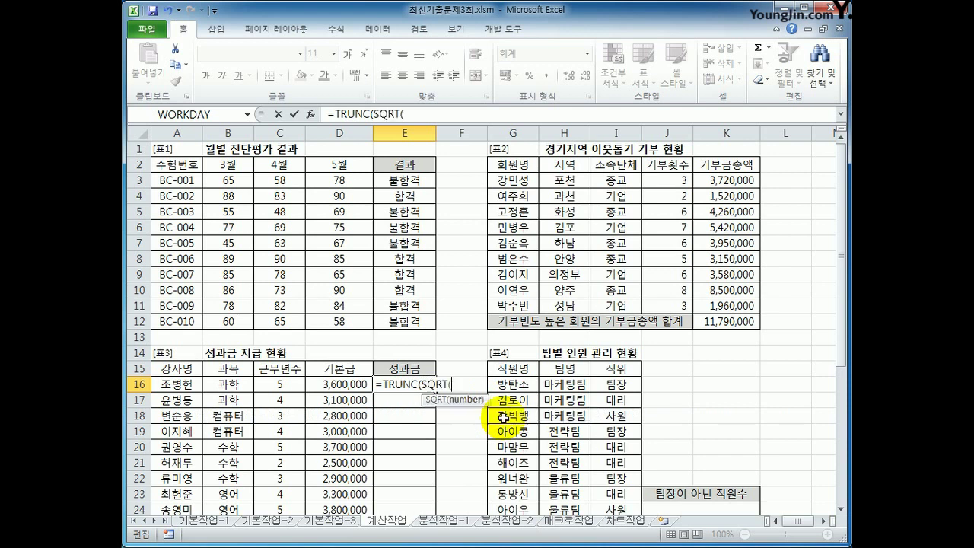
left_click(282, 387)
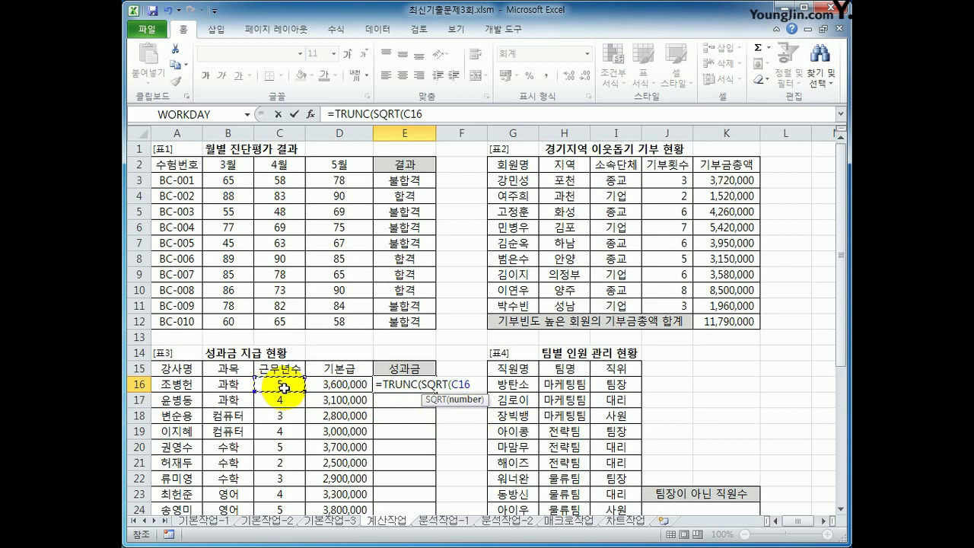
type(")*")
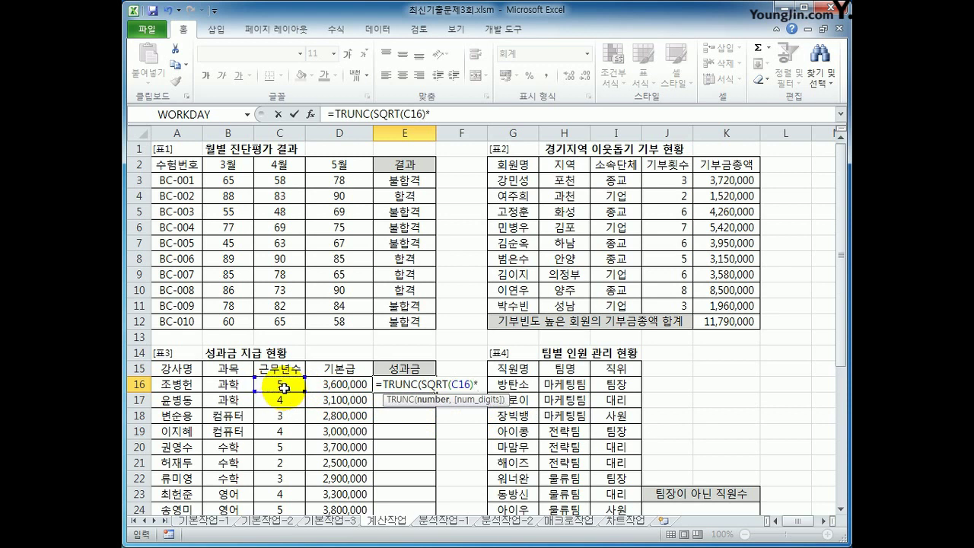
- Complete E16 with the 기본급 in D16 as =TRUNC(SQRT(C16)*D16) and fill the formula down through E24
key("Left")
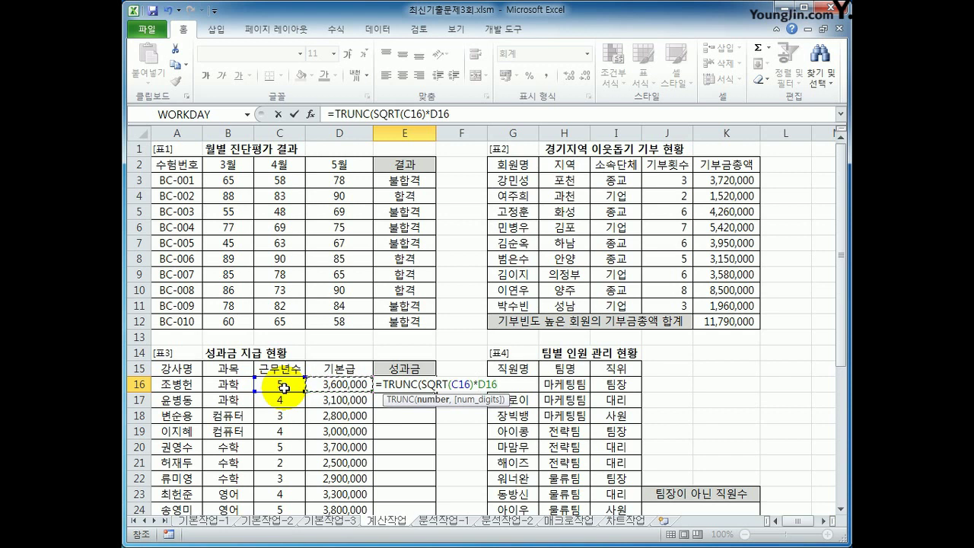
type(",0")
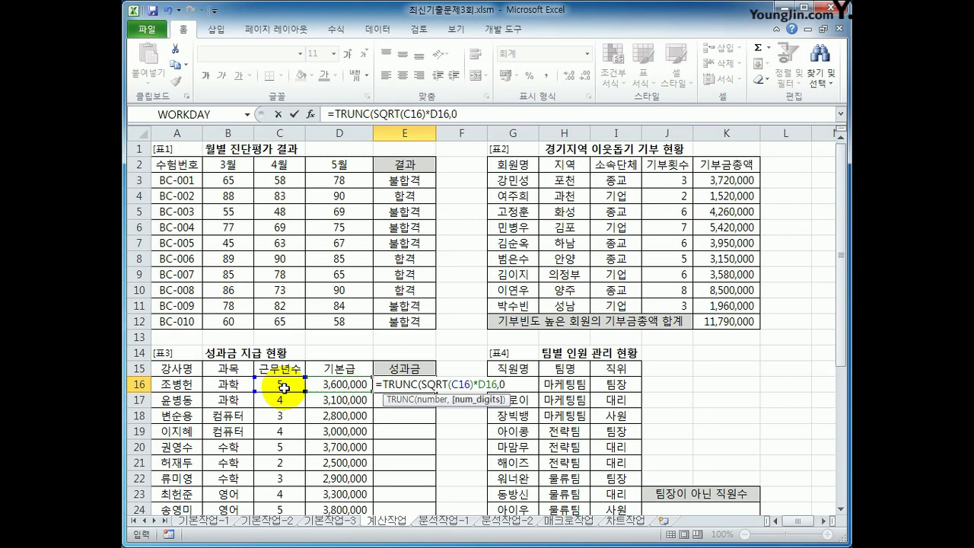
key("BackSpace")
key("BackSpace")
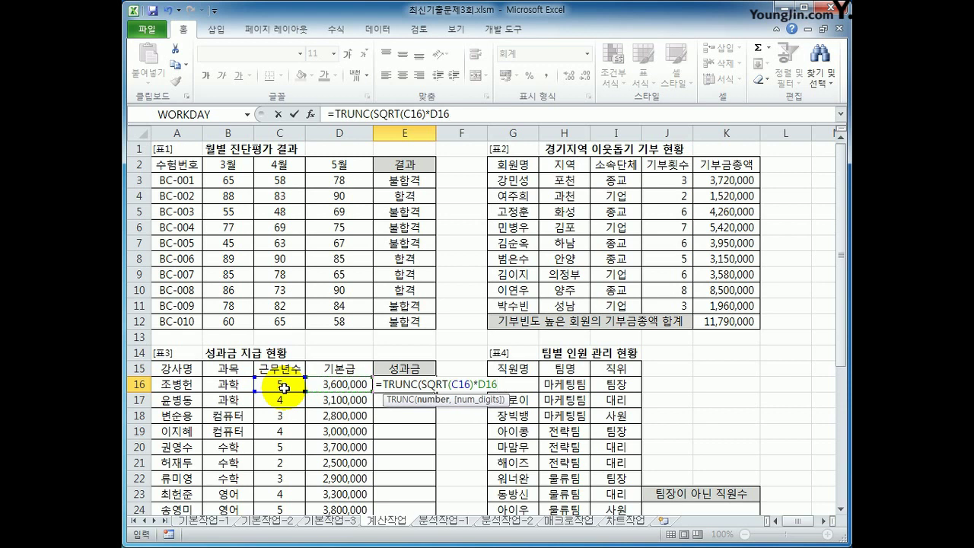
type(")")
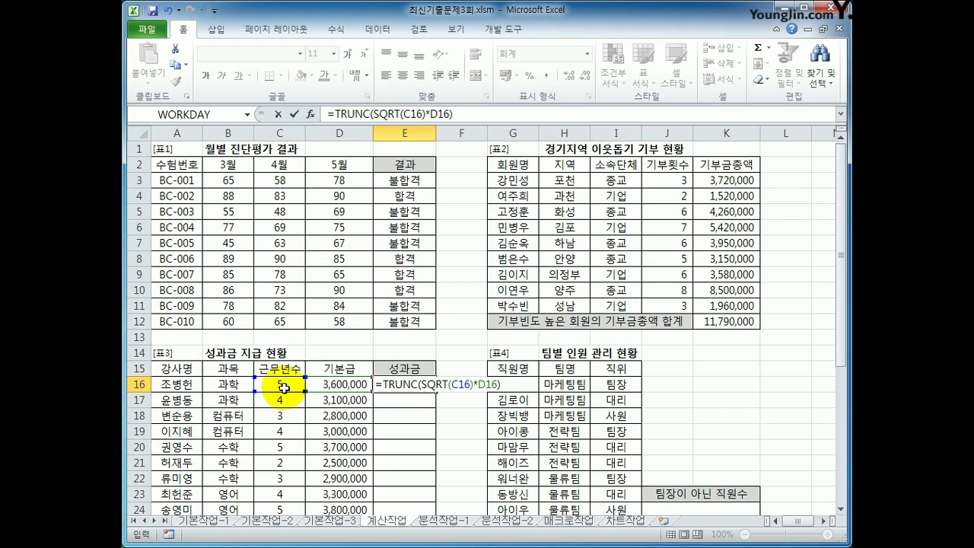
key("Return")
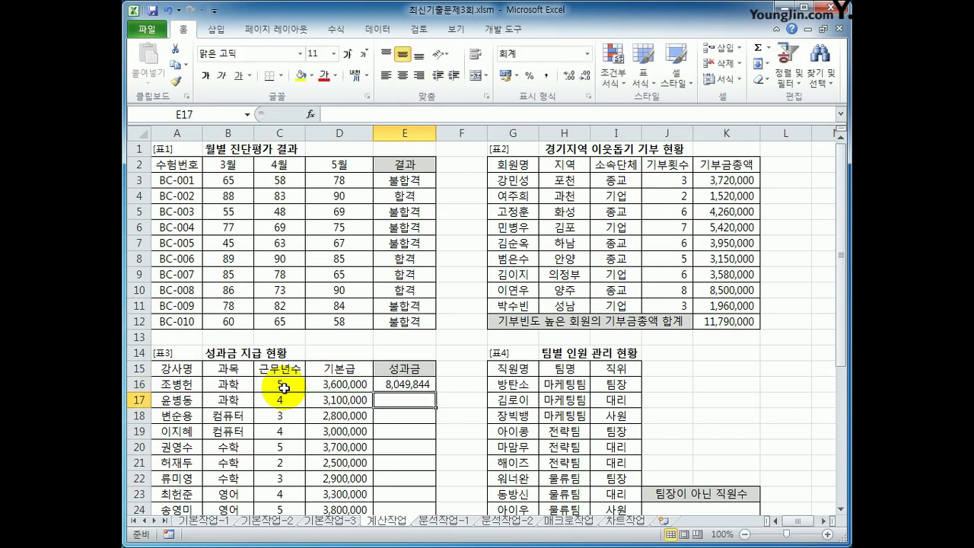
left_click(400, 385)
left_click_drag(436, 392, 439, 491)
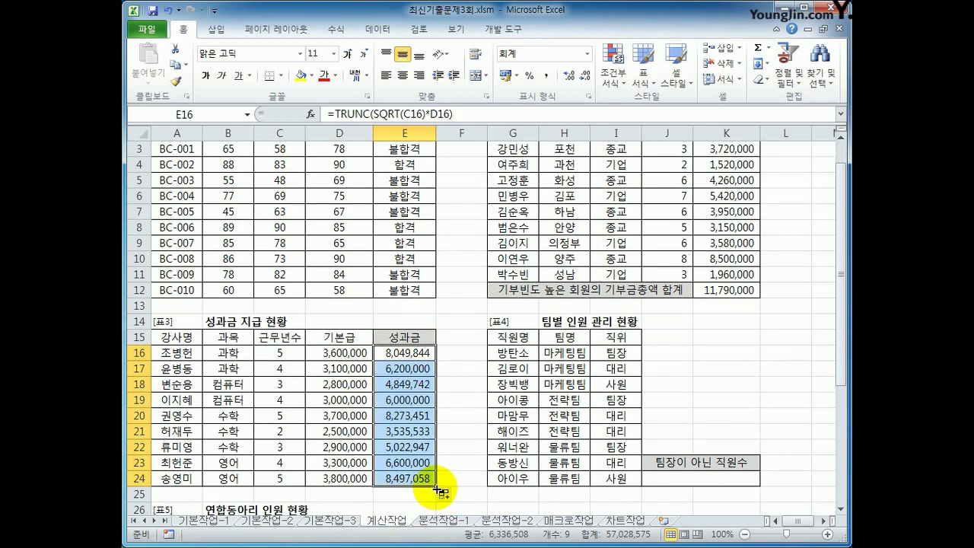
- Start a COUNTIF formula in J24 under 팀장이 아닌 직원수 and open its function arguments clear of 표4
left_click(680, 479)
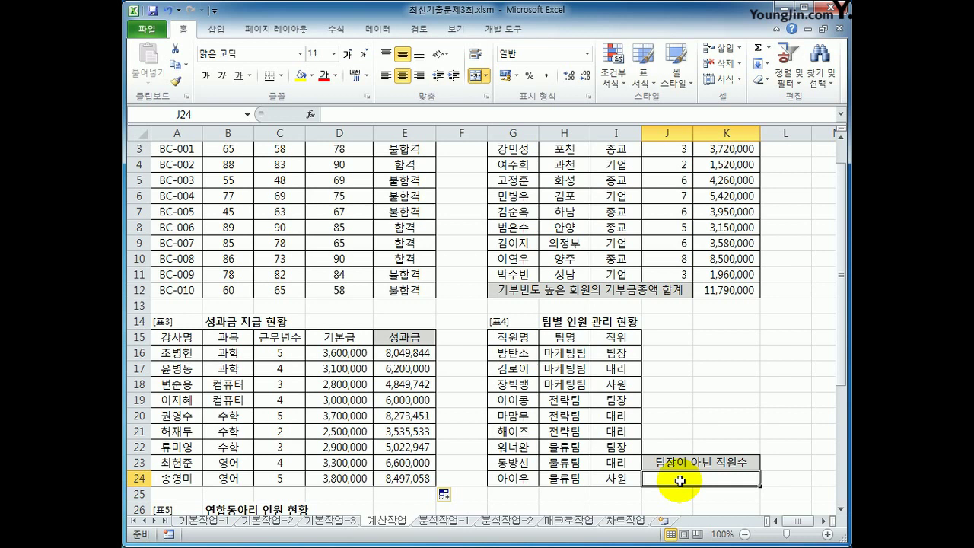
type("=cou")
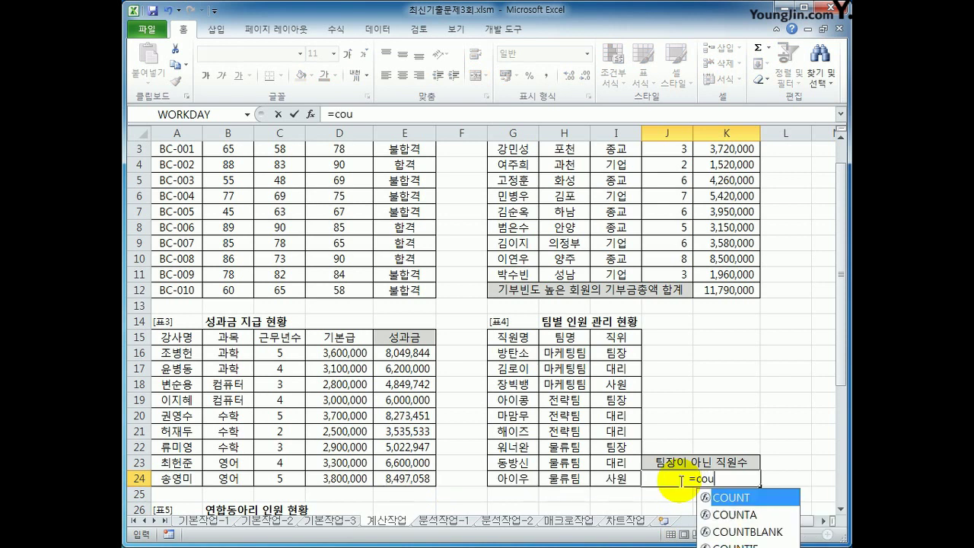
type("nt")
key("Down")
key("Down")
key("Down")
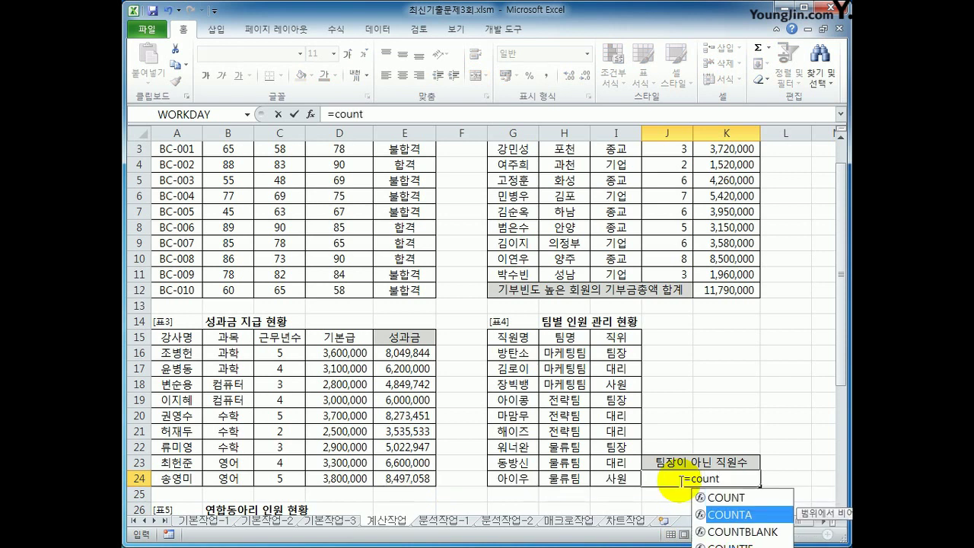
key("Tab")
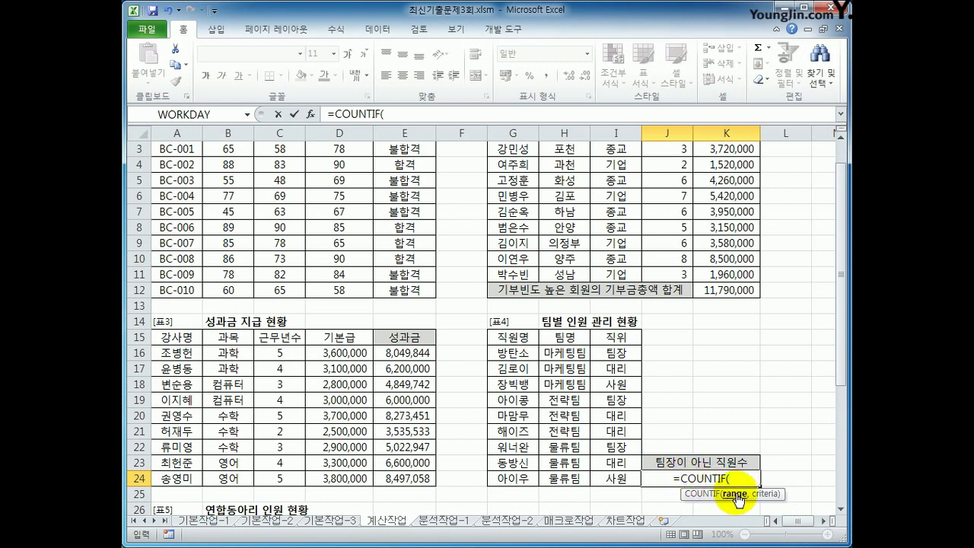
left_click(312, 113)
left_click_drag(508, 273, 542, 119)
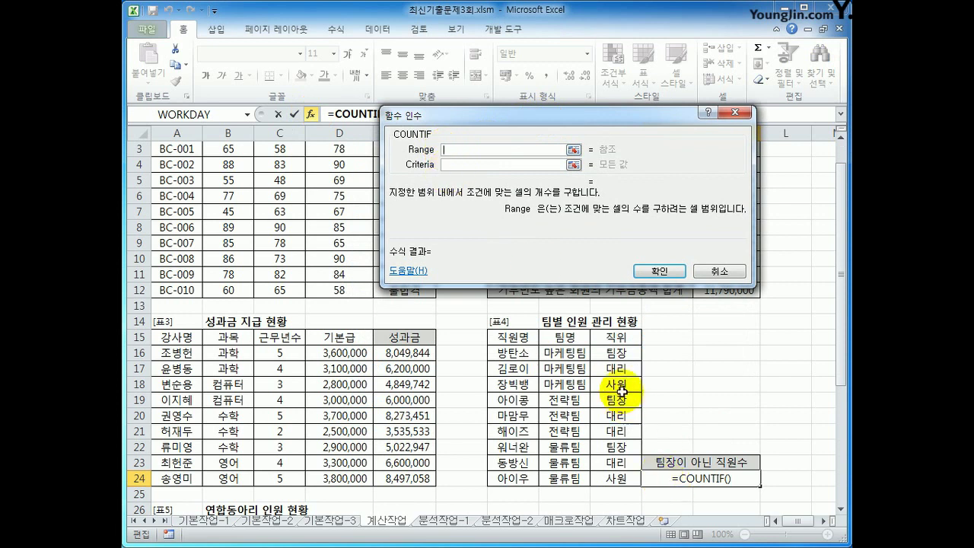
- Set COUNTIF's Range to I16:I24 and Criteria to <>팀장, and commit the formula in J24
left_click(610, 350)
left_click_drag(609, 350, 609, 480)
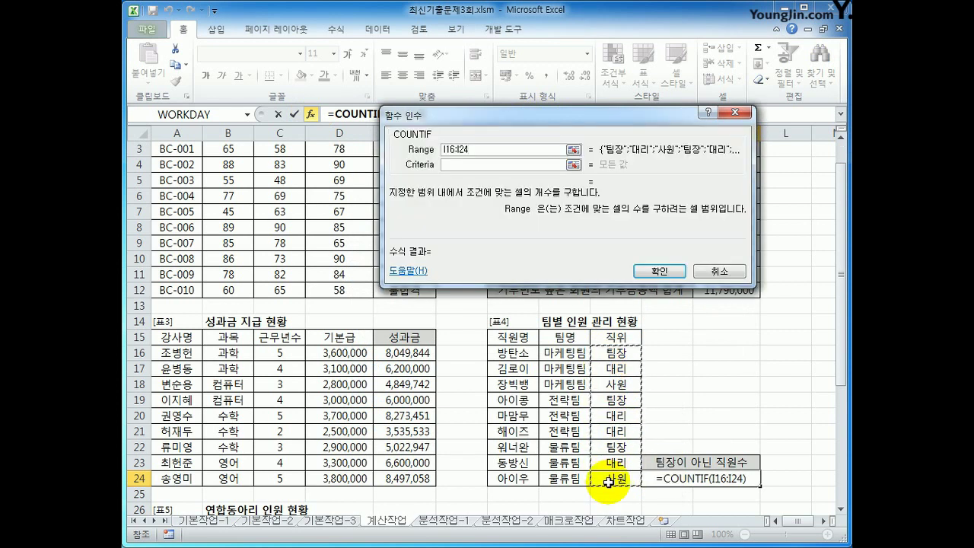
left_click(518, 163)
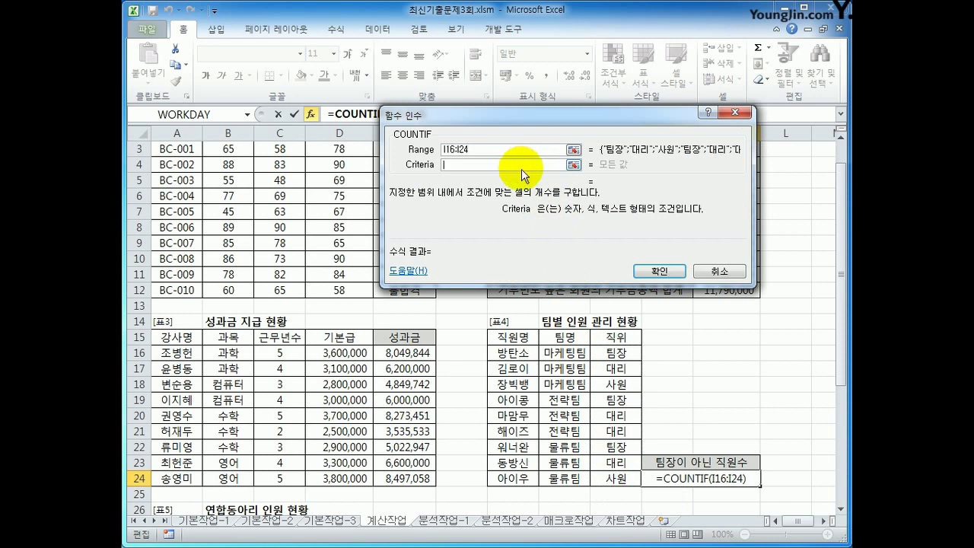
type("<>")
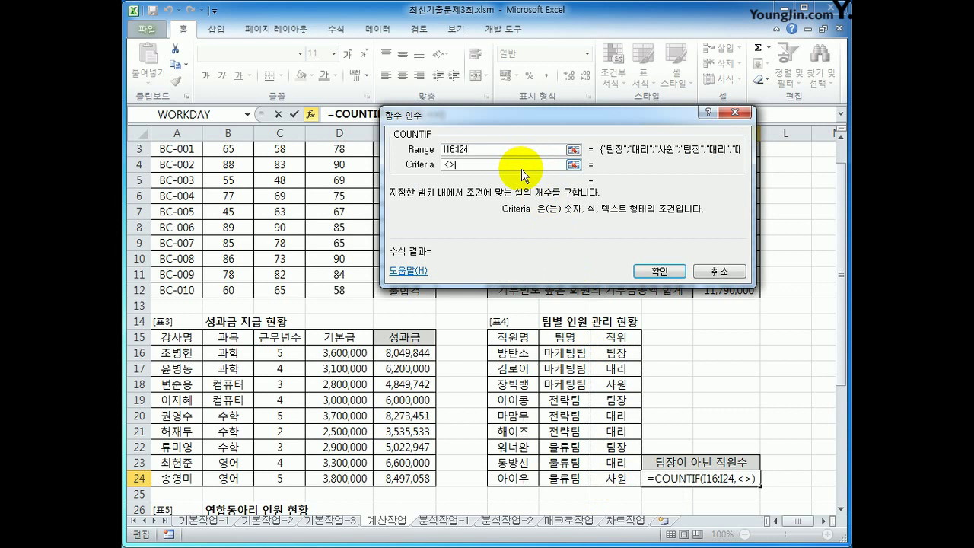
type("ㅌ팀장")
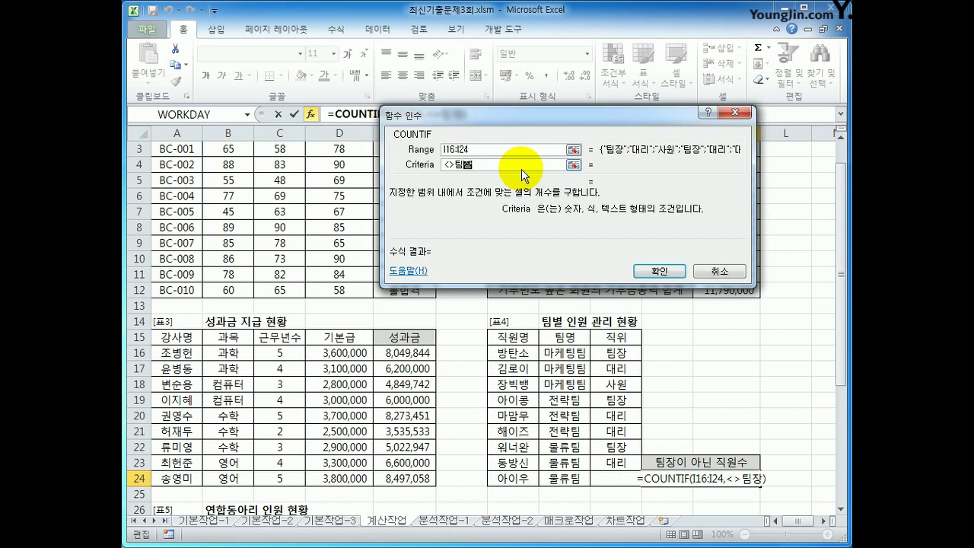
key("Tab")
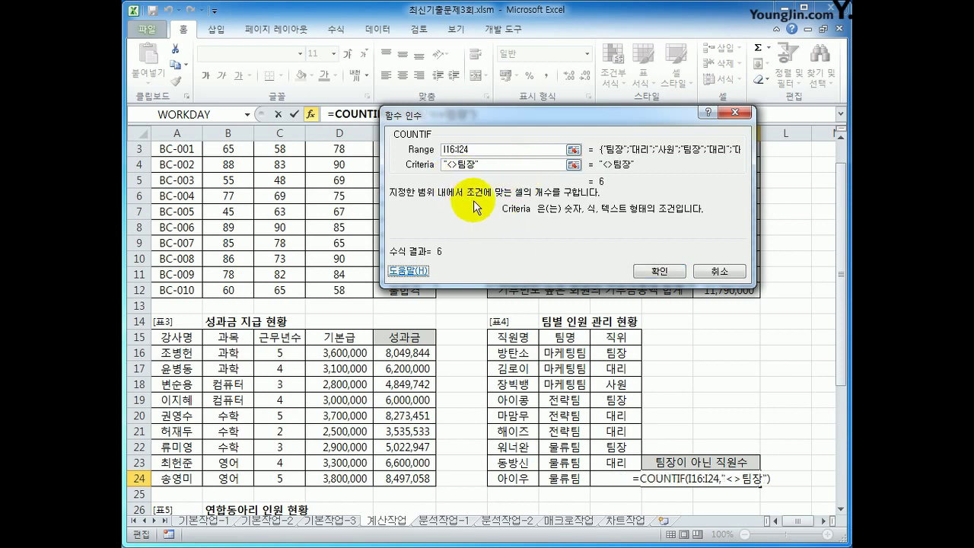
left_click(677, 274)
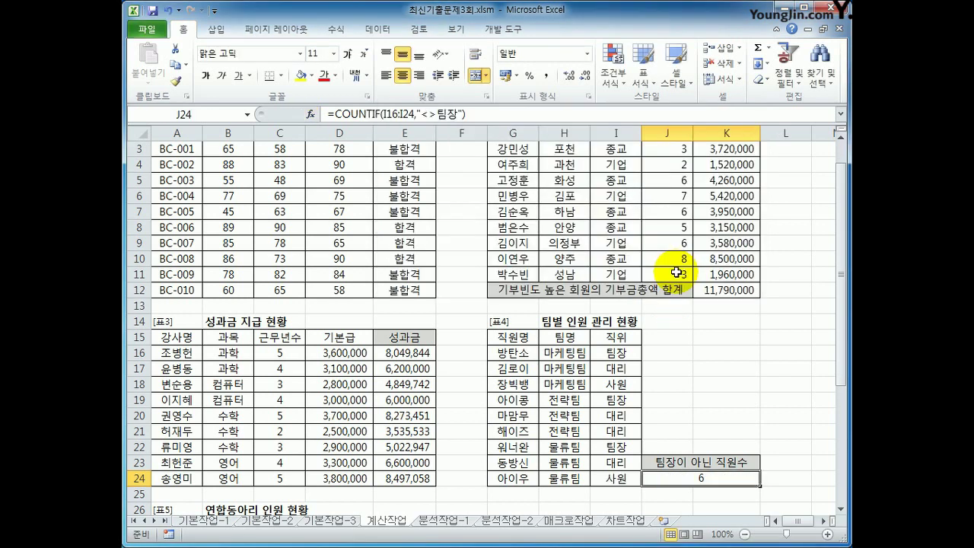
- Check the 직위 entries in I16:I24 against the count, going through the 팀장 cells I16, I19 and I22
left_click_drag(626, 353, 626, 480)
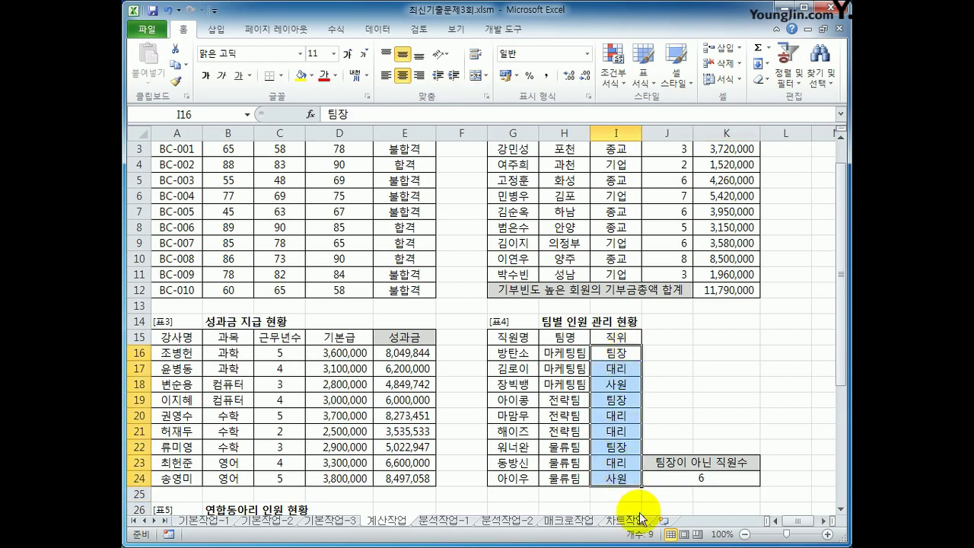
left_click(626, 353)
left_click(617, 400)
left_click(619, 445)
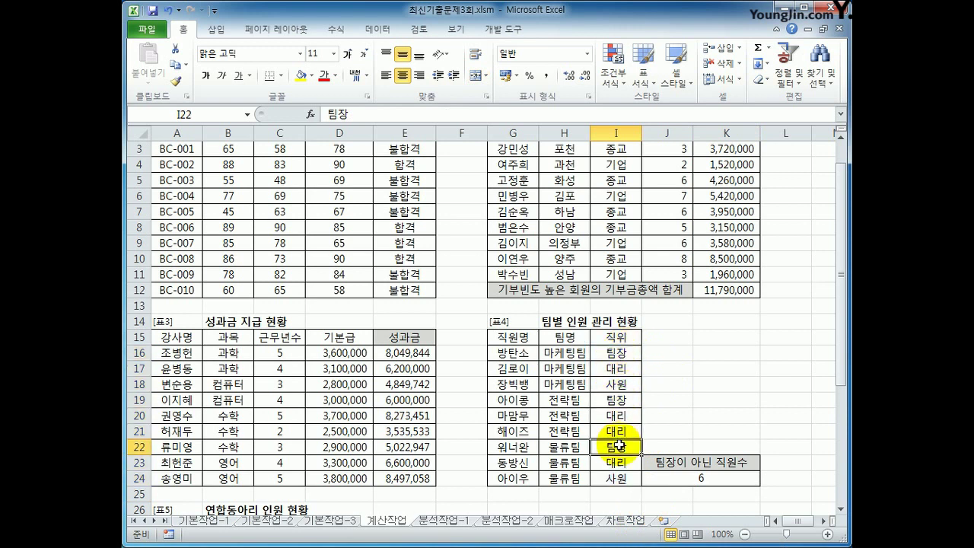
left_click(626, 353)
left_click(616, 400)
left_click(621, 449)
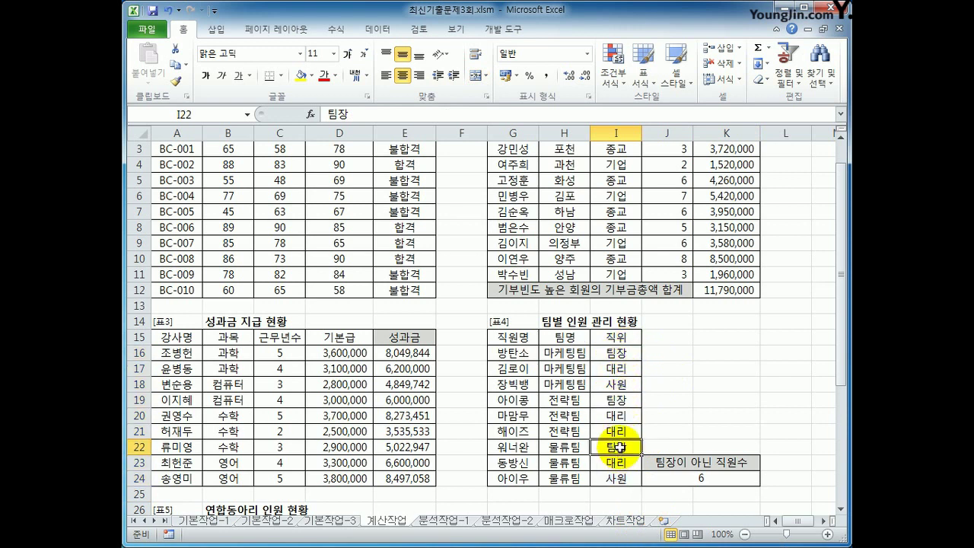
- Append the unit 명 to J24's formula so that it reads =COUNTIF(I16:I24,"<>팀장")&"명"
left_click(702, 479)
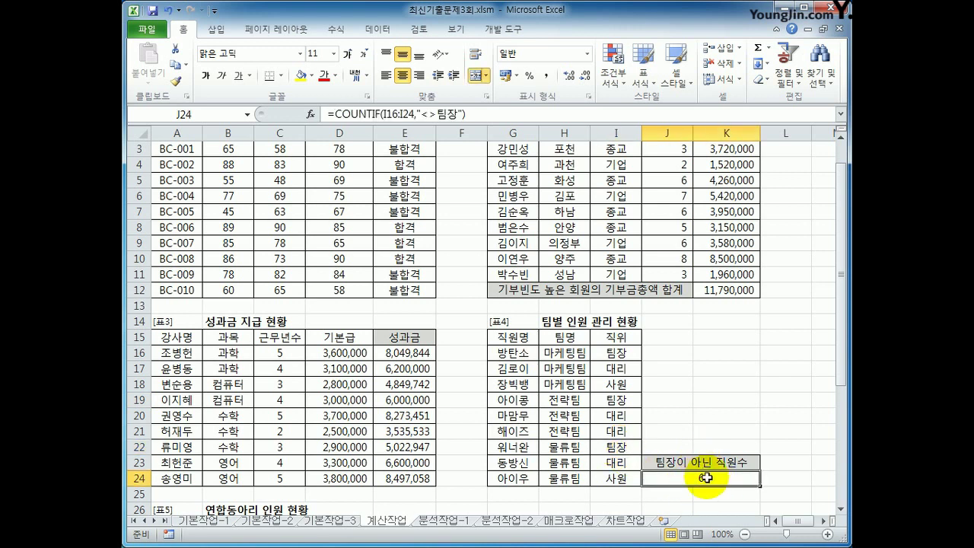
double_click(707, 478)
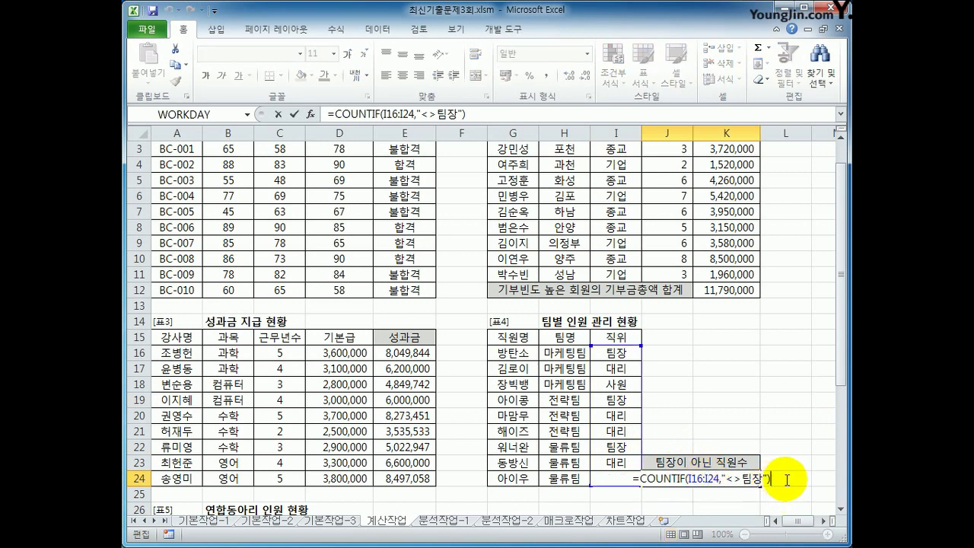
type("&")
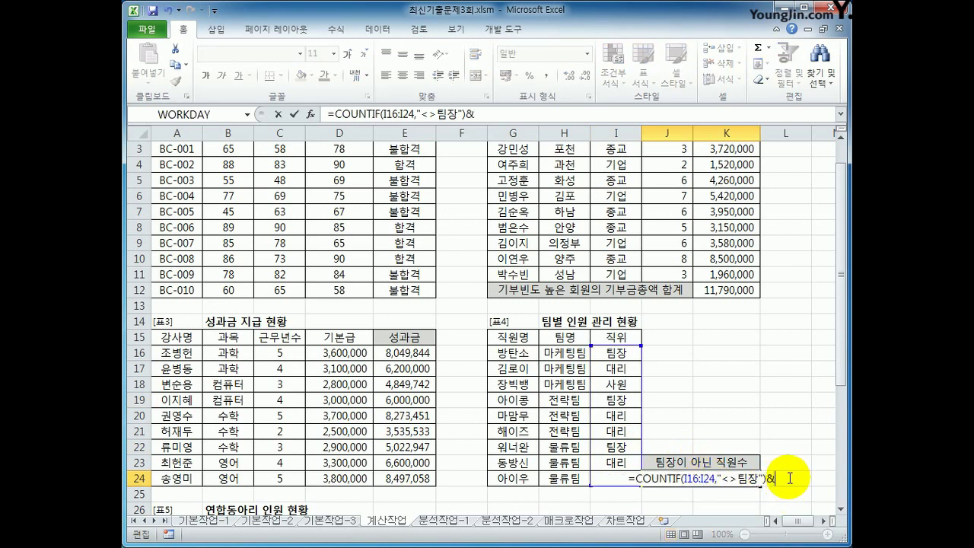
type("\"")
type("명")
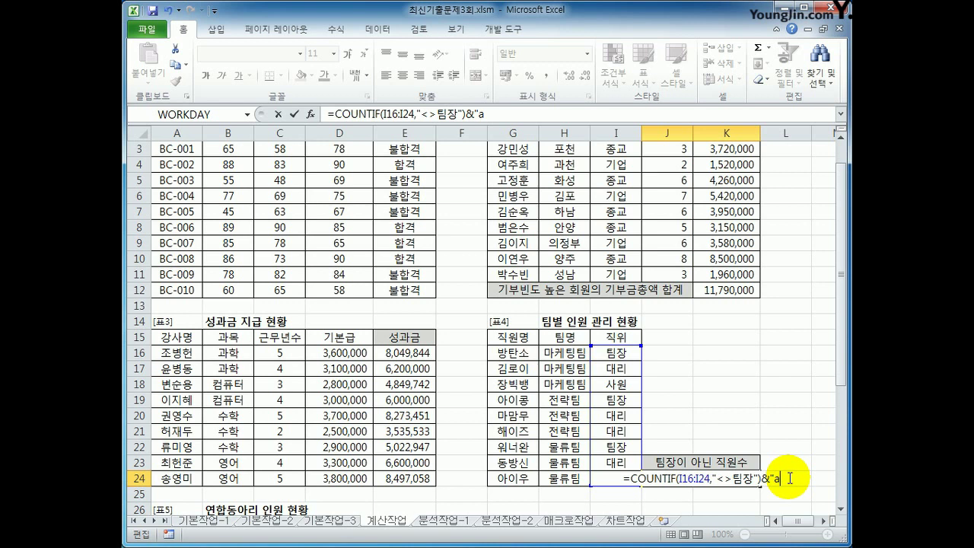
type("\"")
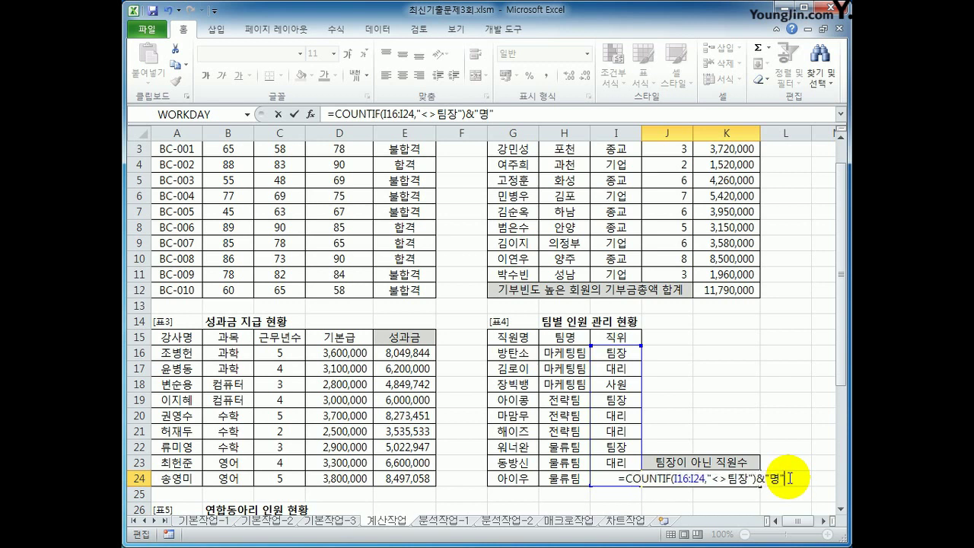
key("Return")
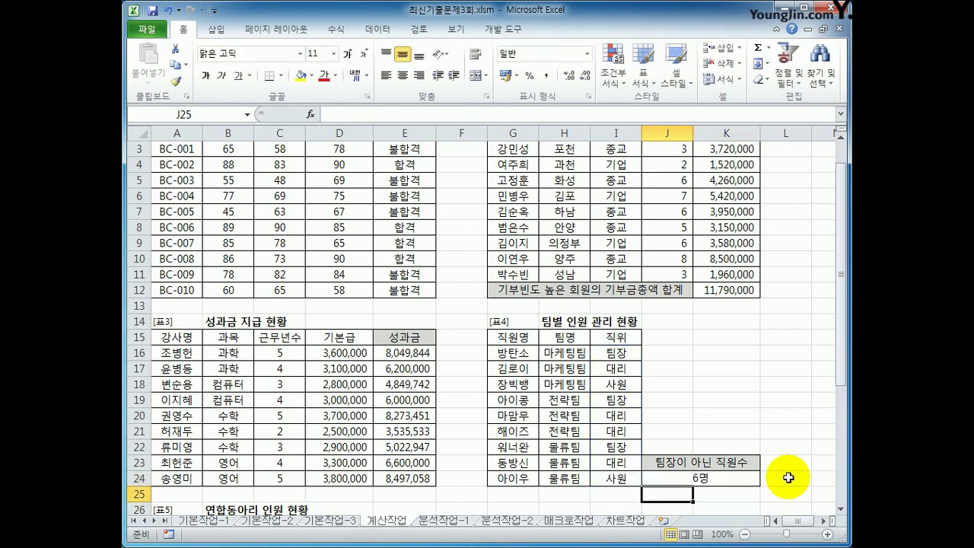
left_click(723, 479)
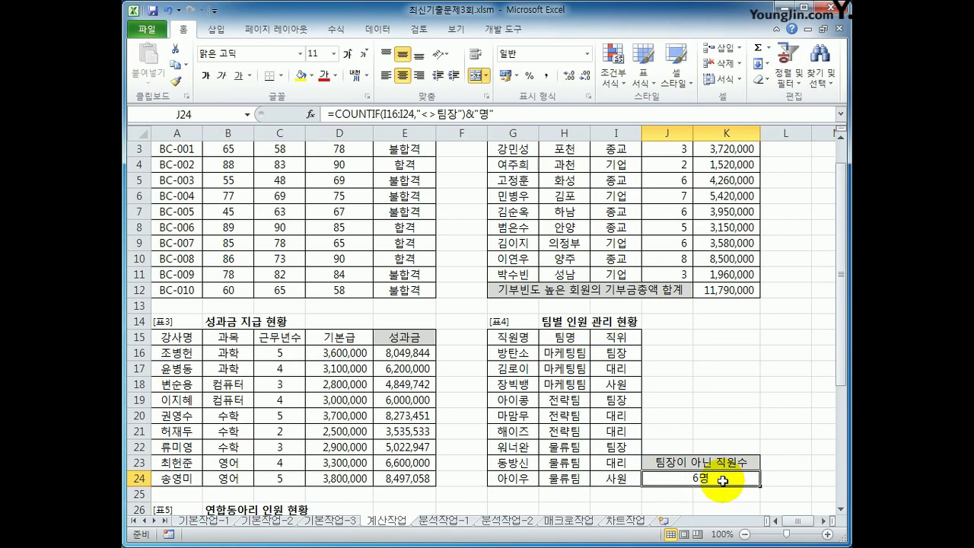
- Review 표5's empty 태어난요일 column, its 생년월일 dates and the 요일구분표 entries in G29:H35
scroll(719, 495, "down", 5)
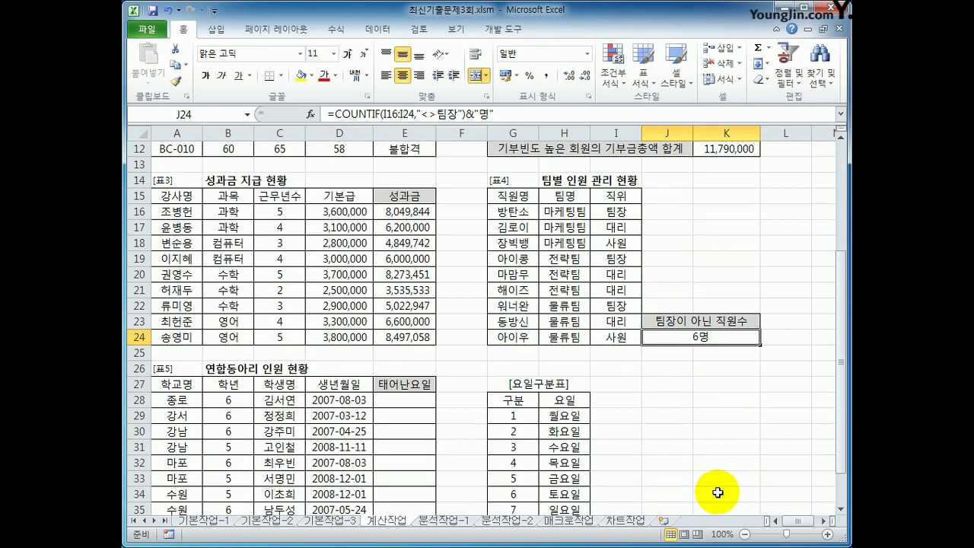
left_click(409, 310)
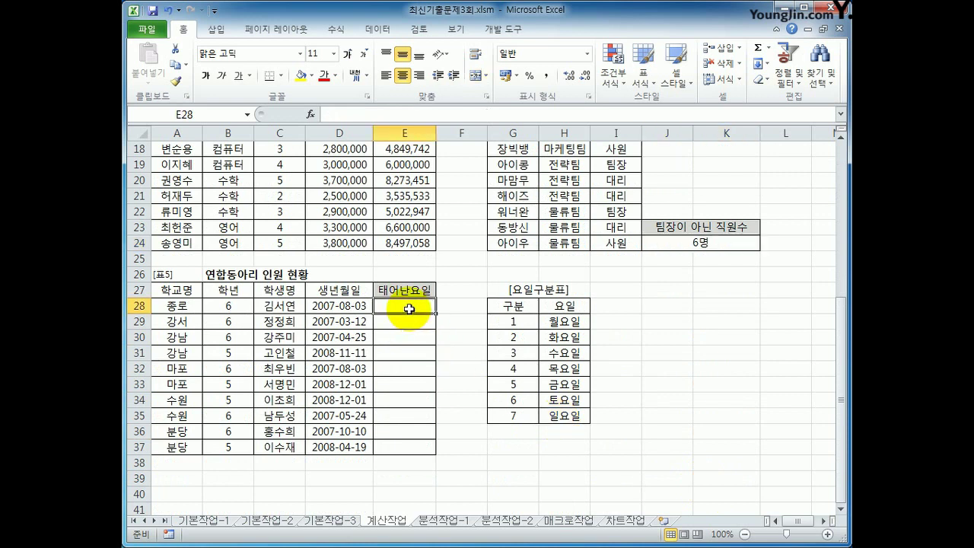
left_click(321, 305)
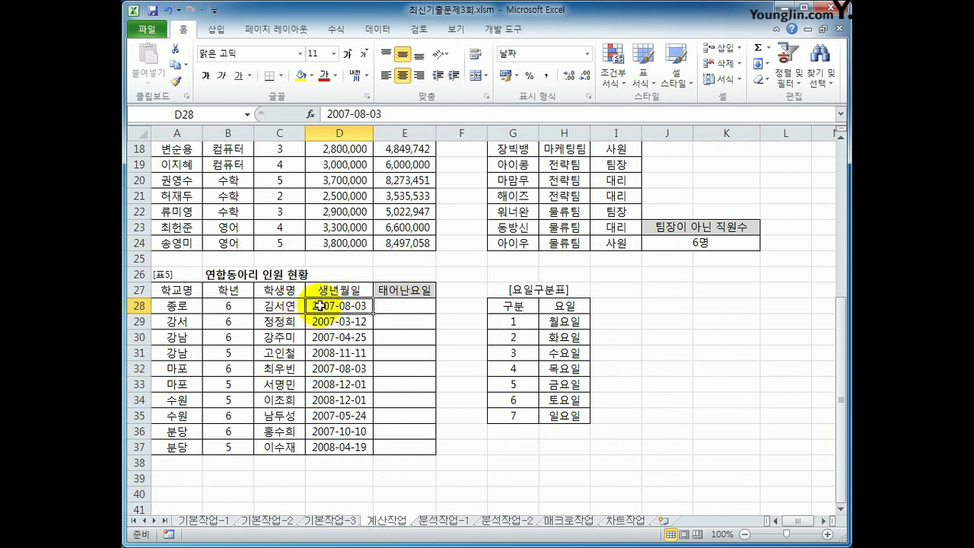
left_click_drag(495, 322, 555, 428)
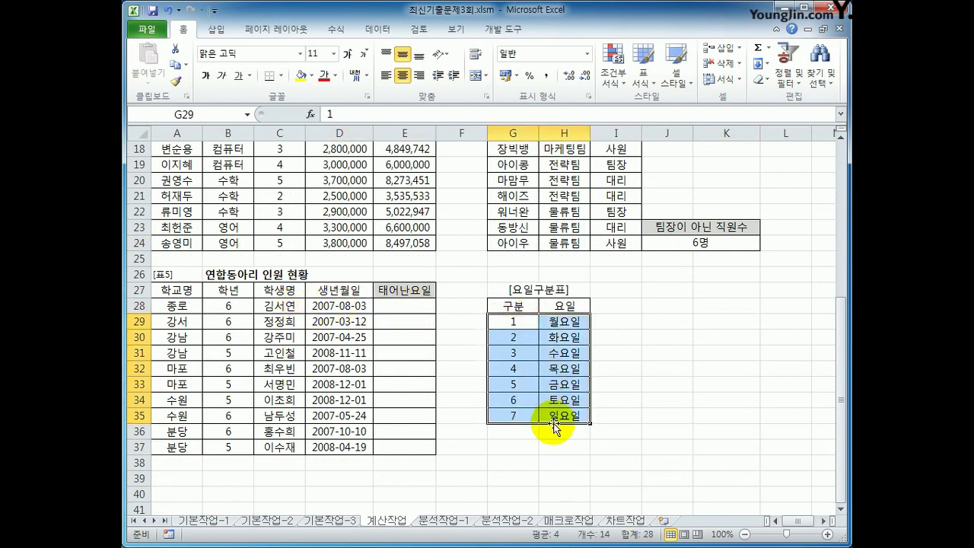
left_click(399, 308)
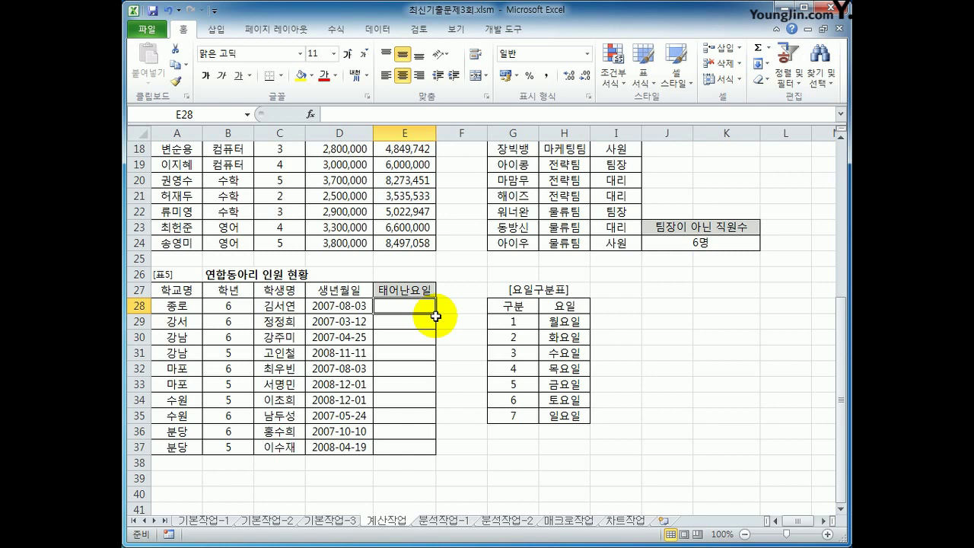
type("=")
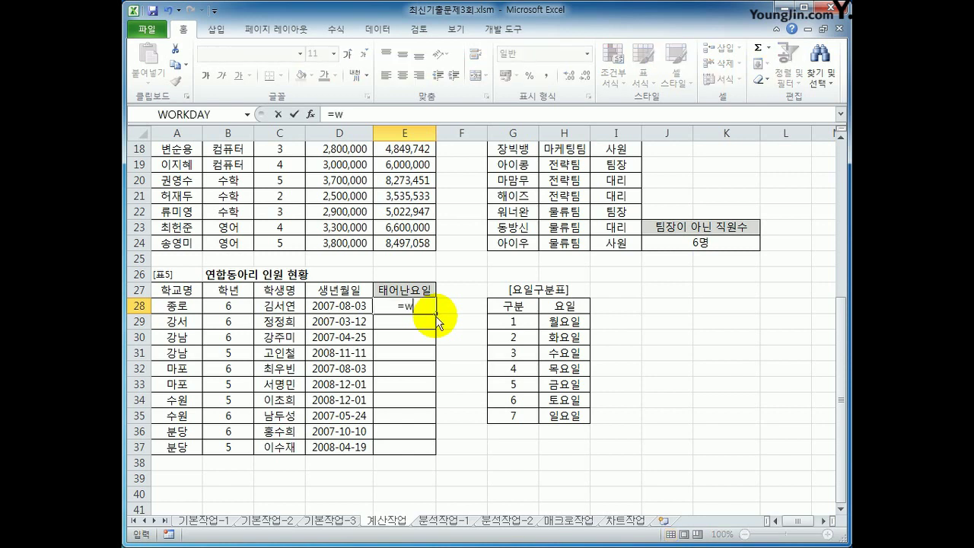
type("we")
key("Tab")
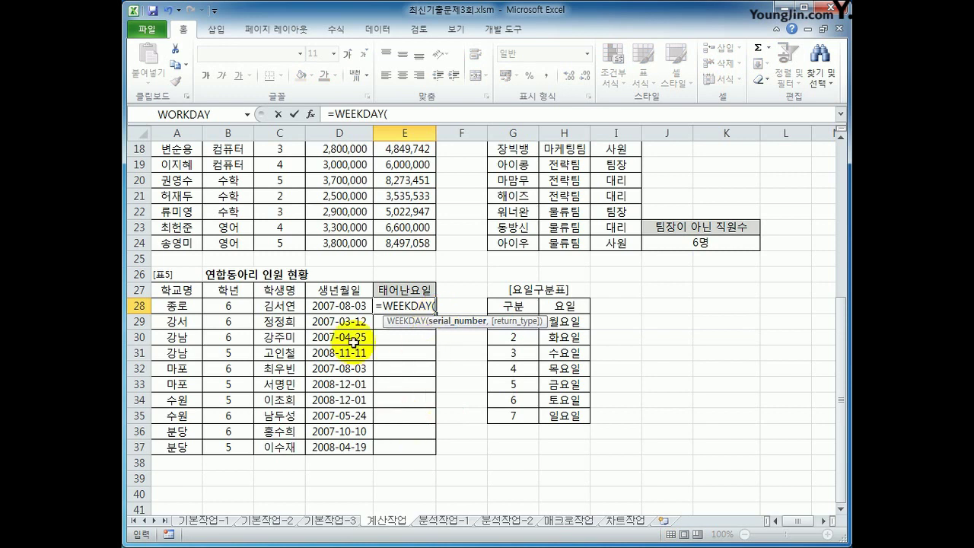
left_click(344, 307)
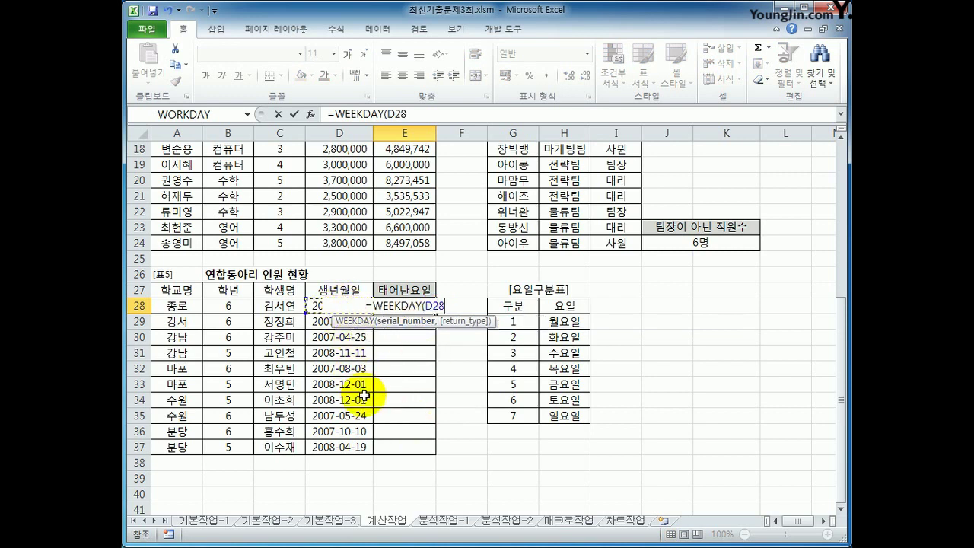
type(",")
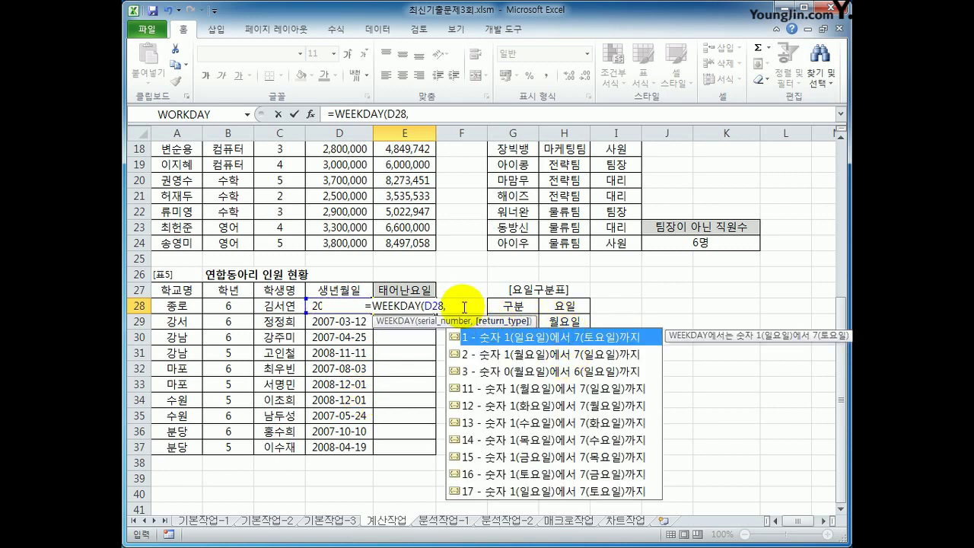
type("2")
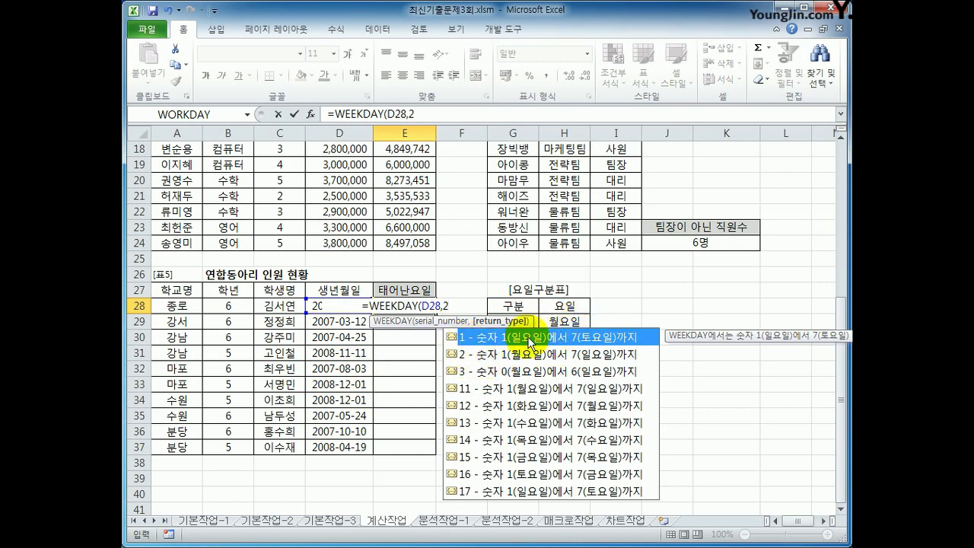
key("BackSpace")
key("BackSpace")
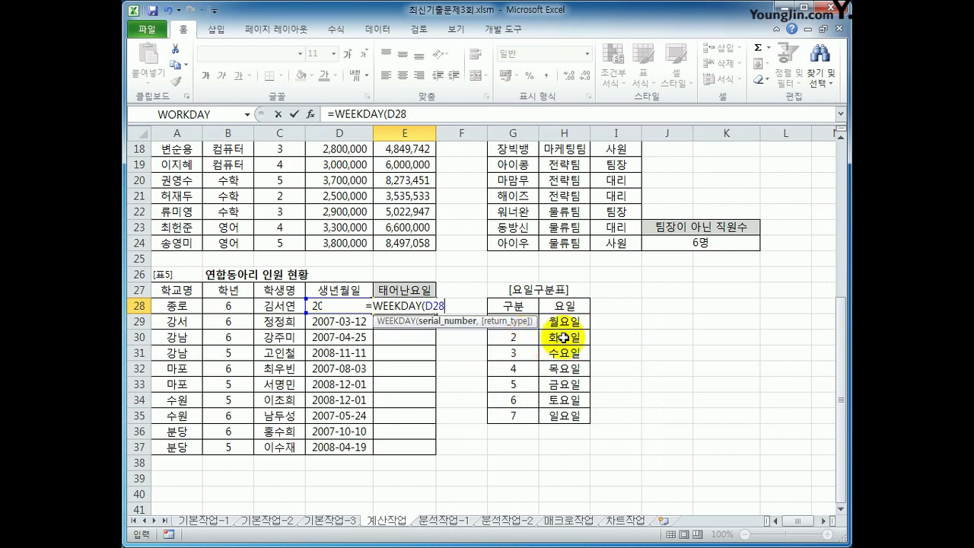
key("Escape")
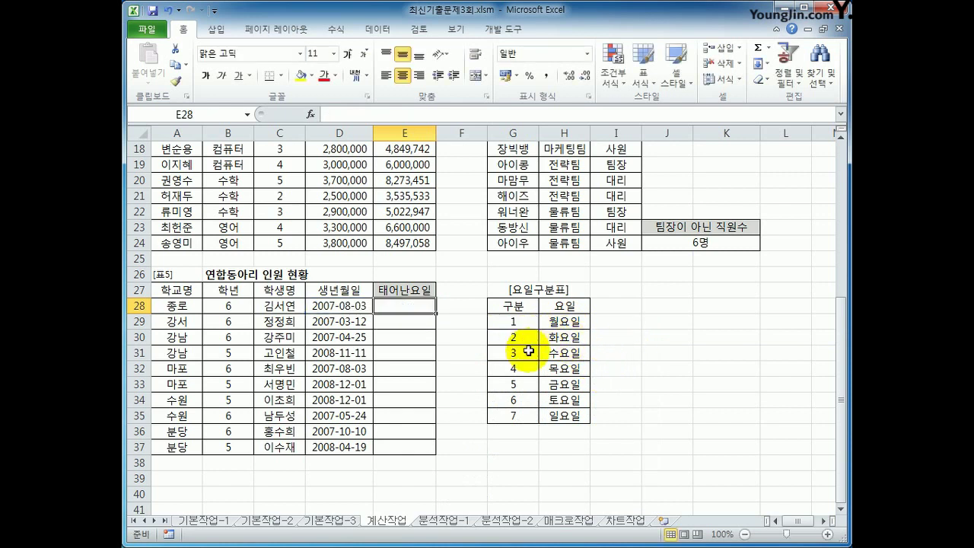
- Check in the 요일구분표 which weekday the numbers 1 and 2 stand for
left_click(518, 322)
left_click(577, 326)
left_click(513, 337)
left_click(567, 337)
left_click(514, 322)
- Enter =WEEKDAY(D28,2) in E28 under 태어난요일 and fill it down through E37
left_click(418, 305)
type("=we")
key("Tab")
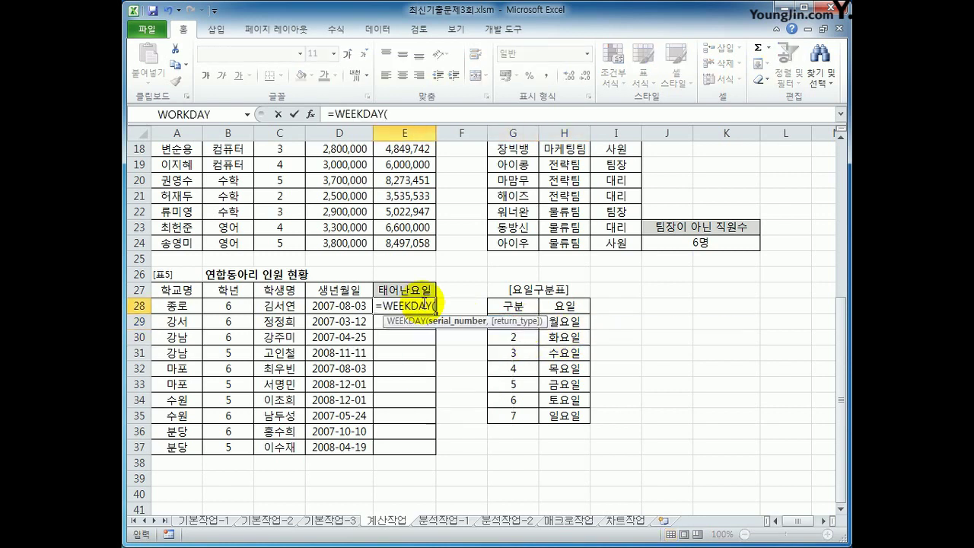
left_click(340, 310)
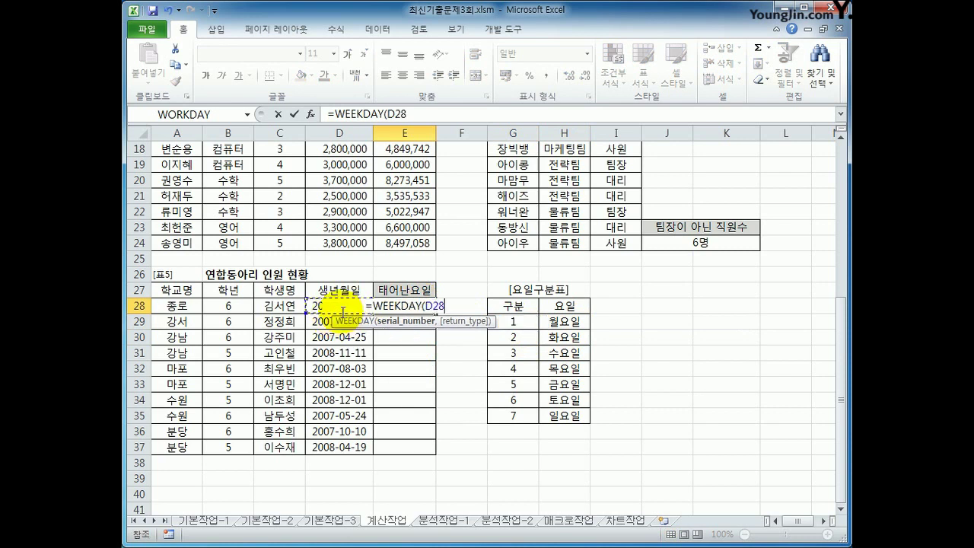
type(",")
left_click(494, 367)
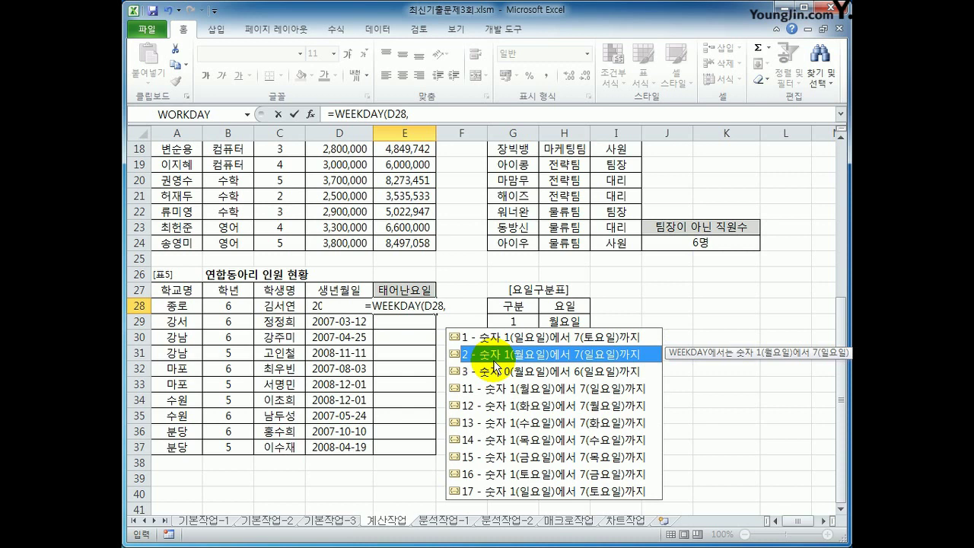
double_click(494, 363)
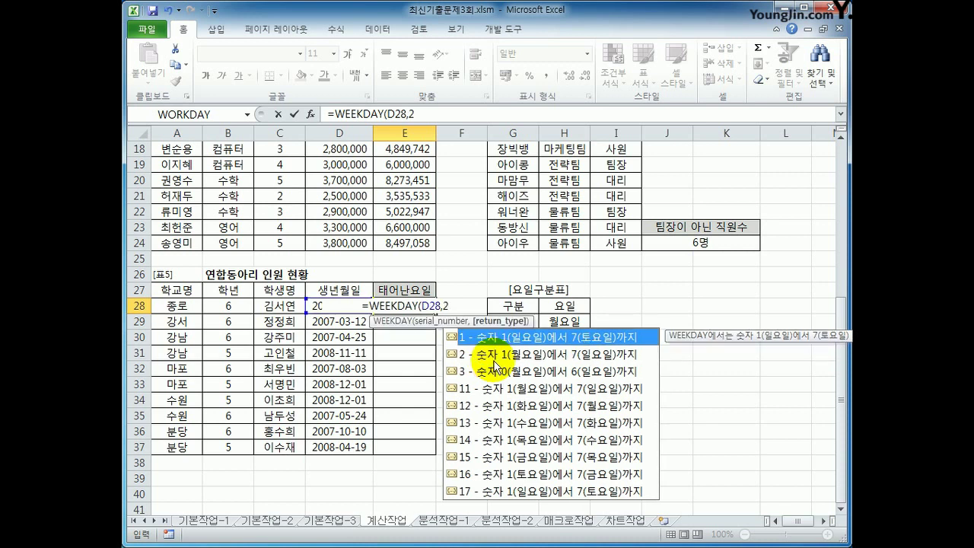
type(")")
key("Return")
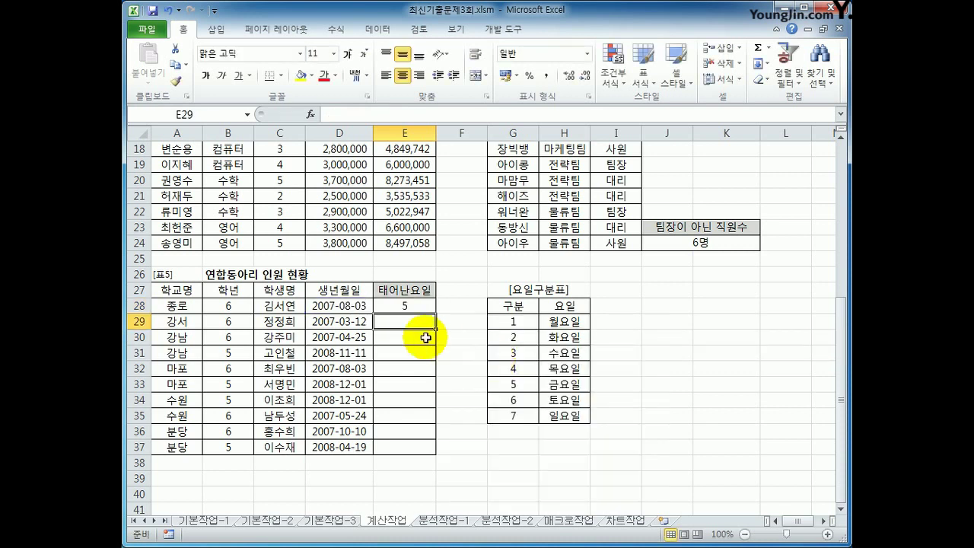
left_click(426, 306)
left_click_drag(435, 313, 428, 451)
- Compare the weekday numbers in E28:E30 with the matching 요일 entries in the 요일구분표
left_click(415, 306)
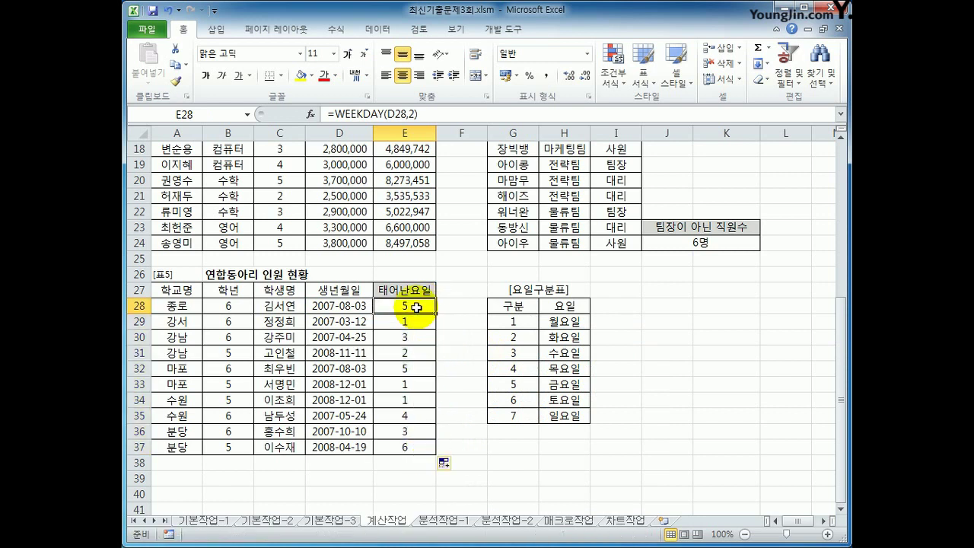
left_click(550, 386)
left_click(409, 321)
left_click(565, 321)
left_click(421, 340)
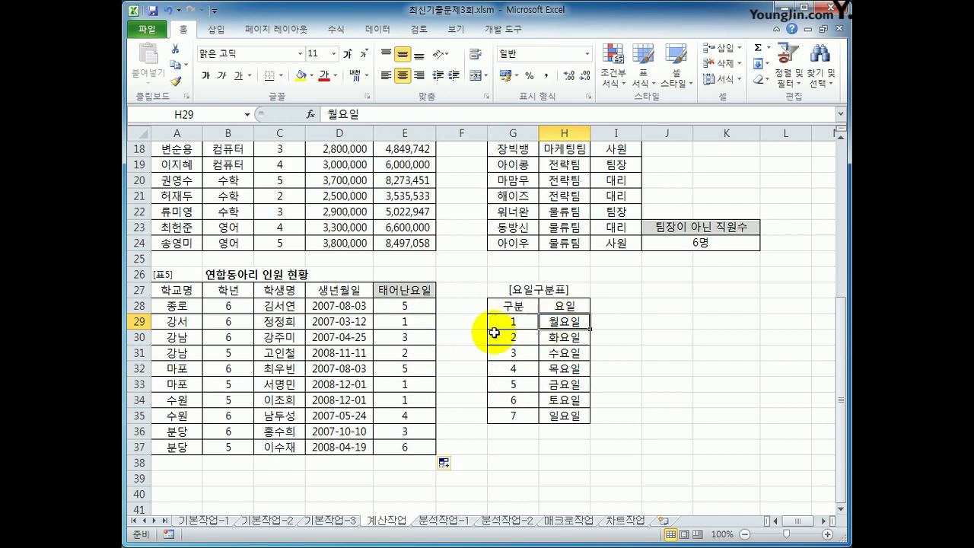
left_click(580, 351)
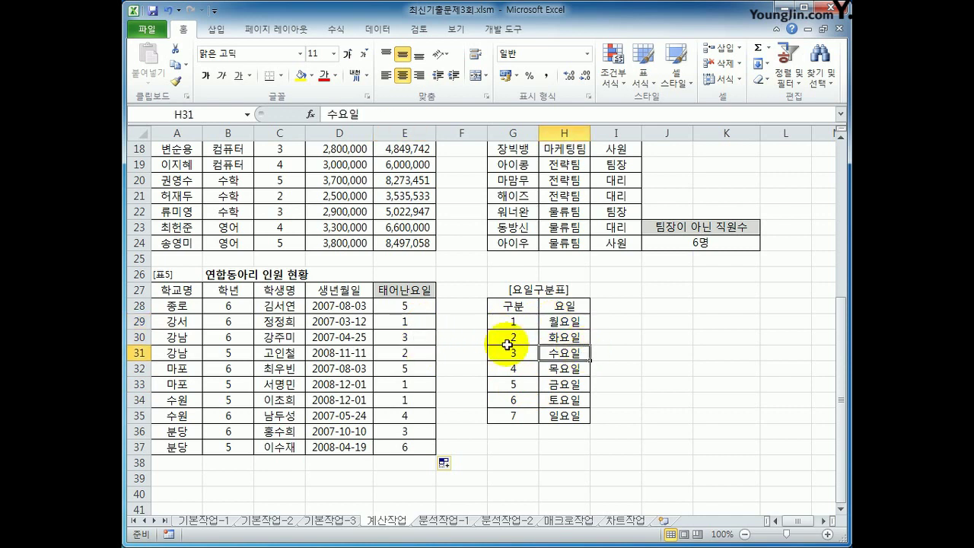
- Nest E28's WEEKDAY formula inside VLOOKUP as the lookup value and open VLOOKUP's function arguments clear of the 요일구분표
left_click(414, 307)
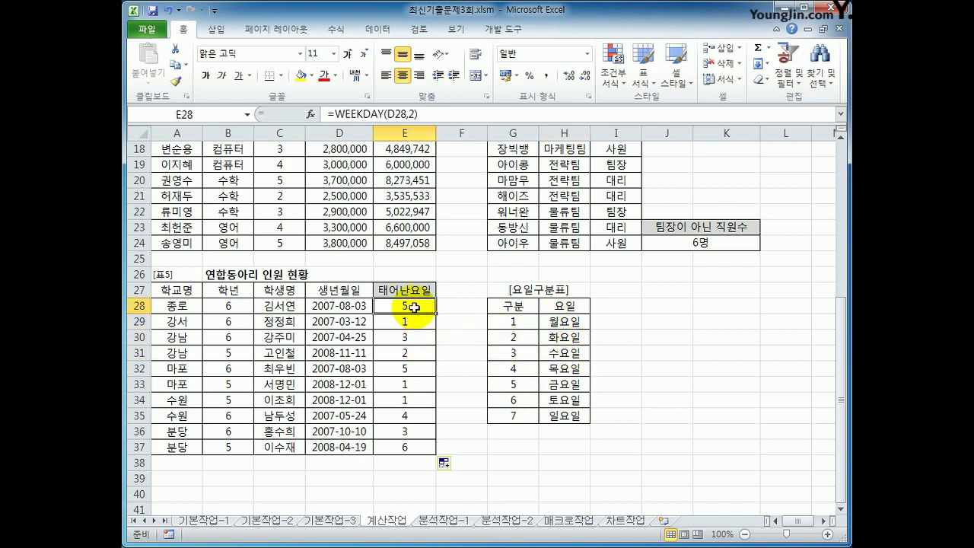
left_click(335, 113)
type("v")
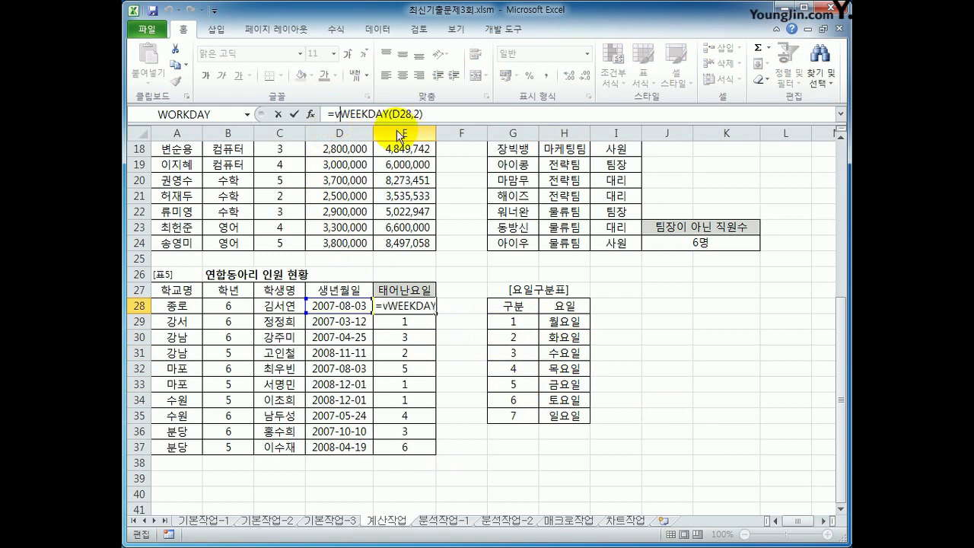
type("l")
key("Tab")
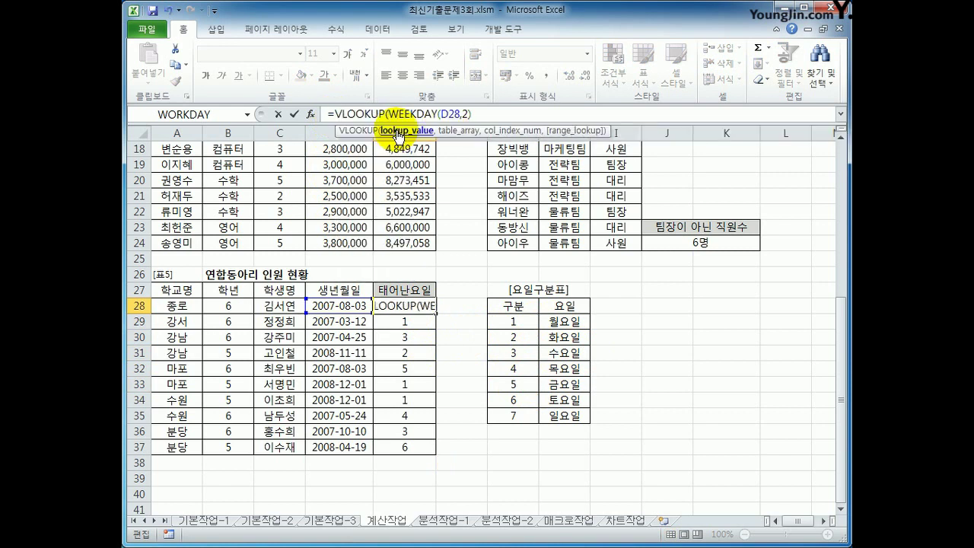
left_click(344, 113)
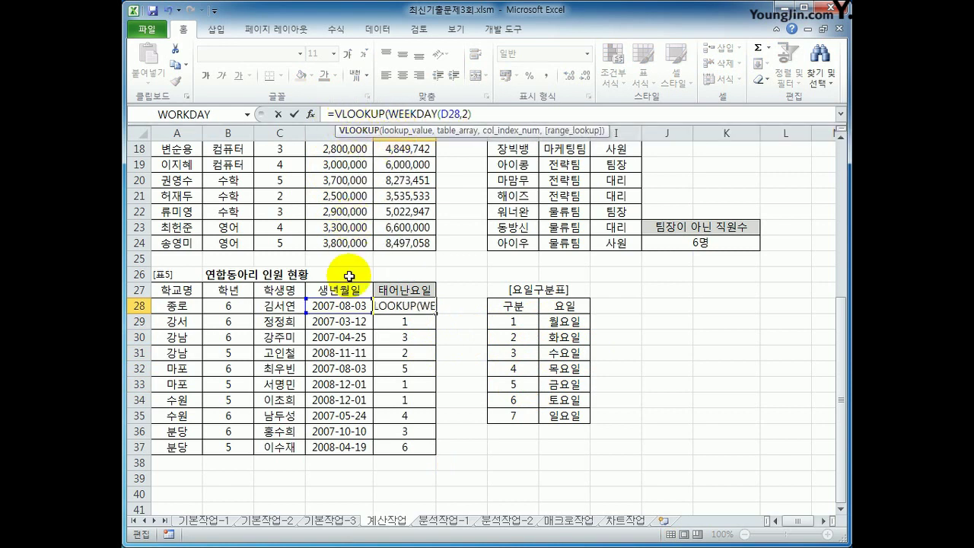
left_click(311, 114)
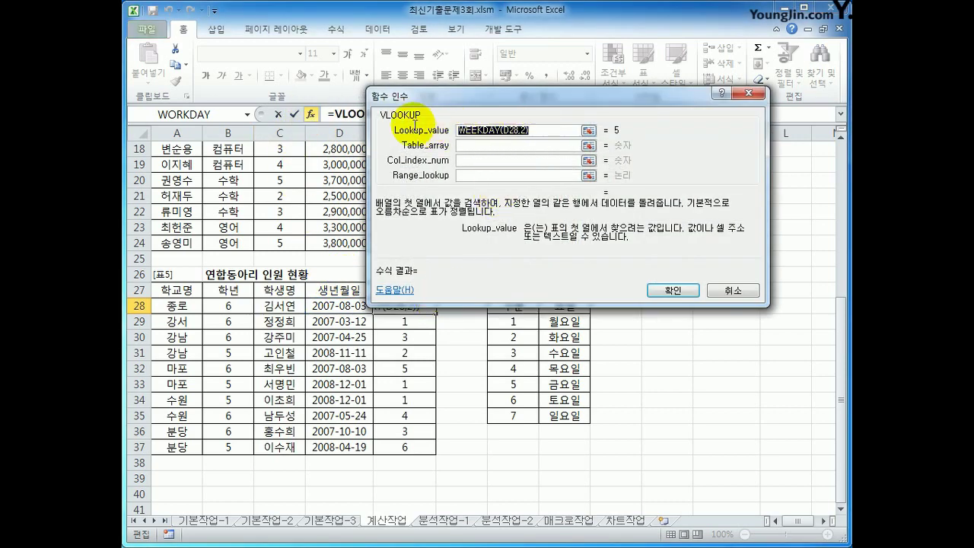
left_click_drag(518, 97, 517, 60)
- Set VLOOKUP's Table_array to the absolute range $G$29:$H$35 and its Col_index_num to 2
left_click(479, 108)
left_click_drag(513, 321, 559, 417)
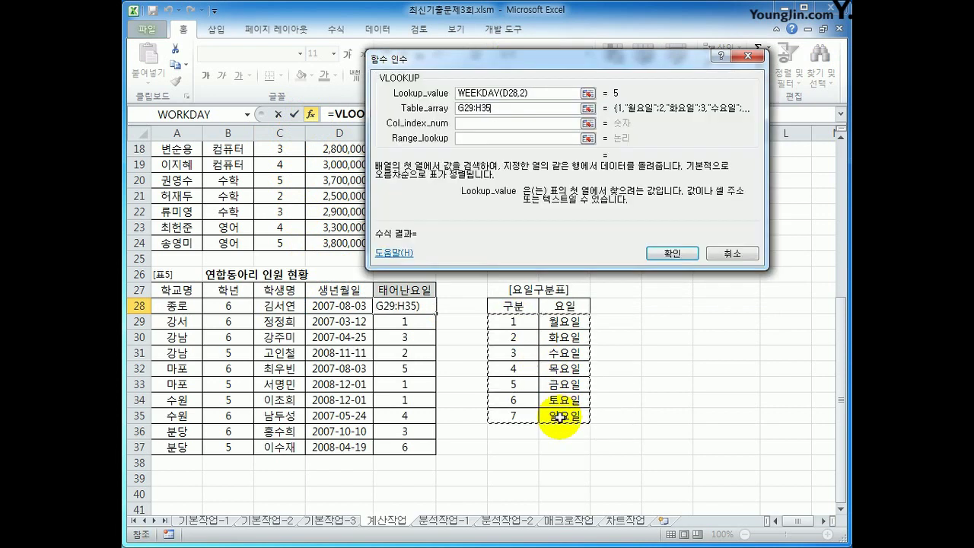
key("F4")
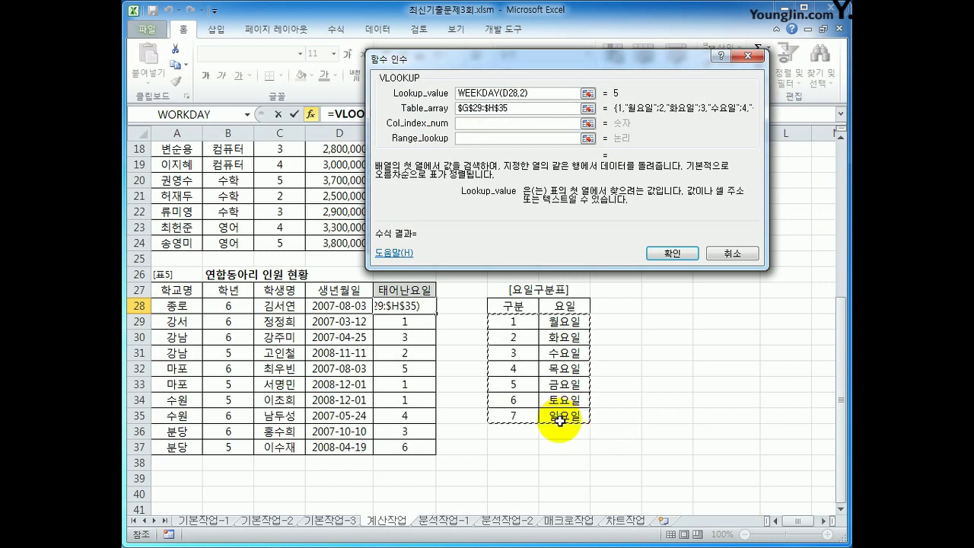
left_click(487, 124)
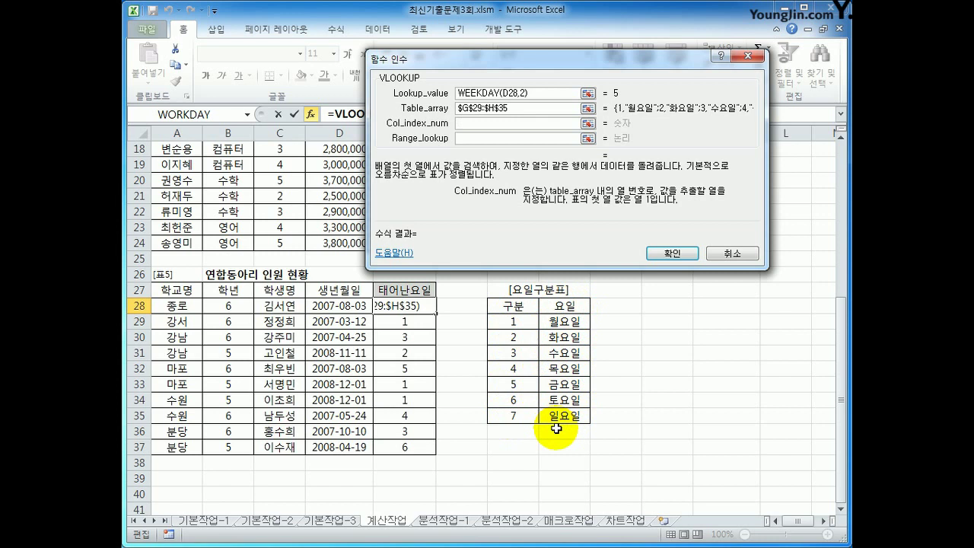
type("2")
- Set VLOOKUP's Range_lookup to 0 for an exact match, then commit the formula in E28 and fill it down through E37
left_click(464, 140)
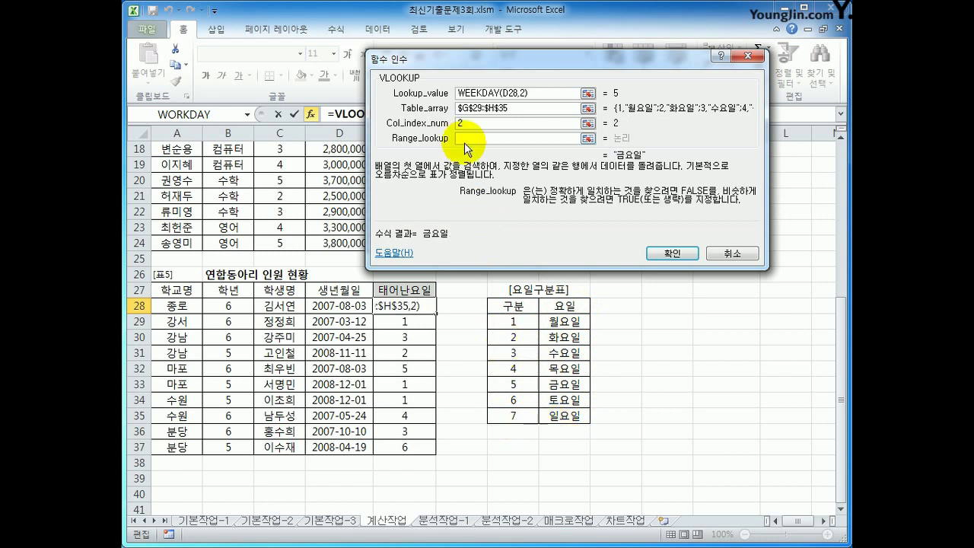
type("fals")
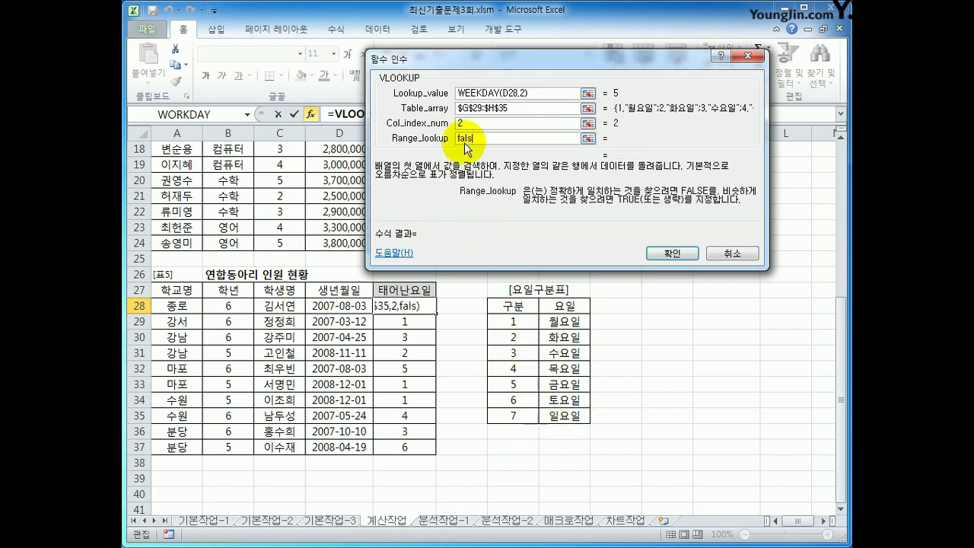
type("e")
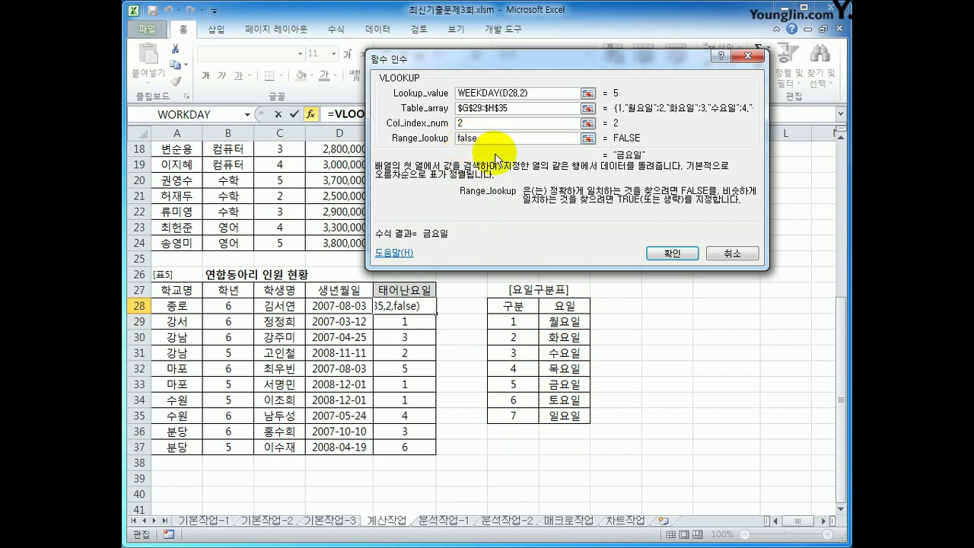
double_click(468, 137)
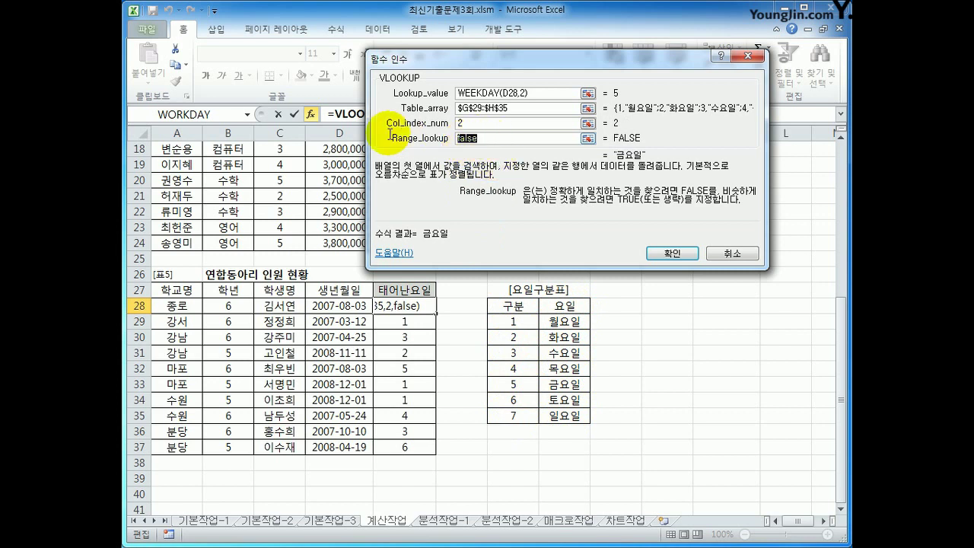
type("0")
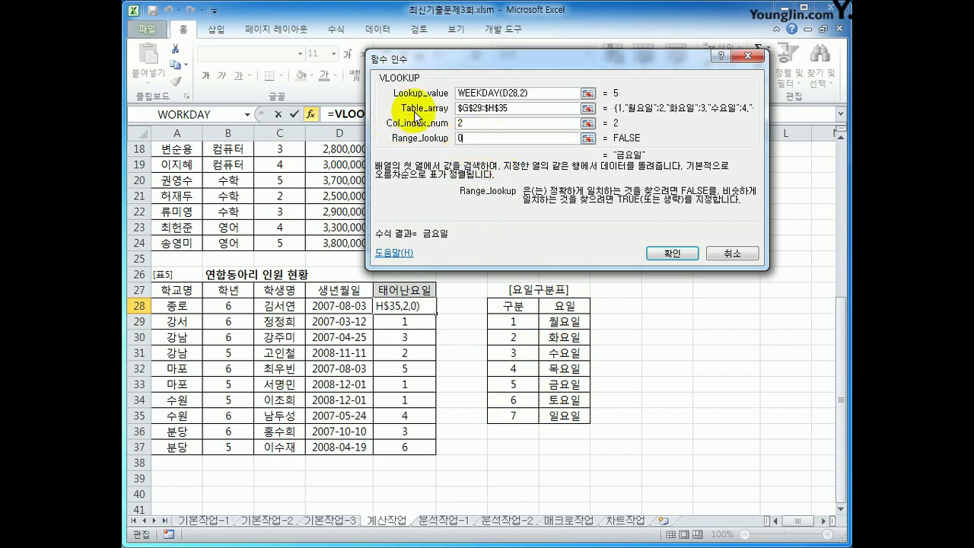
left_click(661, 256)
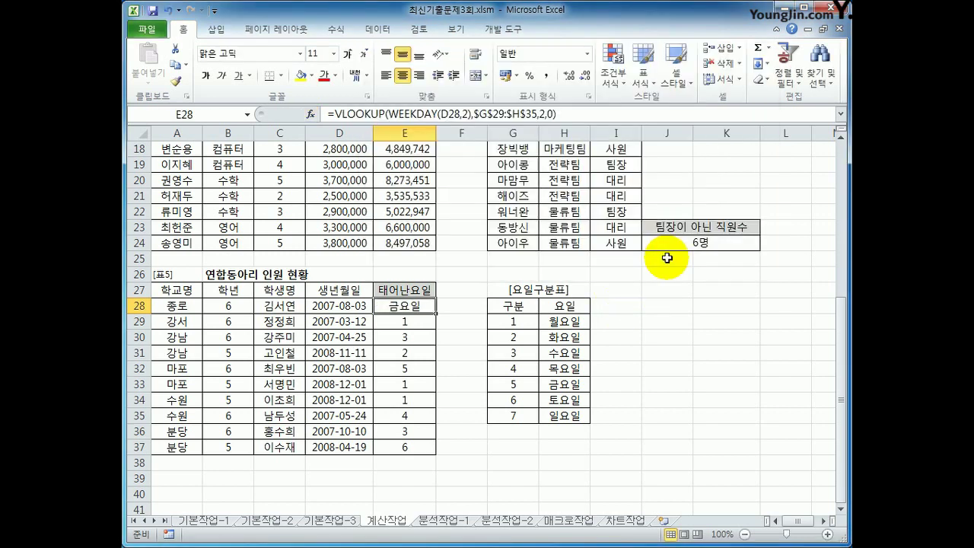
left_click_drag(435, 313, 428, 451)
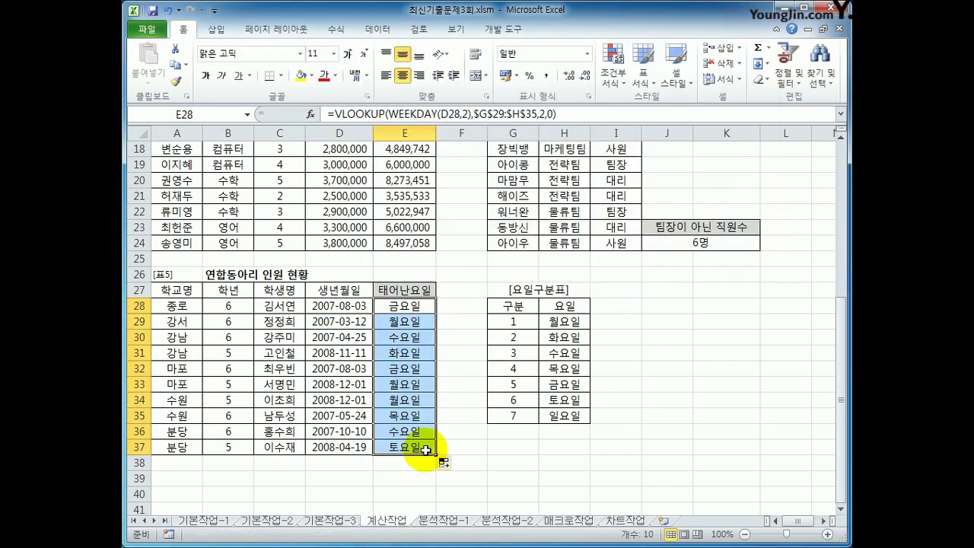
- Check the VLOOKUP formulas in E28 and E37 against the lookup range G29:H35 of the 요일구분표
left_click(417, 308)
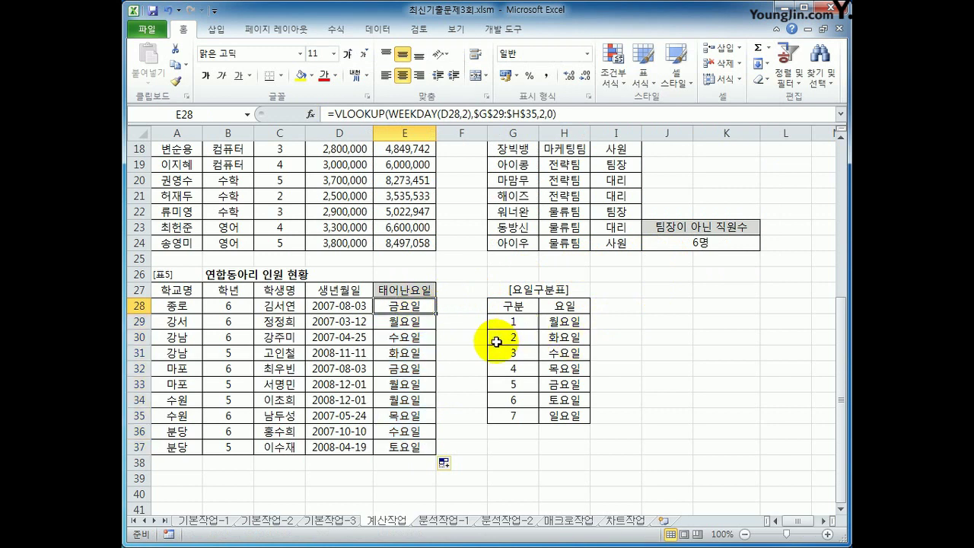
left_click_drag(518, 321, 555, 423)
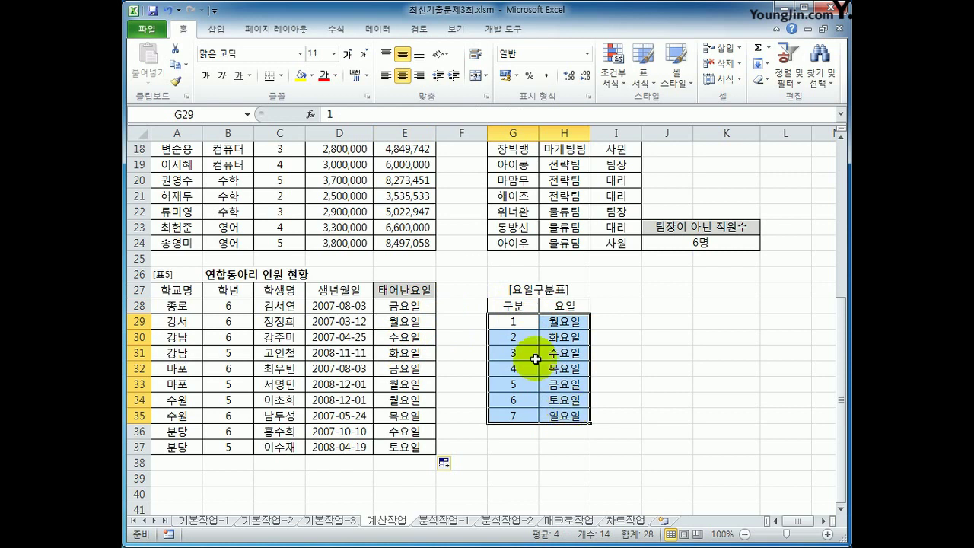
left_click(402, 448)
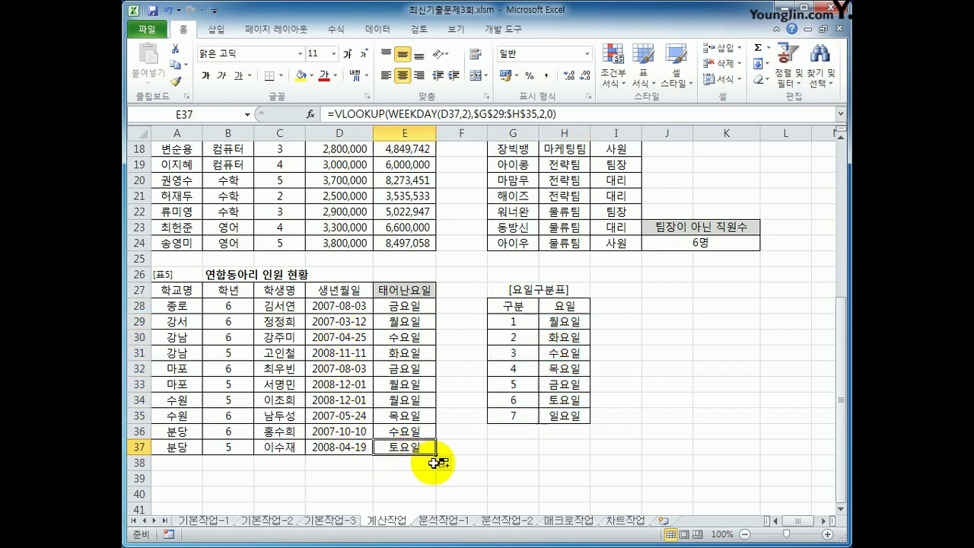
- On the 분석작업-1 sheet, sort the 인공지능 교육센터 등록 현황 table by 구분 in ascending order
left_click(443, 521)
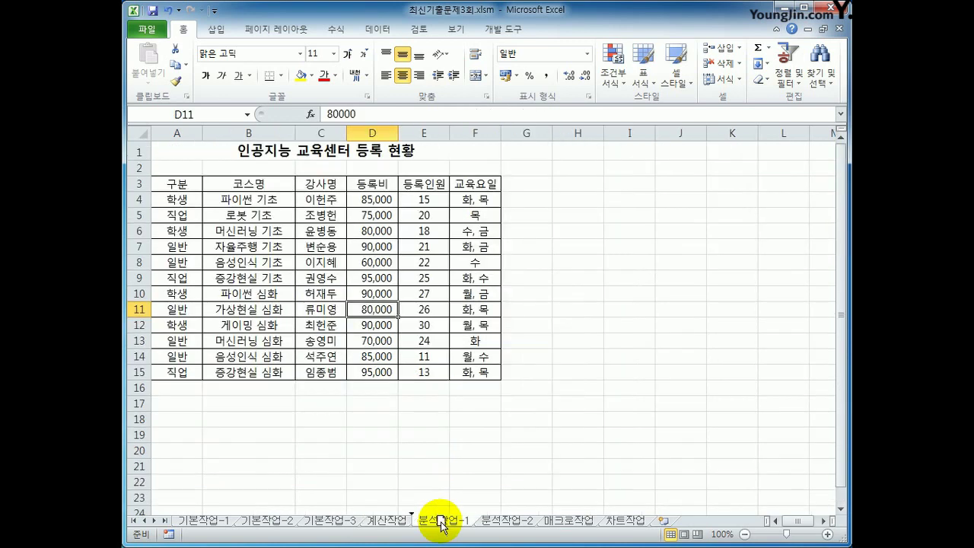
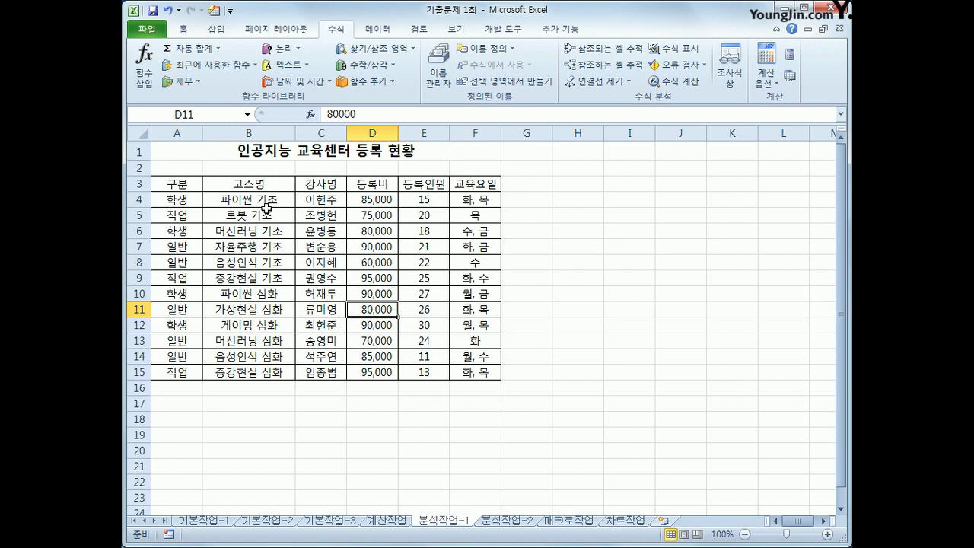
left_click(182, 183)
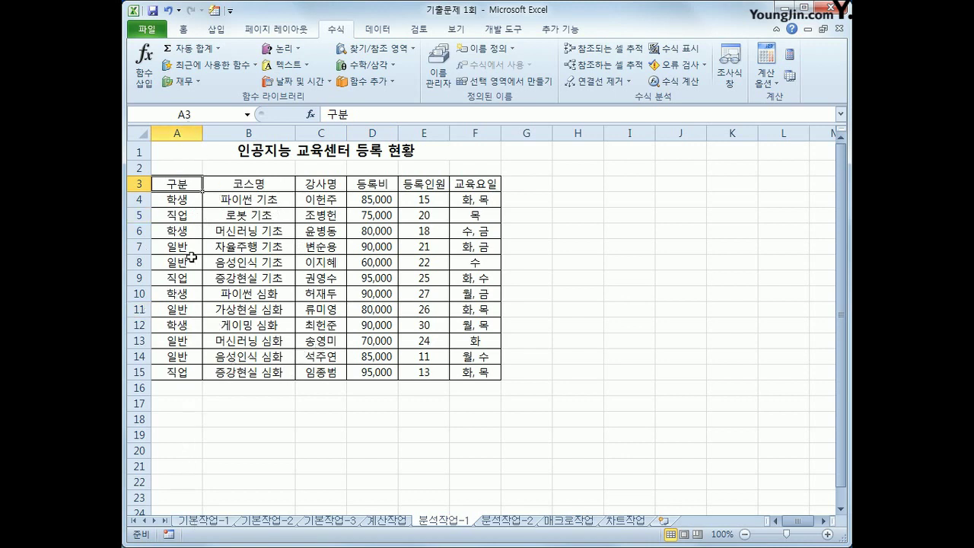
left_click(370, 30)
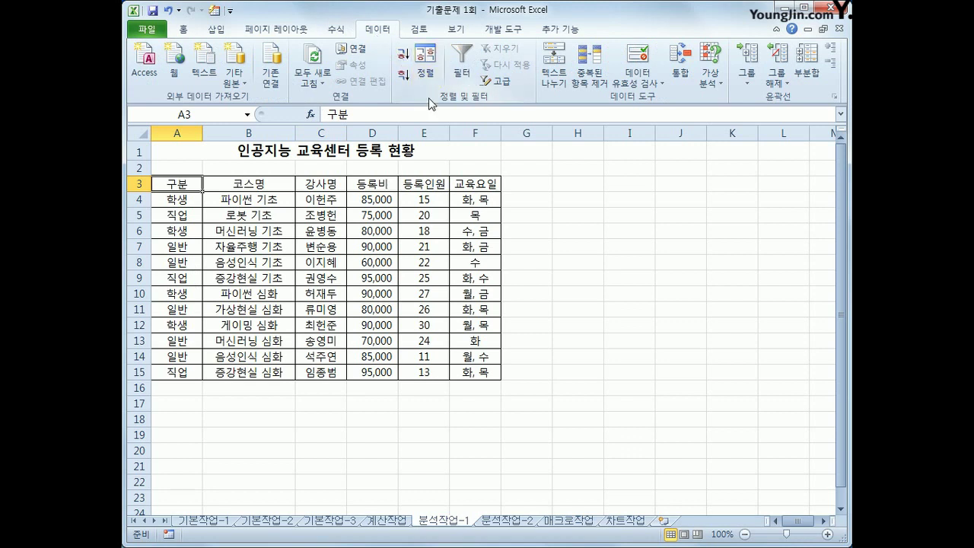
left_click(410, 60)
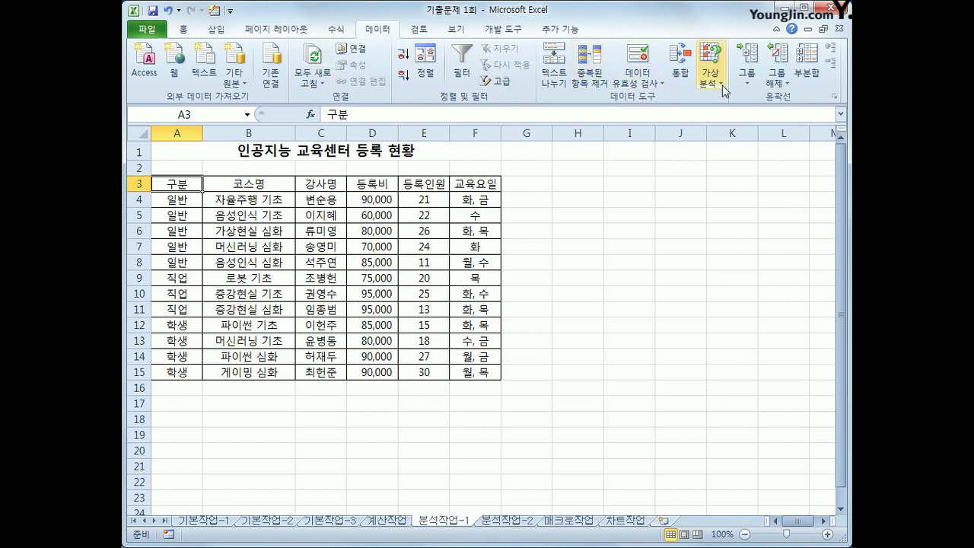
- Add a subtotal grouped by 구분 that uses 평균 on 등록비 only, with 교육요일 excluded
left_click(814, 65)
left_click_drag(709, 77, 633, 159)
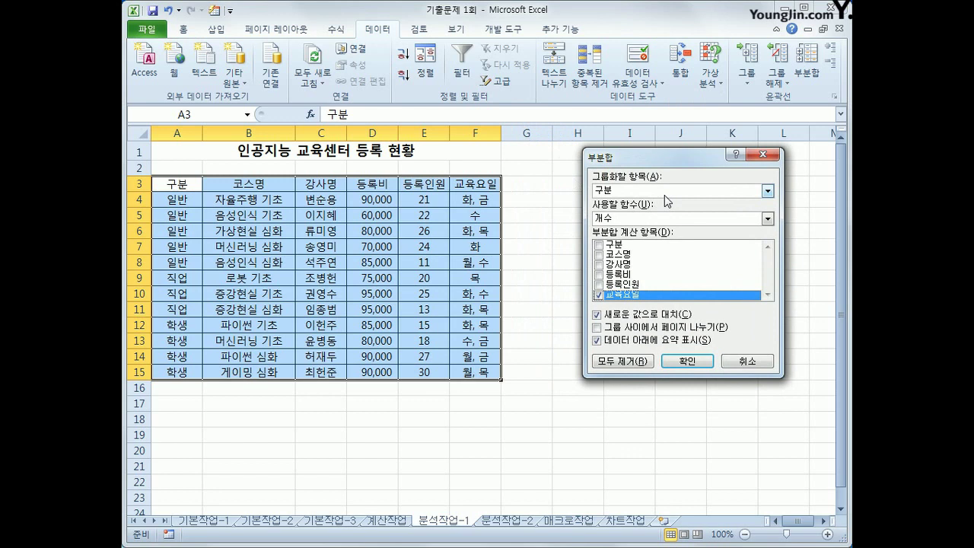
left_click(660, 215)
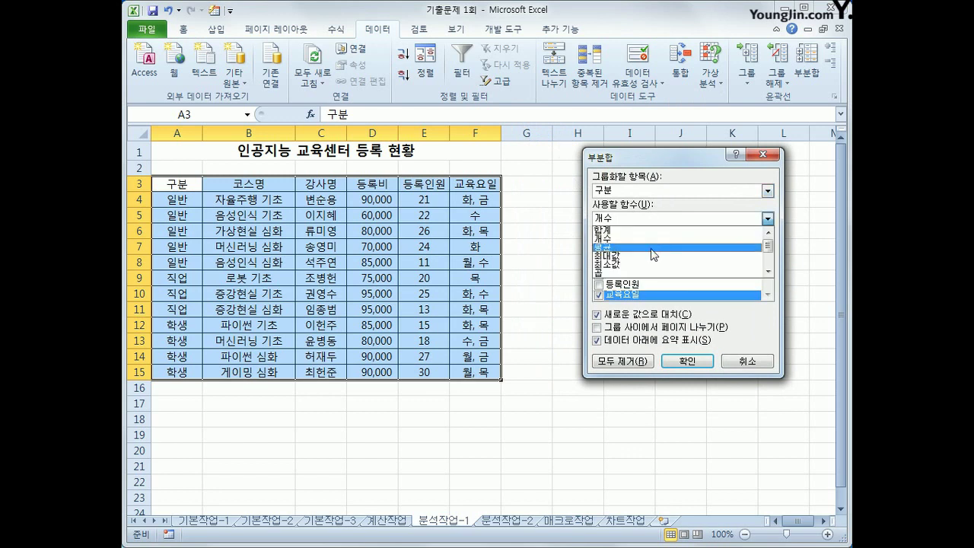
left_click(654, 247)
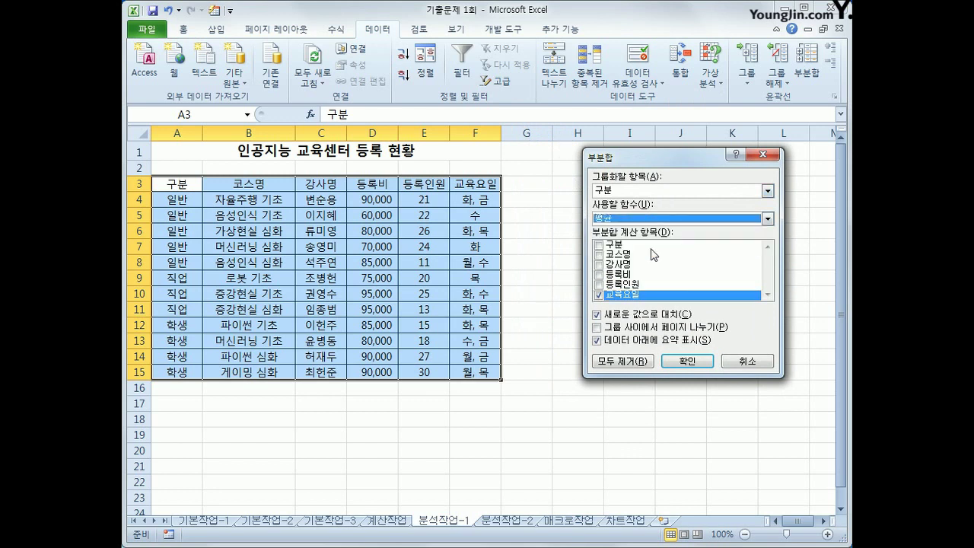
left_click(600, 297)
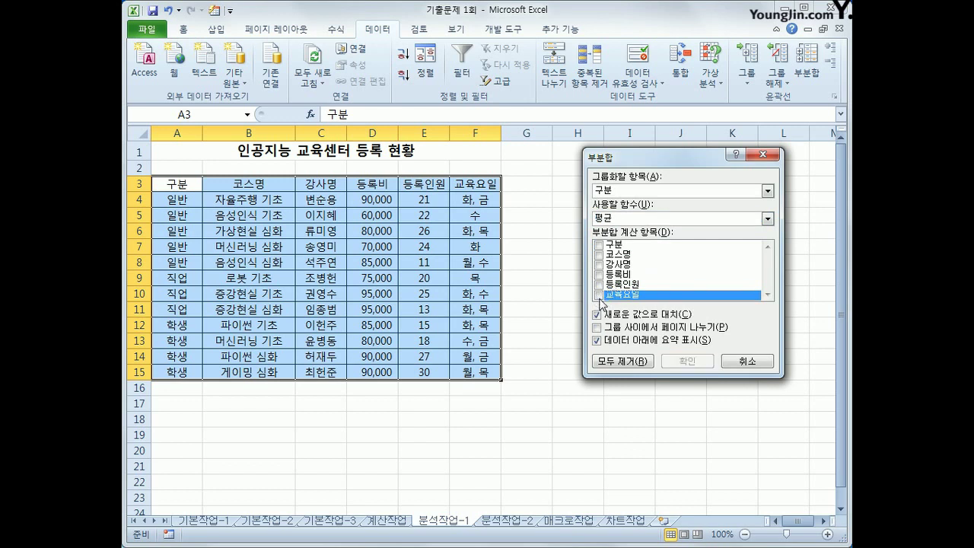
left_click(599, 275)
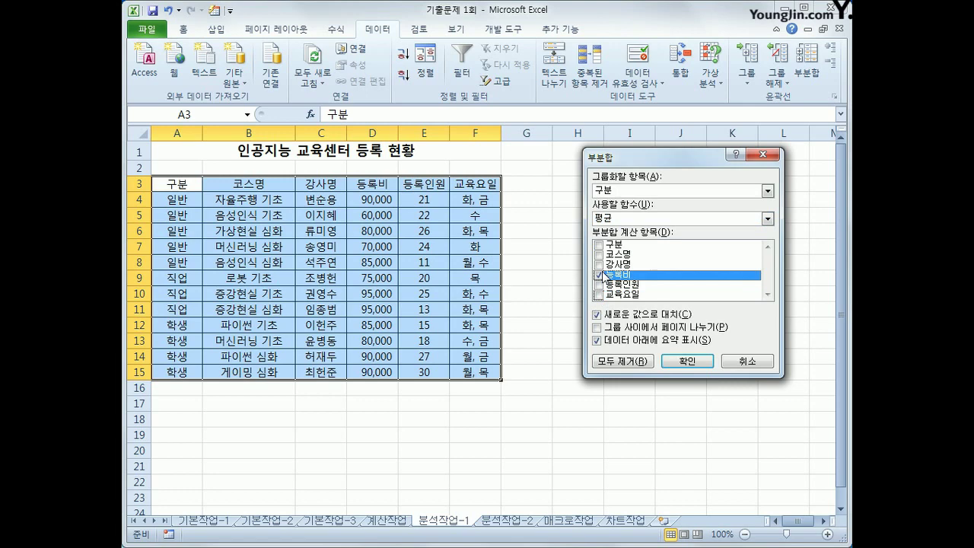
left_click(689, 362)
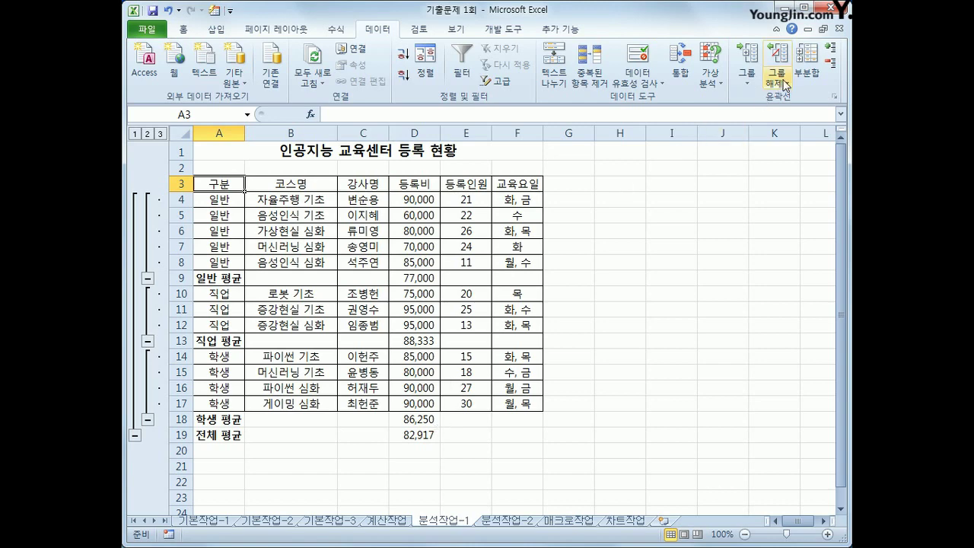
- Add a second subtotal by 구분 that uses 합계 on 등록인원 only, without replacing the existing subtotals
left_click(807, 68)
left_click(667, 218)
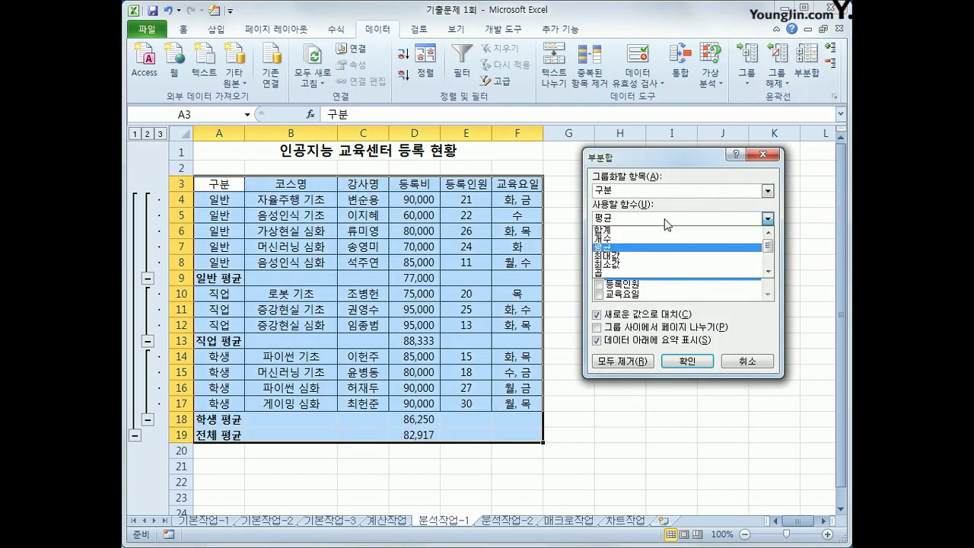
left_click(655, 231)
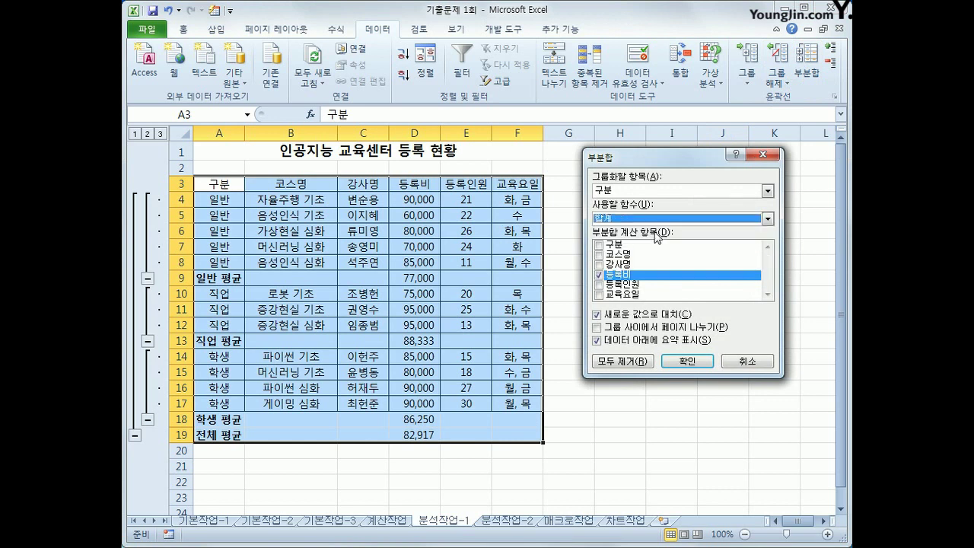
left_click(599, 275)
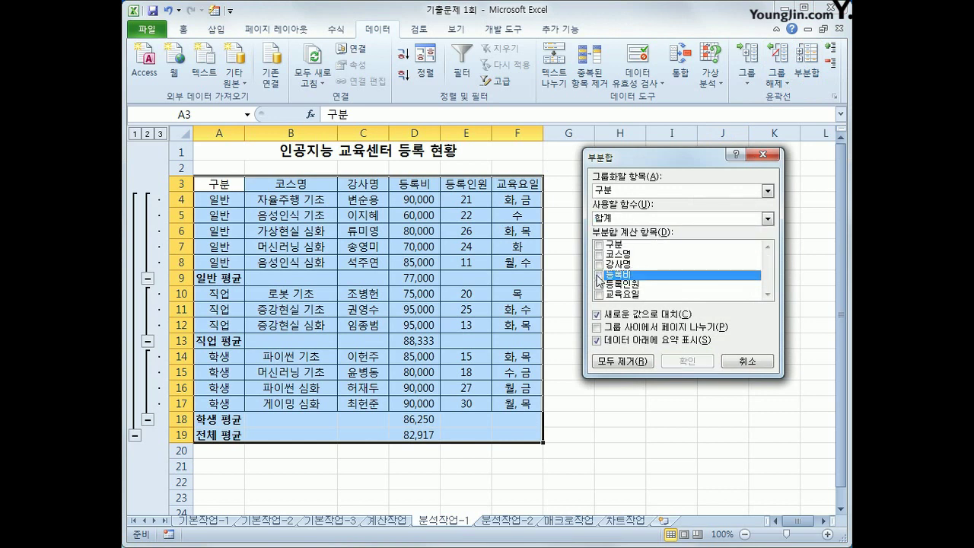
left_click(600, 286)
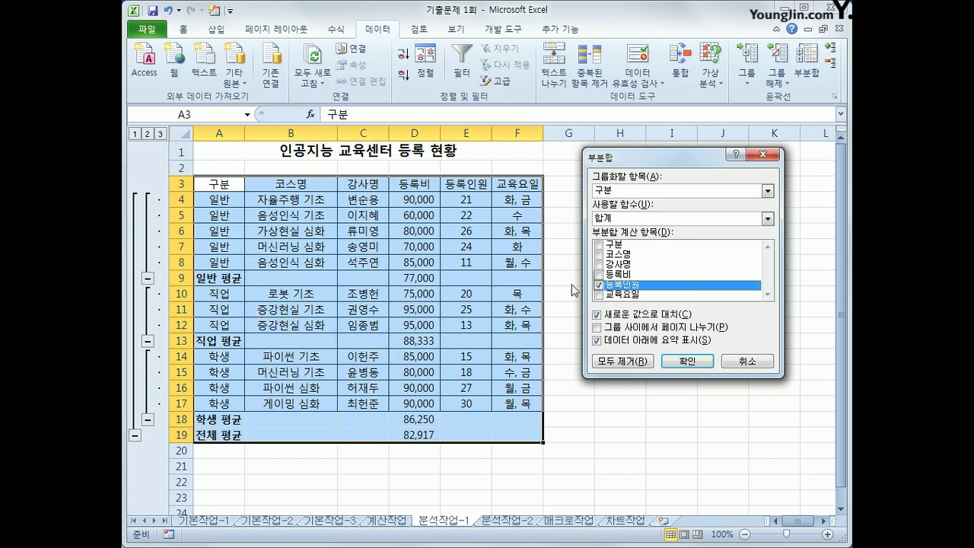
left_click(629, 319)
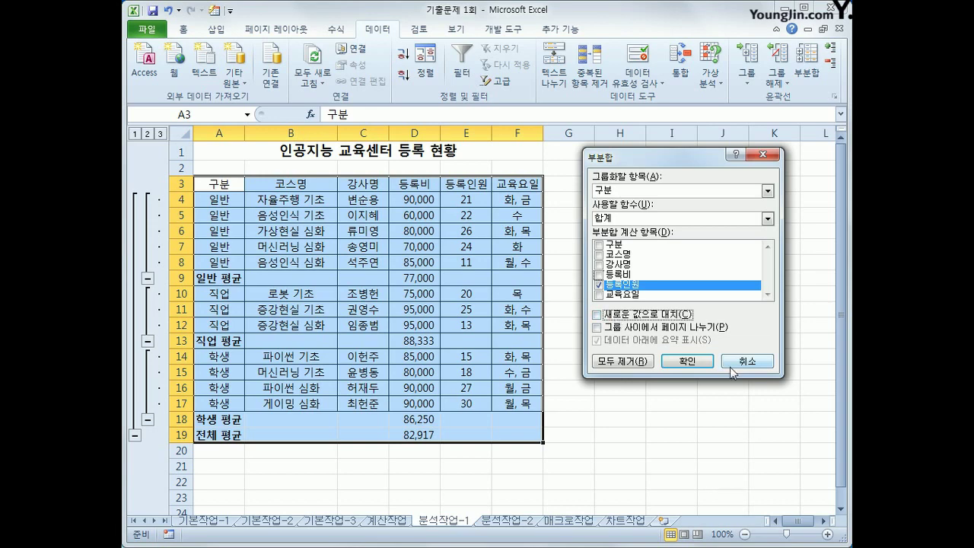
left_click(709, 361)
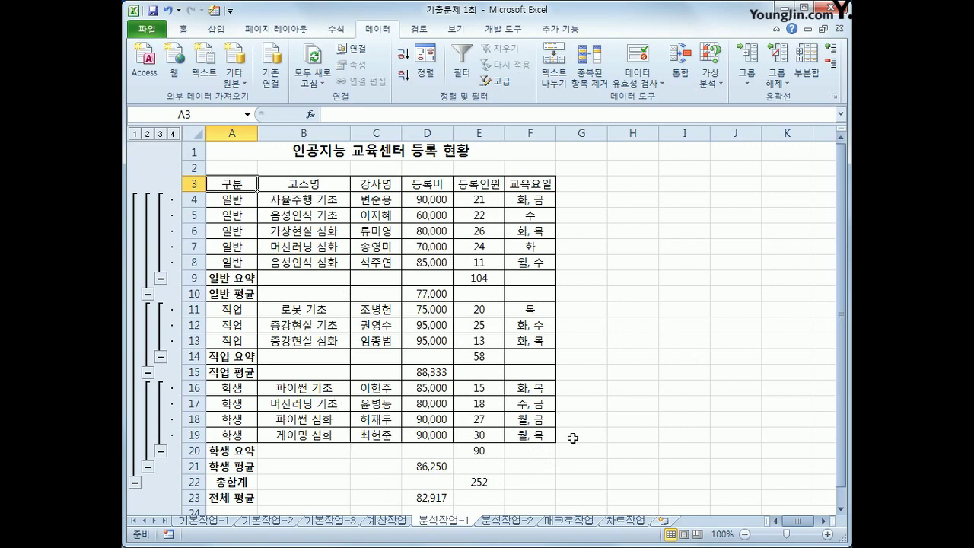
- On the 분석작업-2 sheet, use Goal Seek to bring E4 to 90000000 by changing D4, and keep the solution
left_click(510, 521)
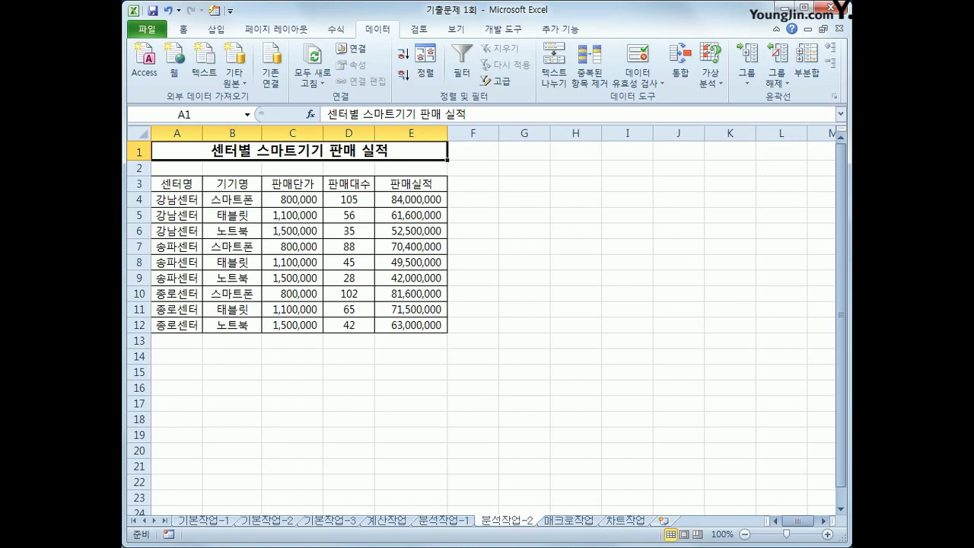
left_click(414, 201)
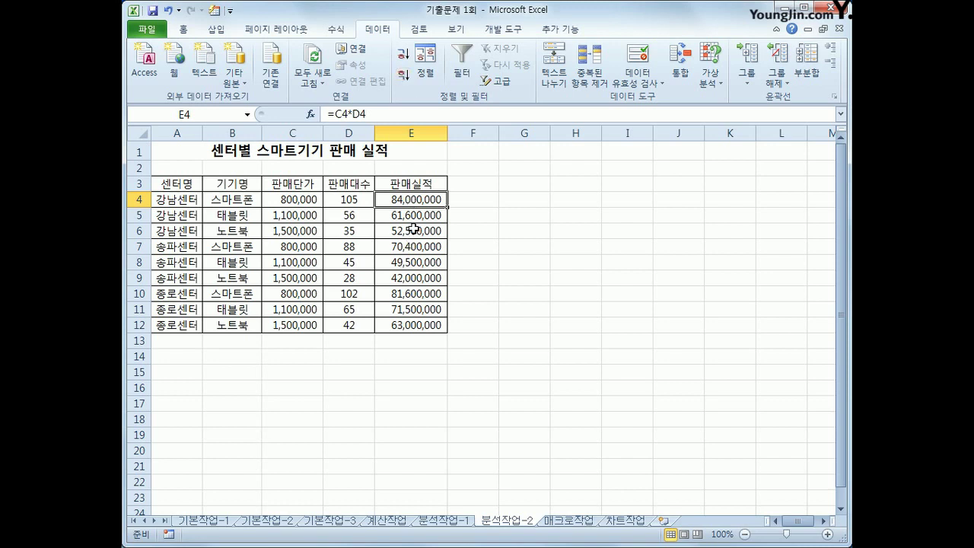
left_click(709, 83)
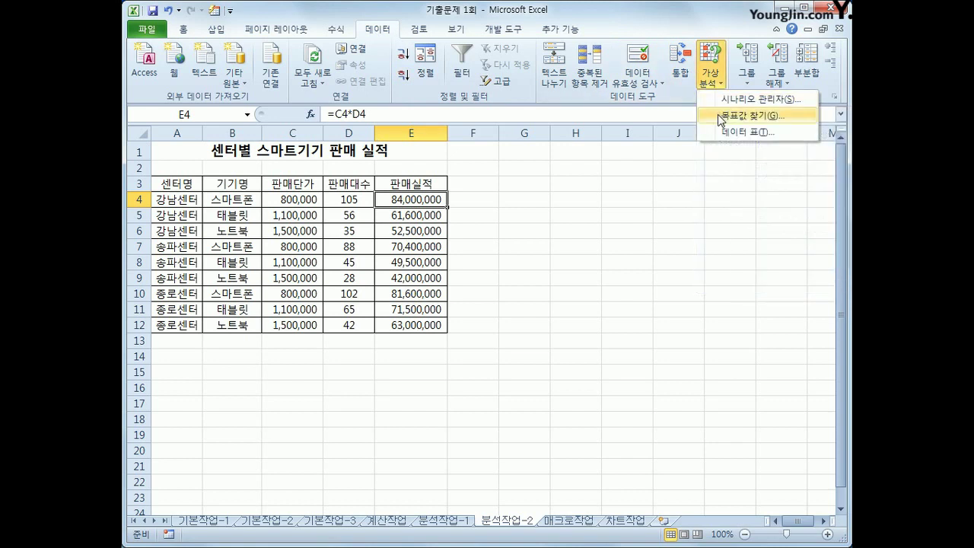
left_click(717, 115)
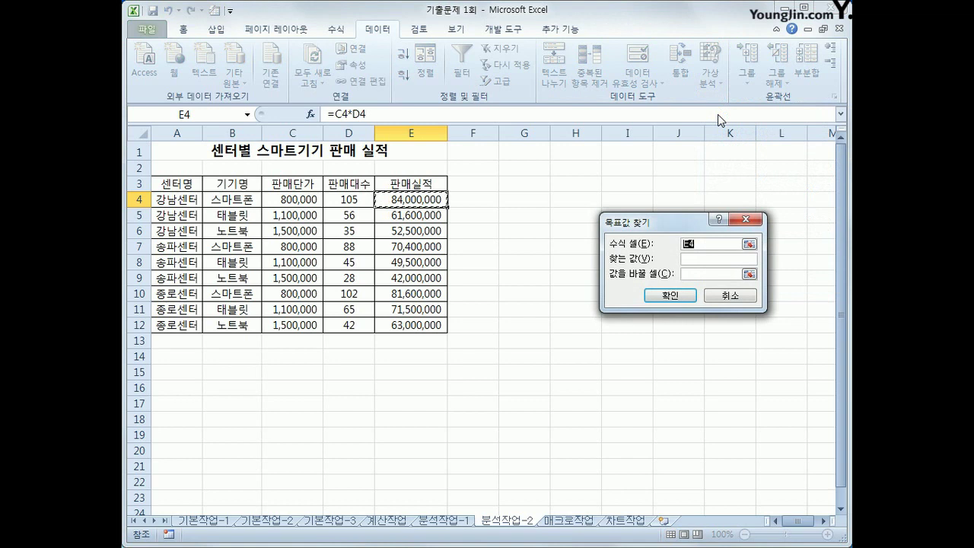
left_click(693, 259)
type("90000000")
left_click(719, 274)
left_click(344, 198)
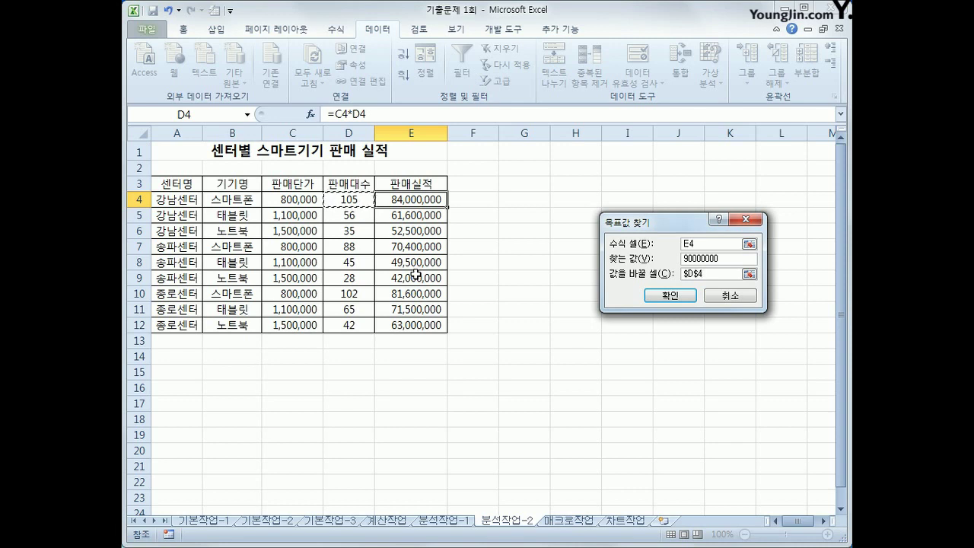
left_click(646, 295)
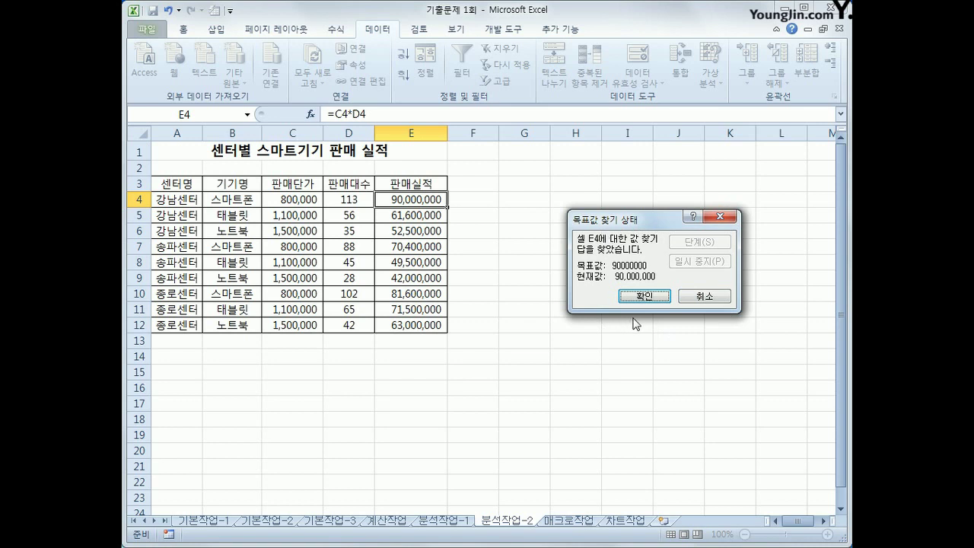
left_click(643, 297)
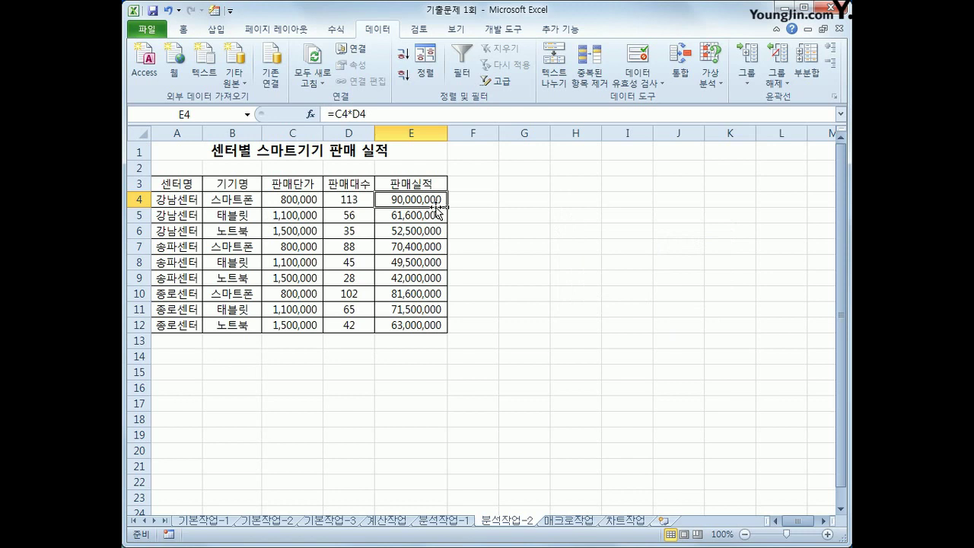
- On the 매크로작업 sheet, start recording a macro named 합계 from an empty cell outside the table
left_click(570, 521)
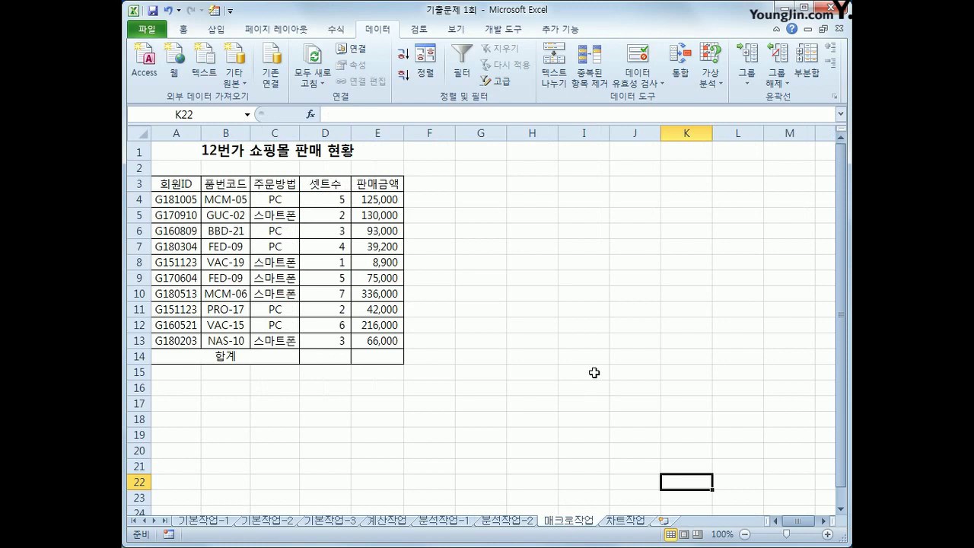
left_click(317, 358)
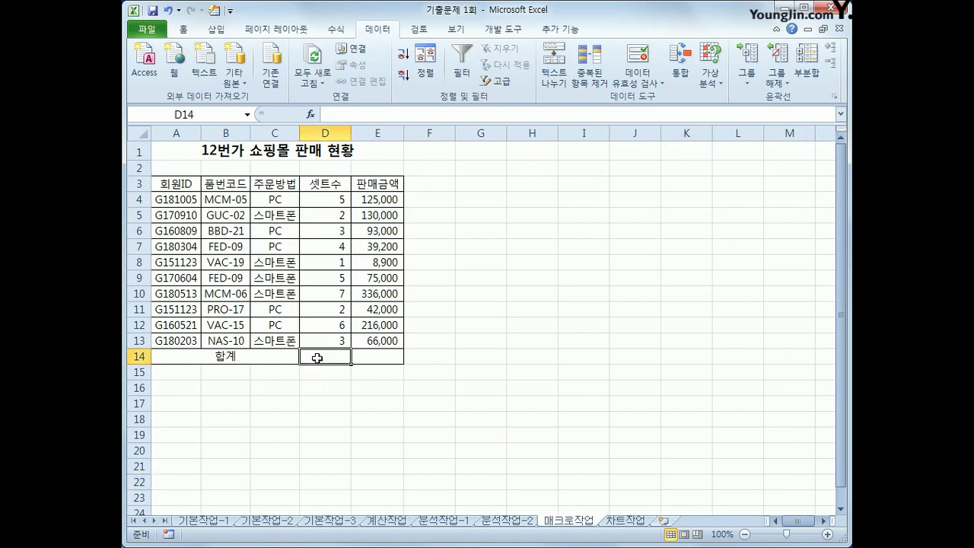
left_click(613, 263)
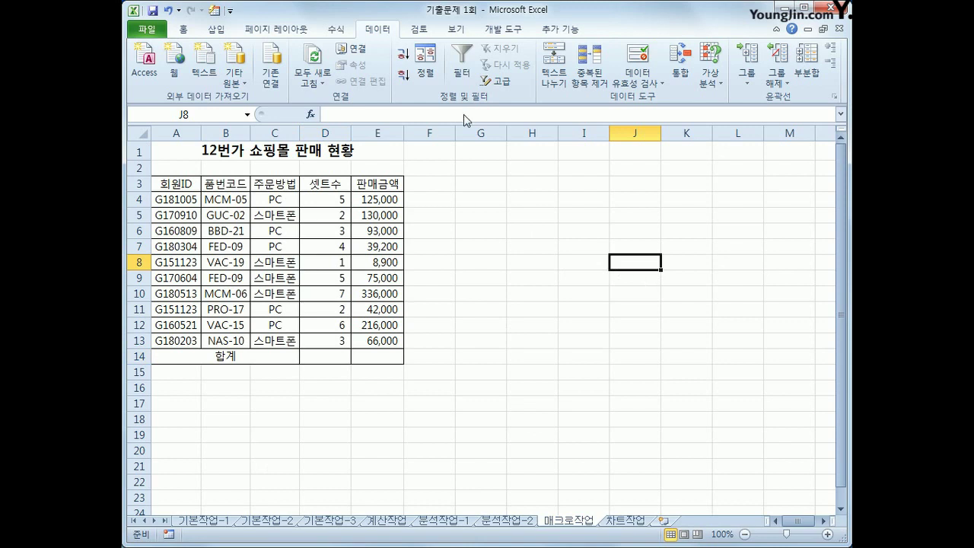
left_click(488, 32)
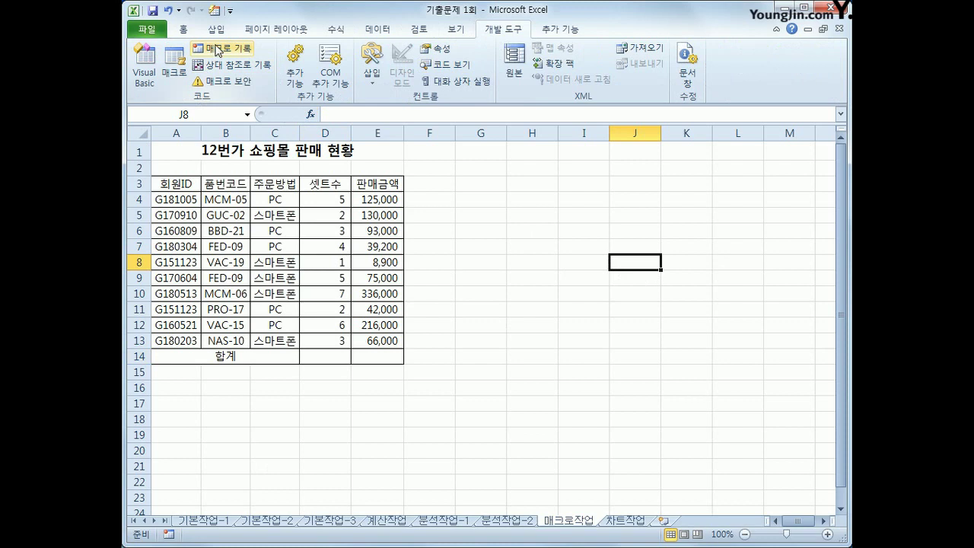
left_click(218, 50)
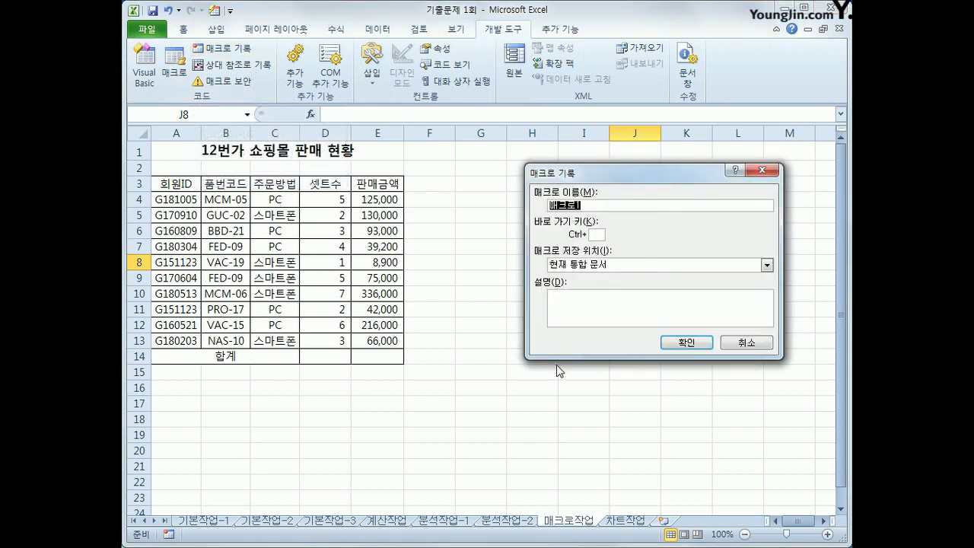
type("합계")
left_click(697, 343)
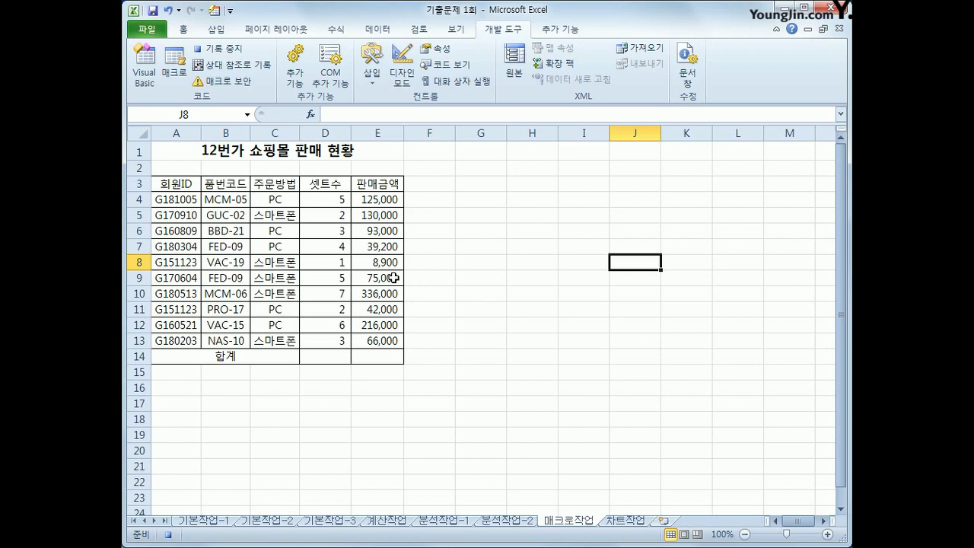
- Fill the 합계 row's D14:E14 with AutoSum totals of the 셋트수 and 판매금액 columns from row 4 down
left_click(328, 199)
left_click_drag(328, 200, 369, 355)
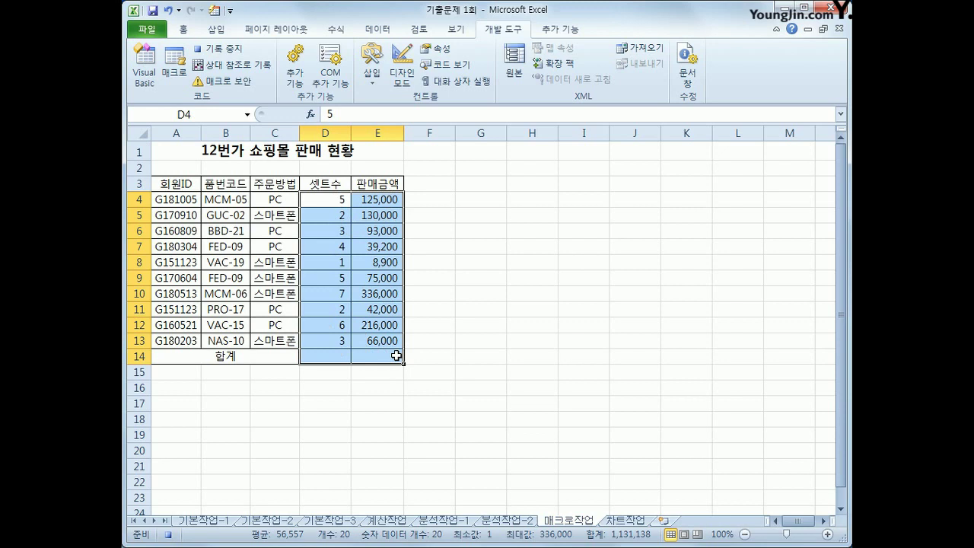
left_click(326, 31)
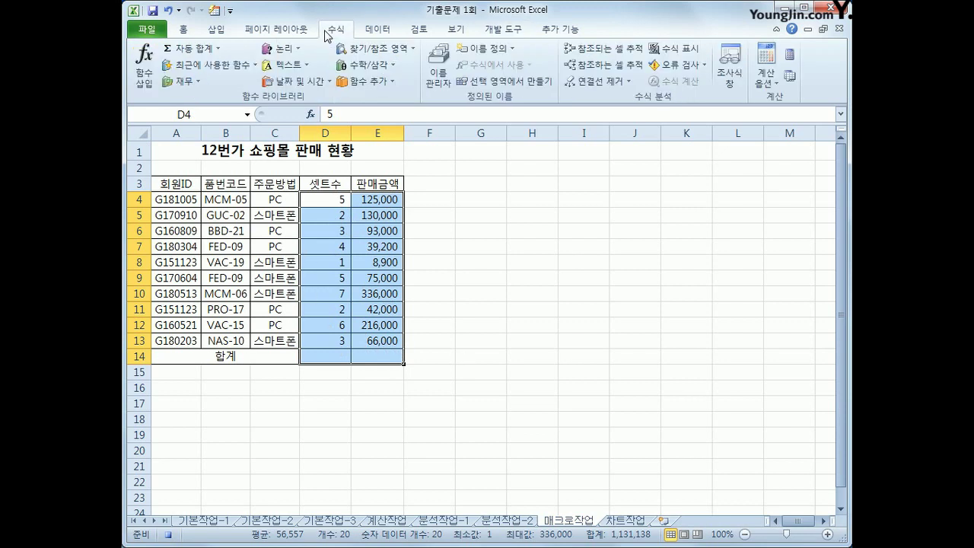
left_click(203, 52)
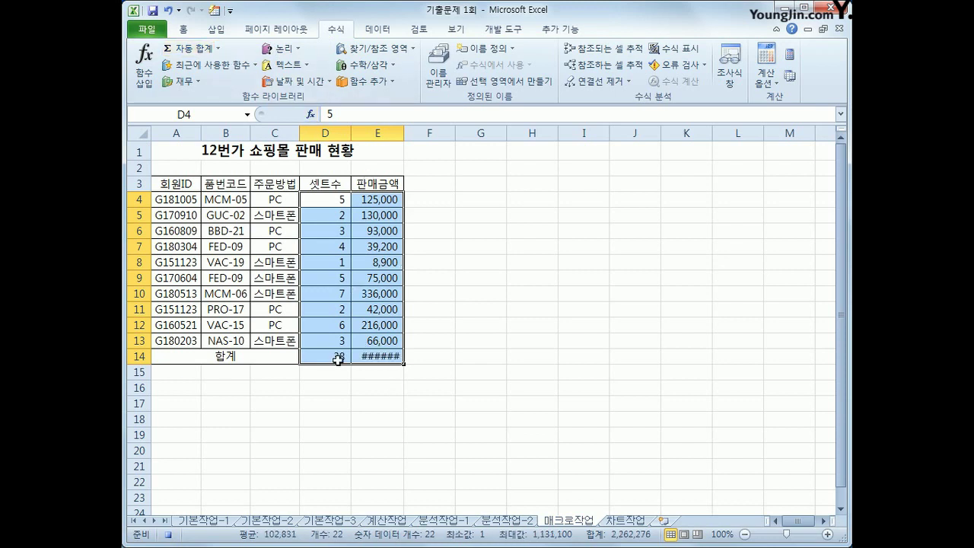
- Auto-fit the width of column E to its contents and stop recording the 합계 macro
left_click(374, 359)
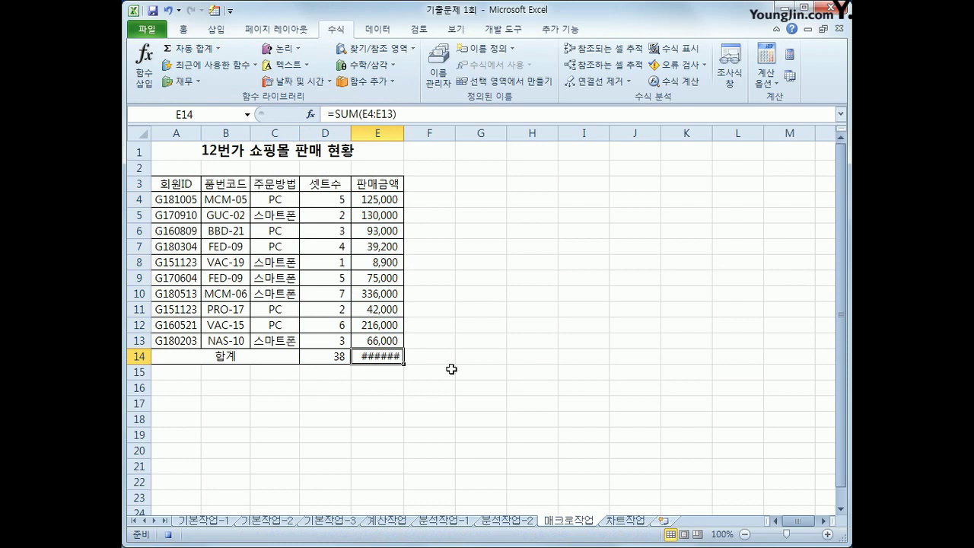
double_click(405, 134)
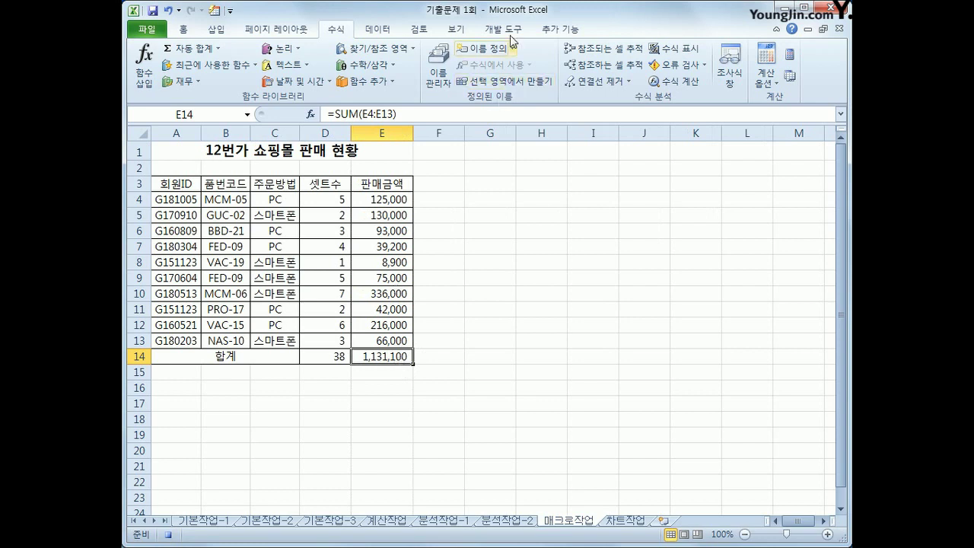
left_click(506, 29)
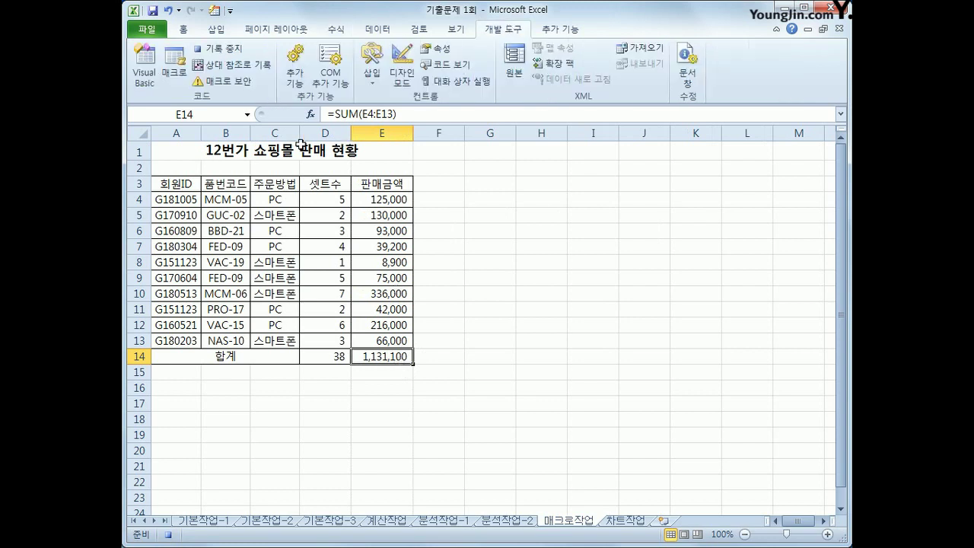
left_click(215, 48)
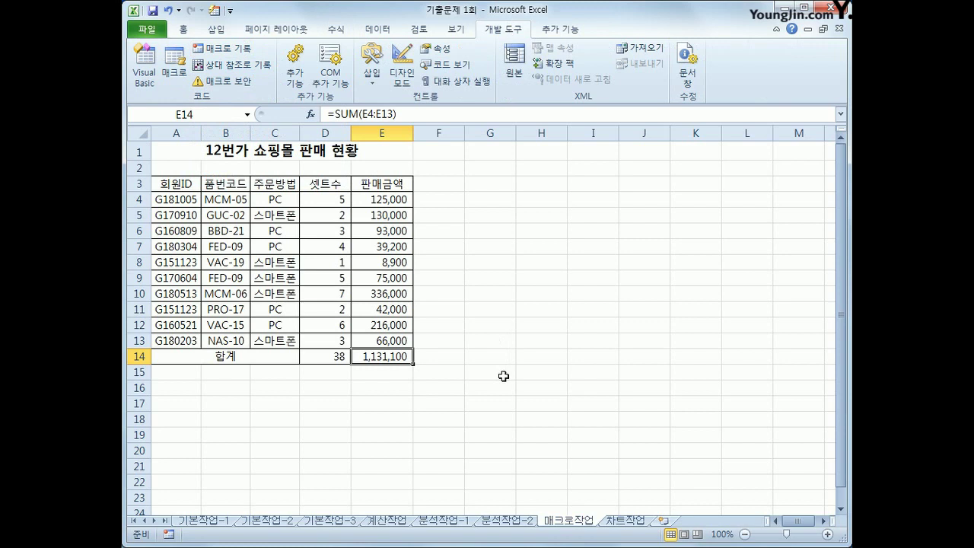
left_click(503, 376)
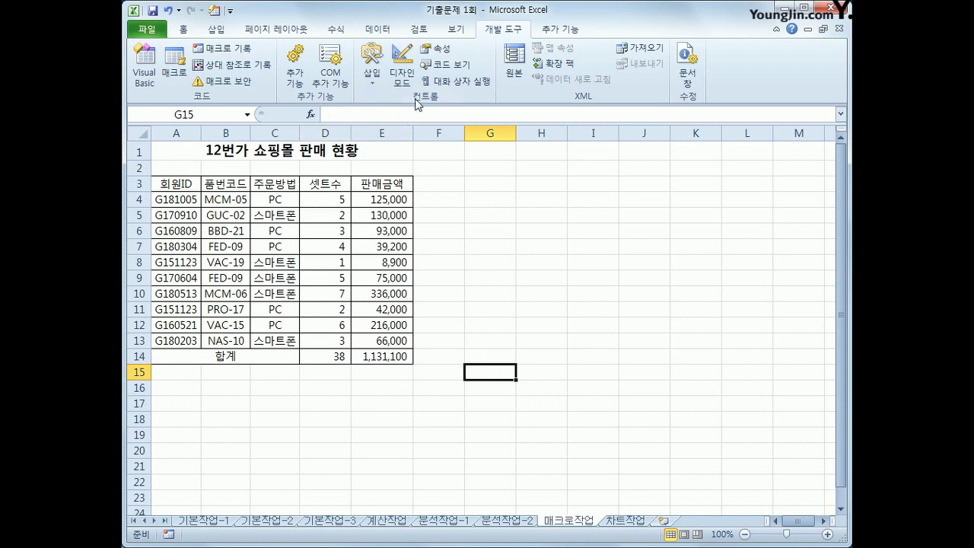
- Draw a form-control button over G3:H5 that runs the 합계 macro and caption it 합계
left_click(372, 72)
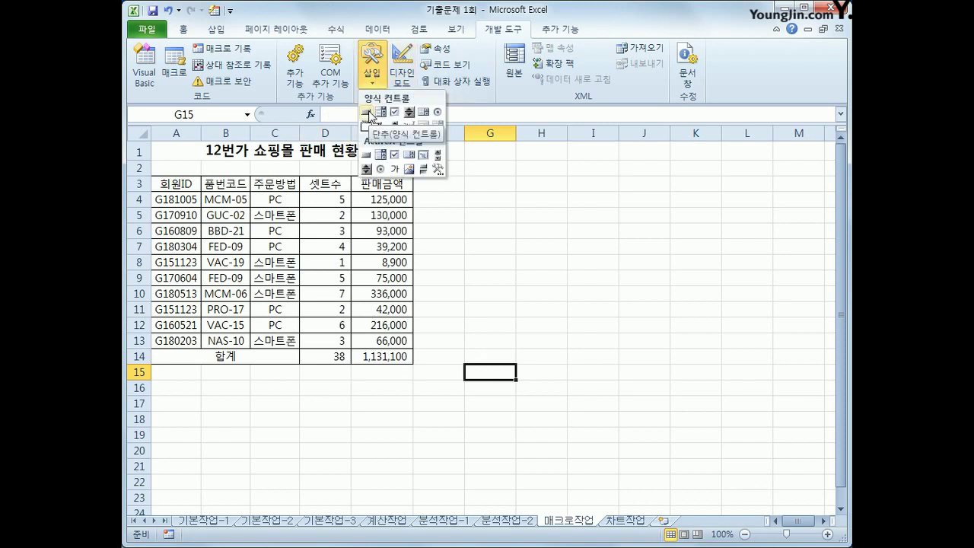
left_click(368, 113)
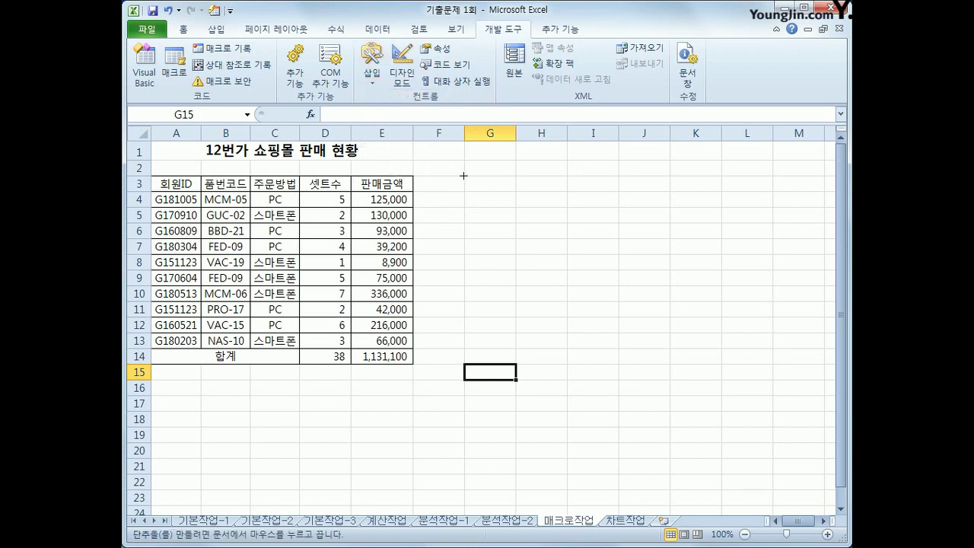
mouse_move(465, 176)
left_mouse_down()
mouse_move(543, 193)
mouse_move(547, 221)
left_mouse_up()
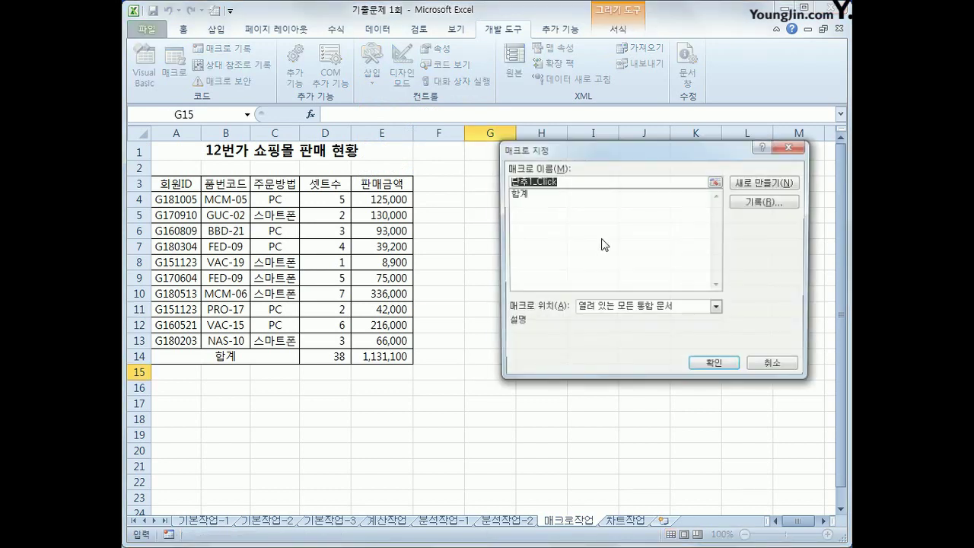
left_click_drag(605, 151, 561, 254)
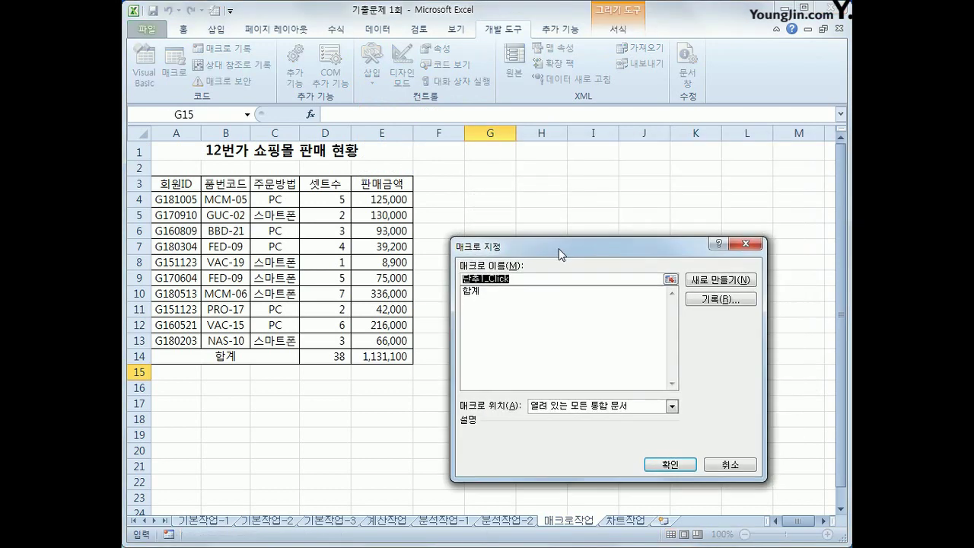
left_click(507, 295)
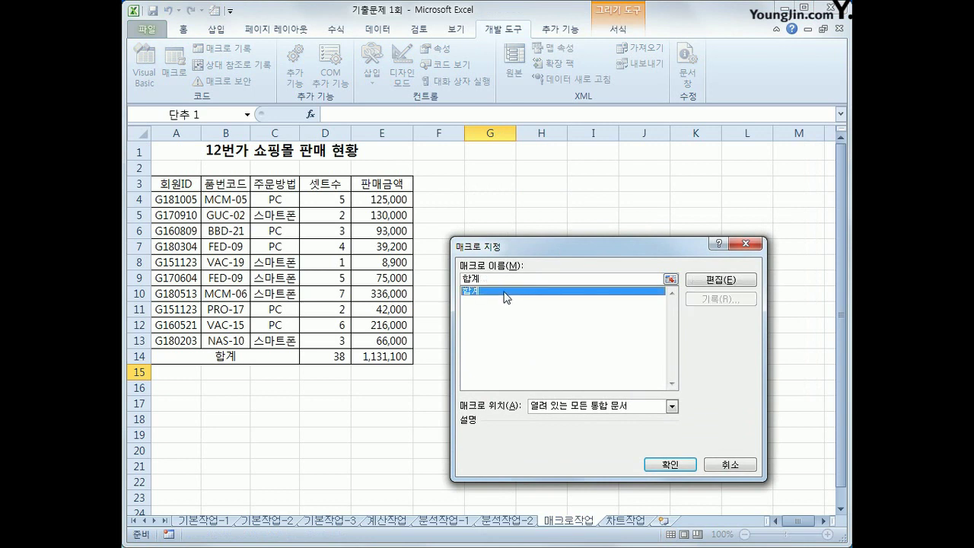
left_click(664, 463)
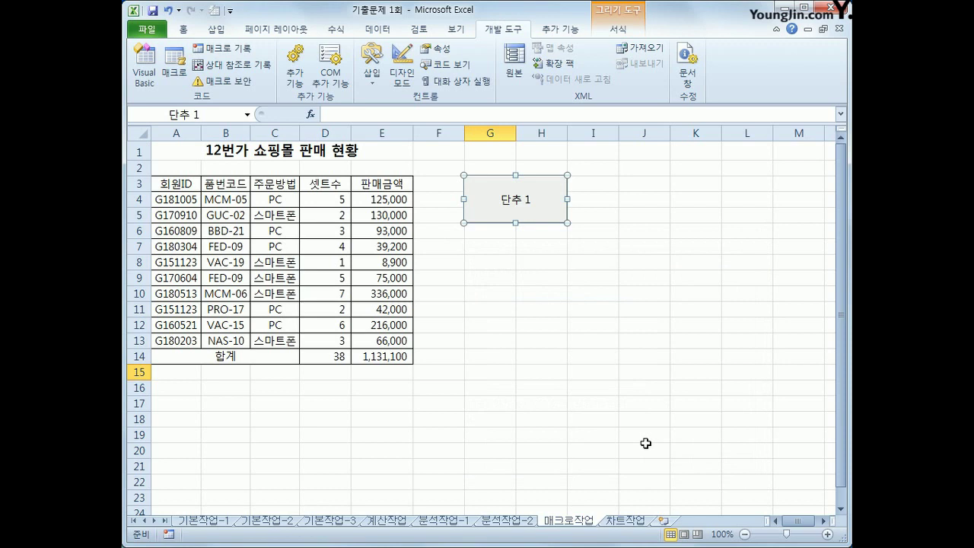
type("합계")
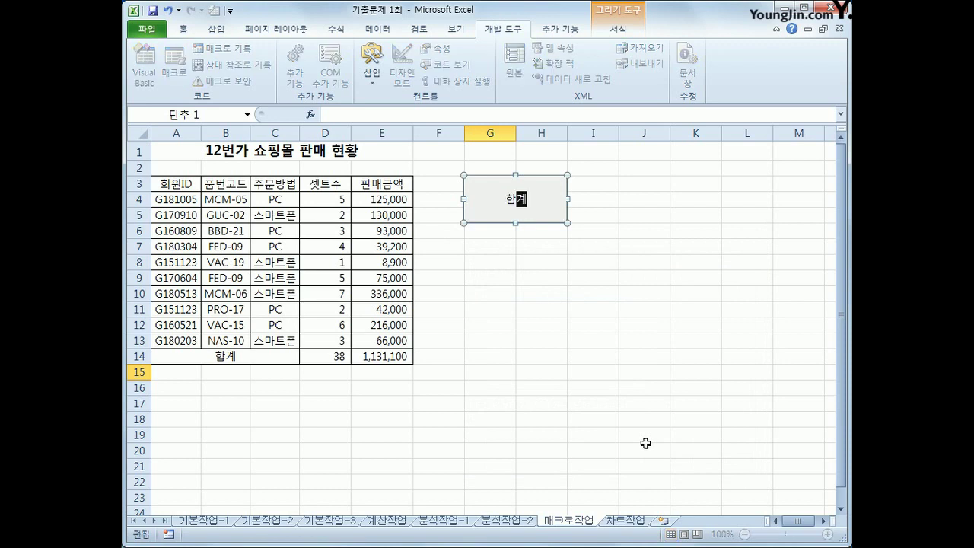
left_click(646, 445)
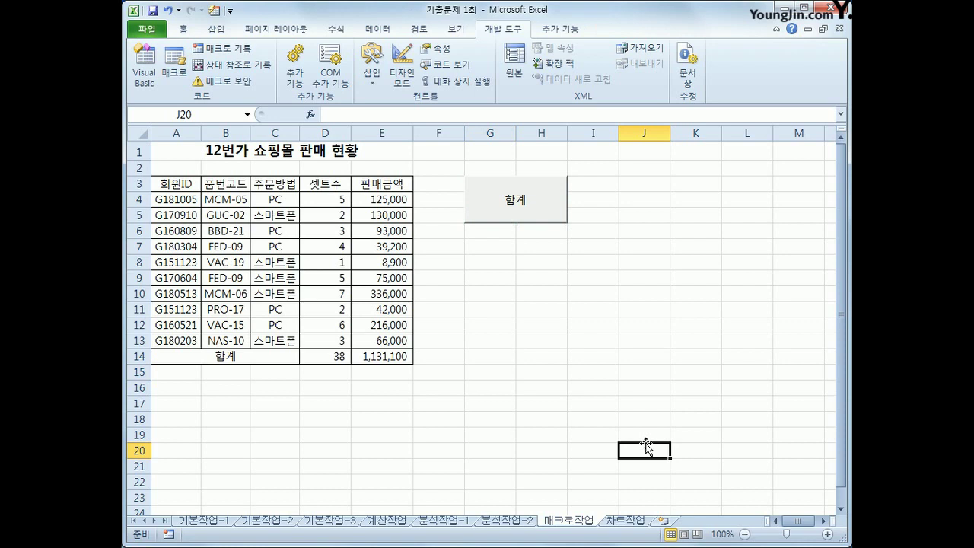
- Start recording a macro named 서식 from an empty cell outside the table, stored in the current workbook
left_click(605, 368)
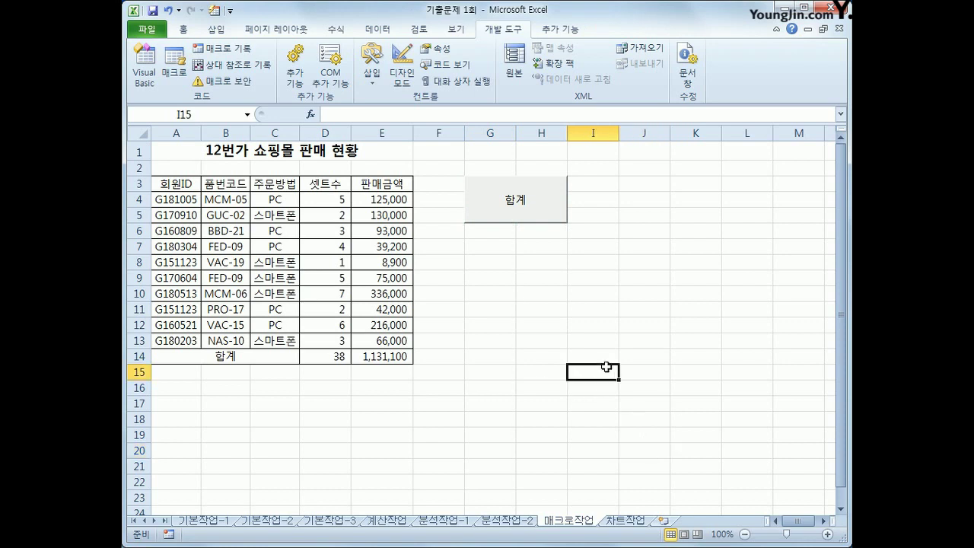
left_click(232, 55)
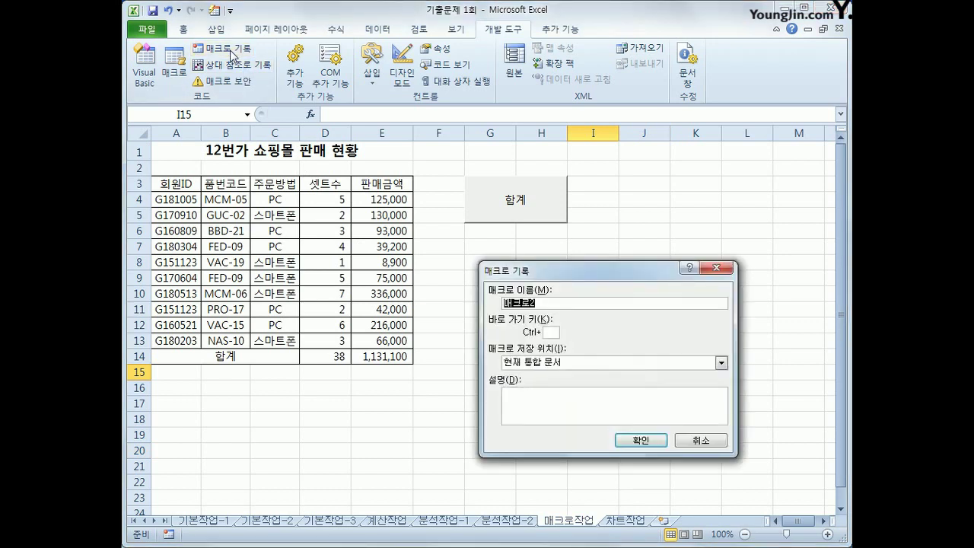
type("서식")
left_click(631, 438)
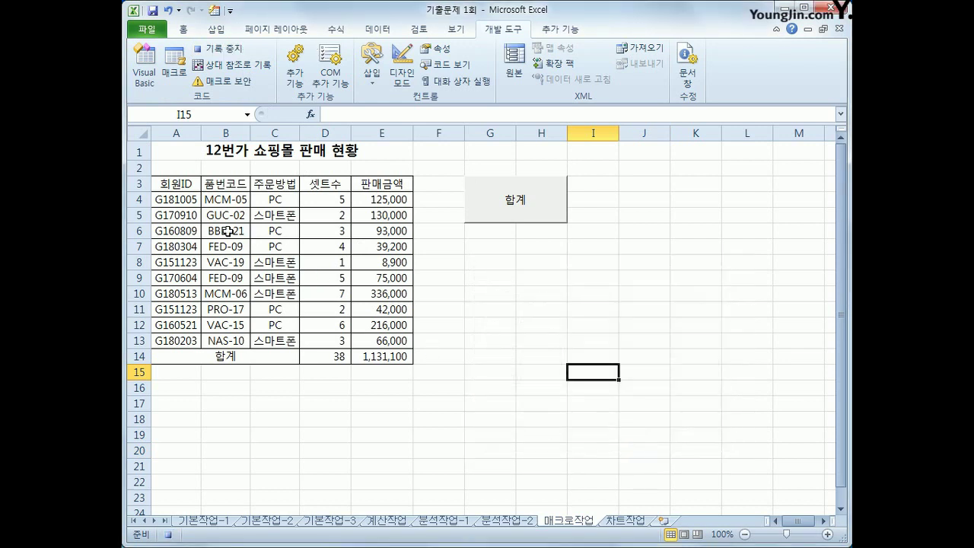
- Fill the header cells A3:E3 and the merged 합계 cell at A14 with standard yellow, and stop recording the macro
left_click(159, 181)
left_click_drag(158, 181, 387, 183)
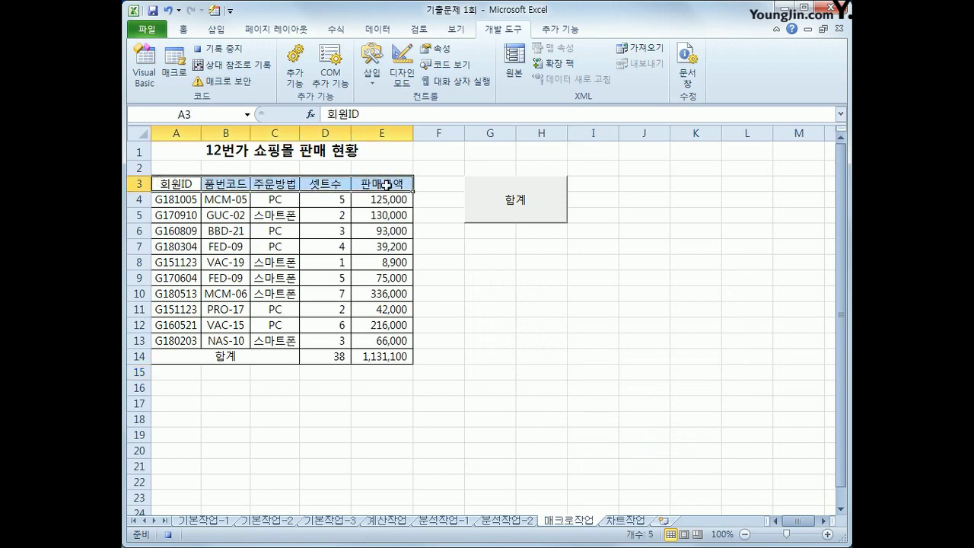
left_click(204, 358, "ctrl")
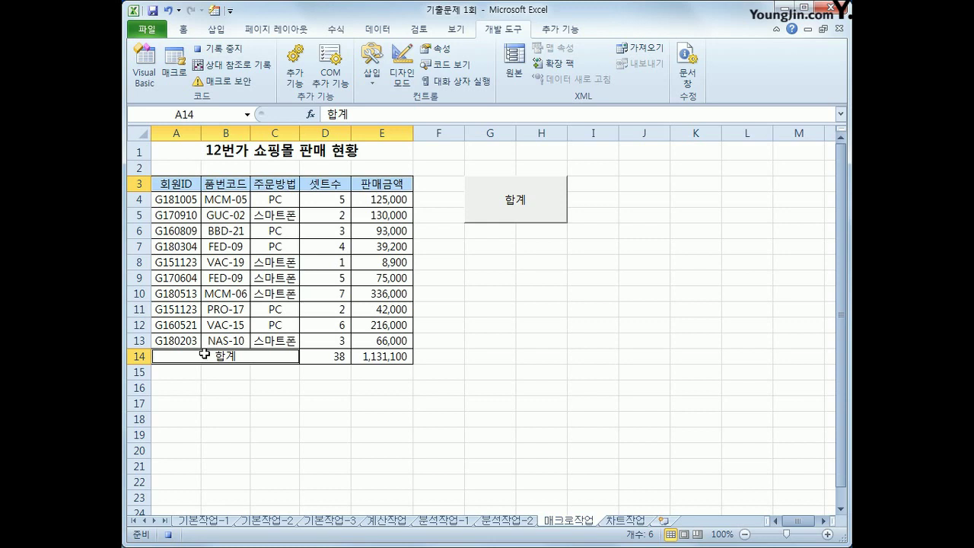
left_click(184, 30)
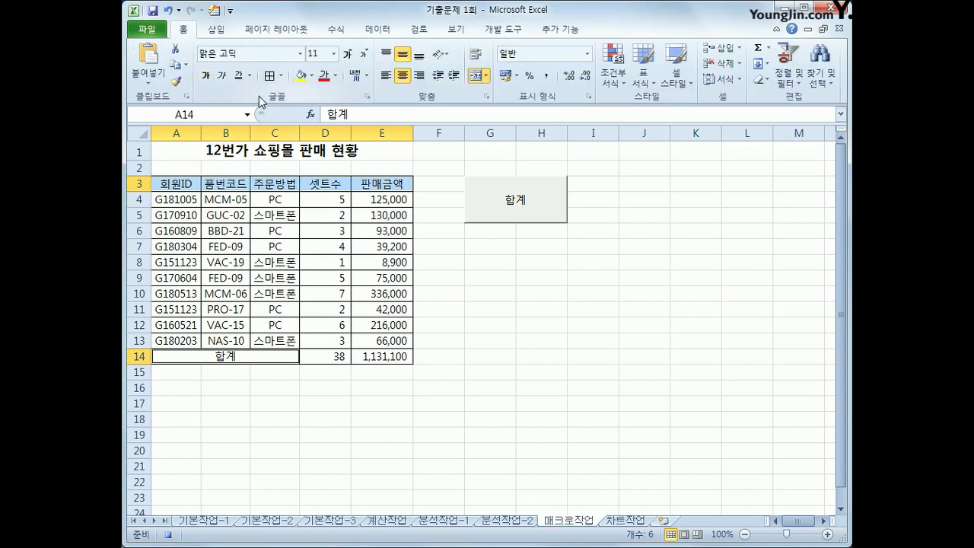
left_click(312, 76)
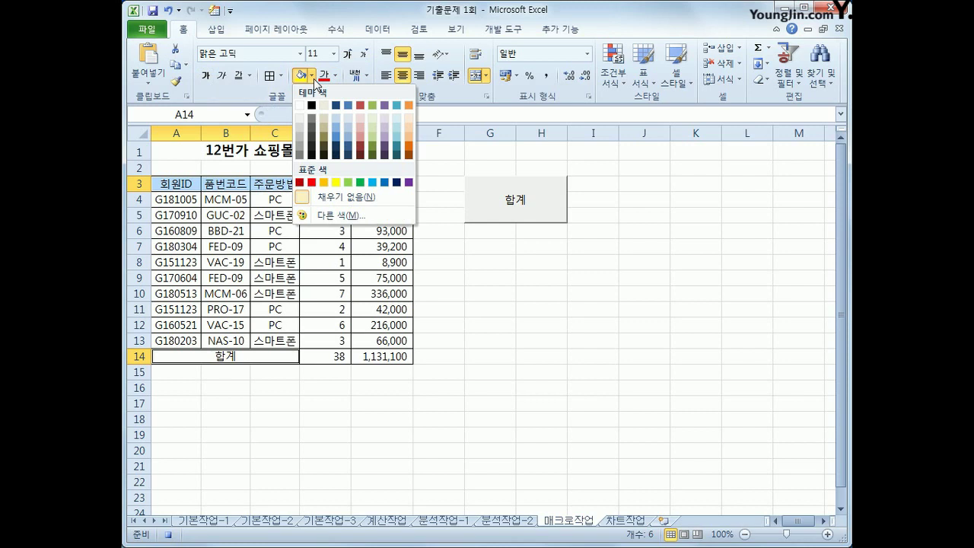
left_click(335, 185)
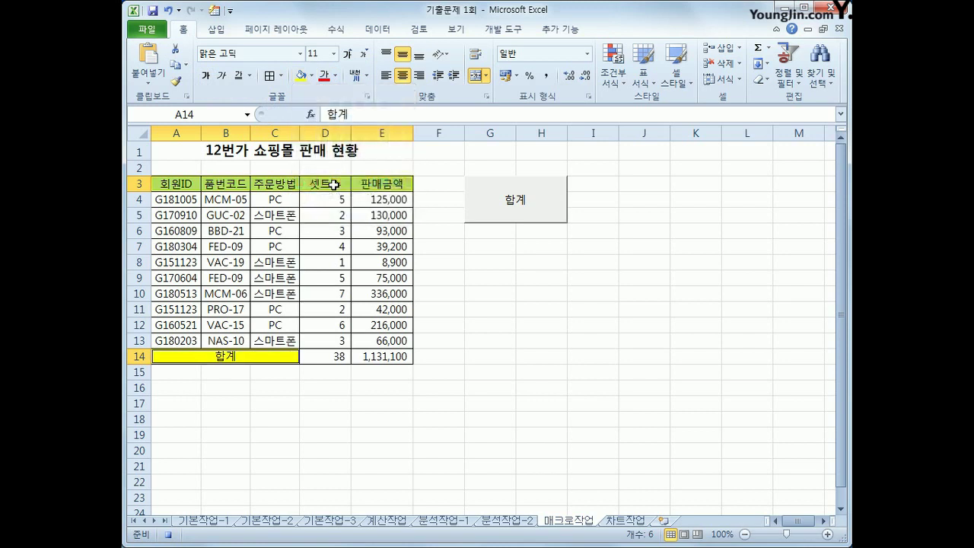
left_click(378, 185)
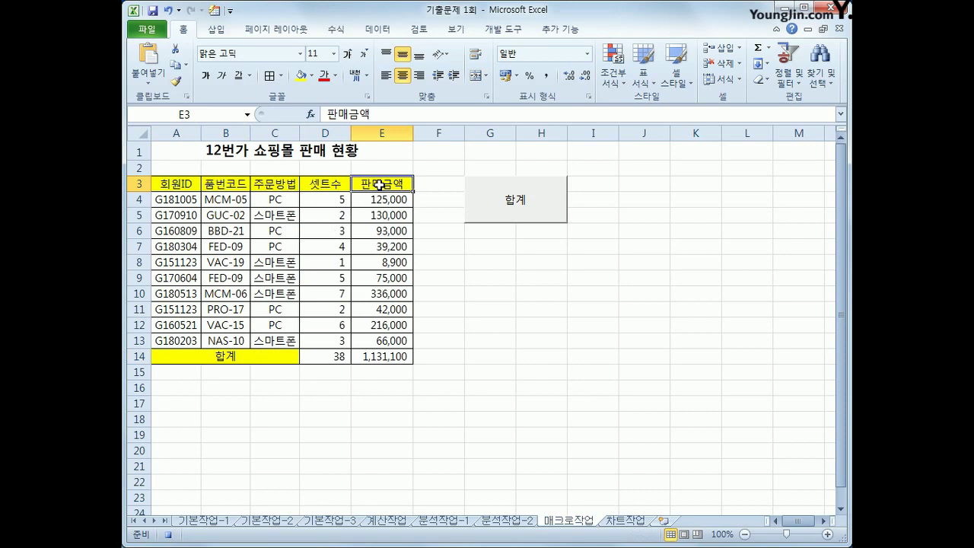
left_click(503, 29)
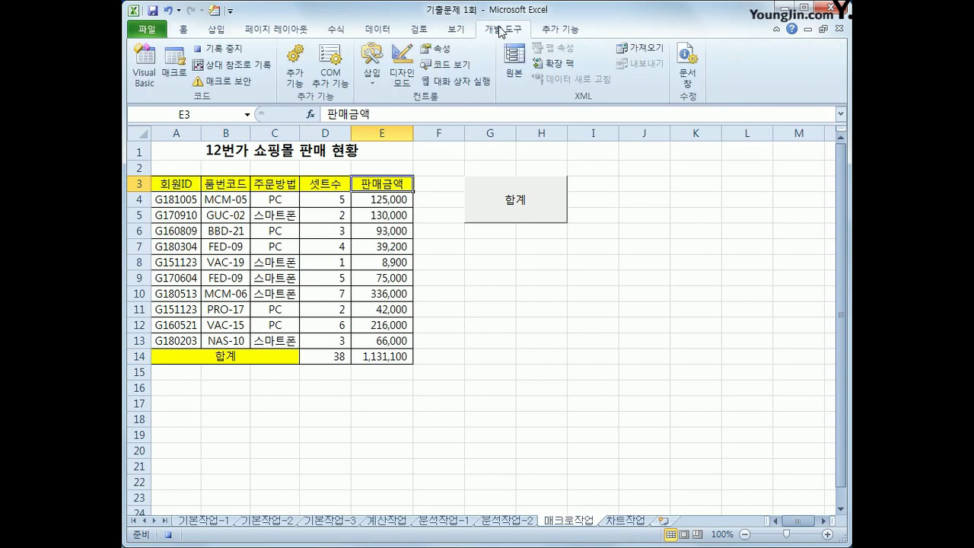
left_click(216, 48)
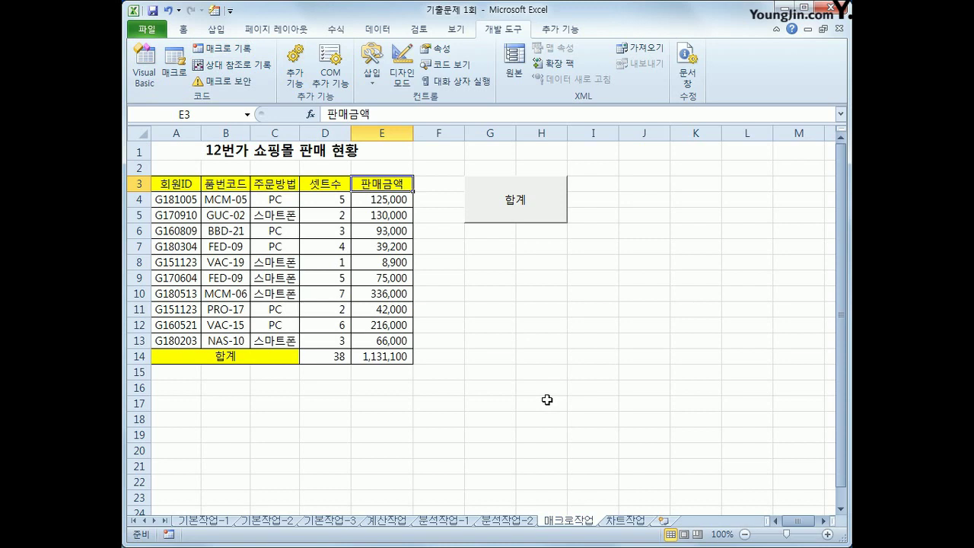
- Draw a smiley face basic shape over cells G7:H9, below the 합계 button
left_click(215, 30)
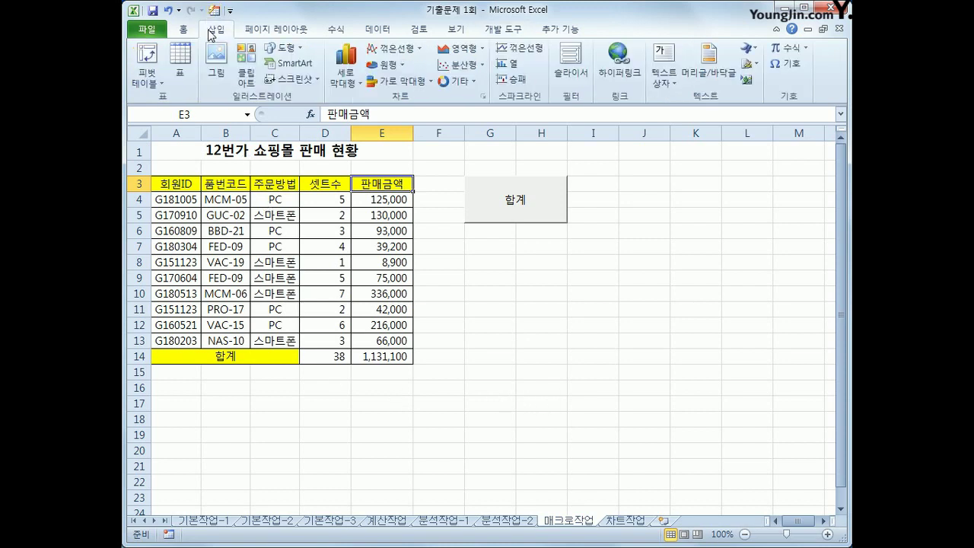
left_click(287, 47)
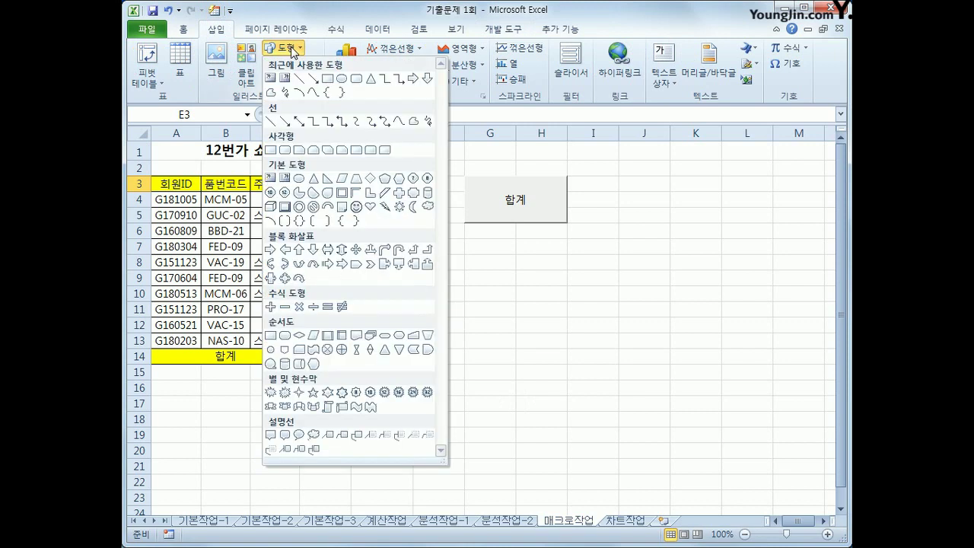
left_click(357, 207)
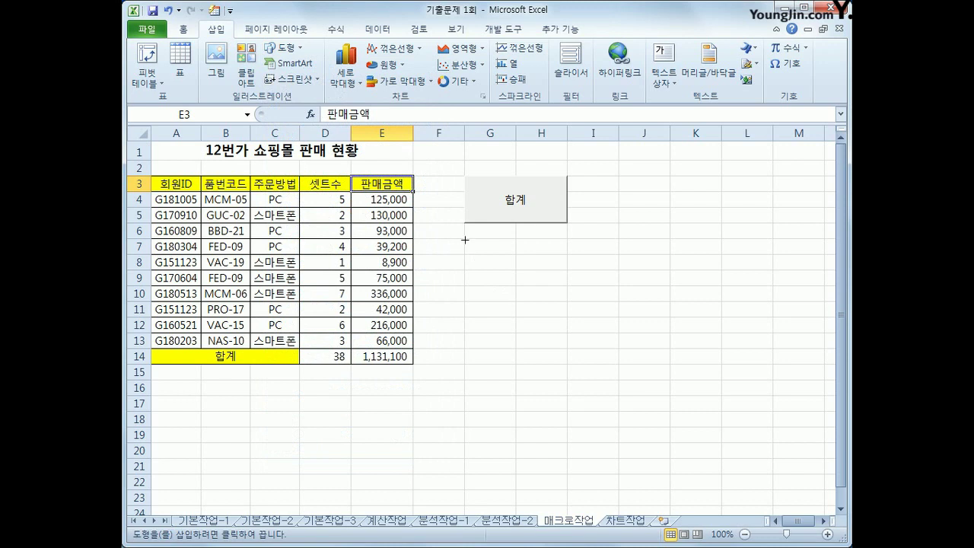
mouse_move(465, 239)
left_mouse_down()
mouse_move(531, 276)
mouse_move(537, 267)
mouse_move(550, 285)
left_mouse_up()
left_click_drag(580, 250, 587, 282)
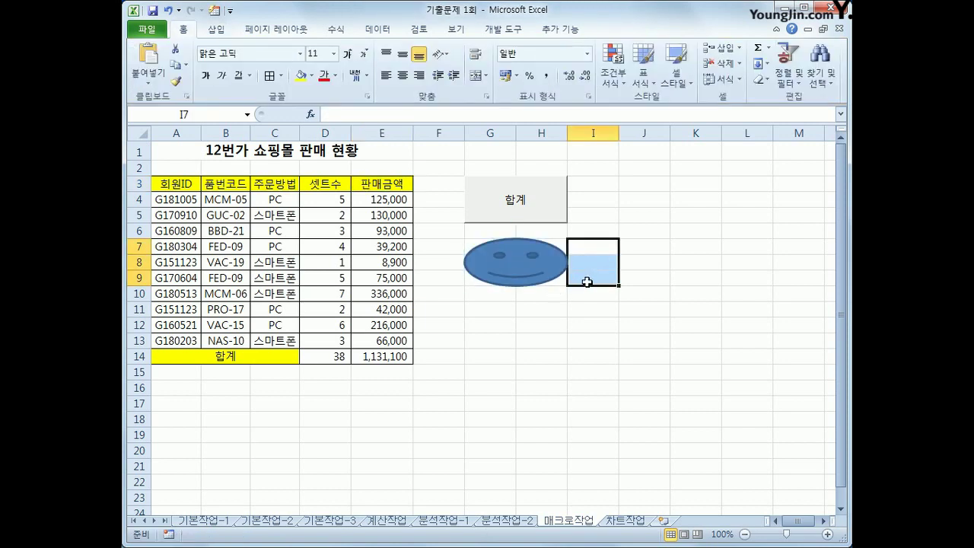
- Assign the 서식 macro to the smiley face shape over G7:H9 and deselect the shape
left_click(536, 274)
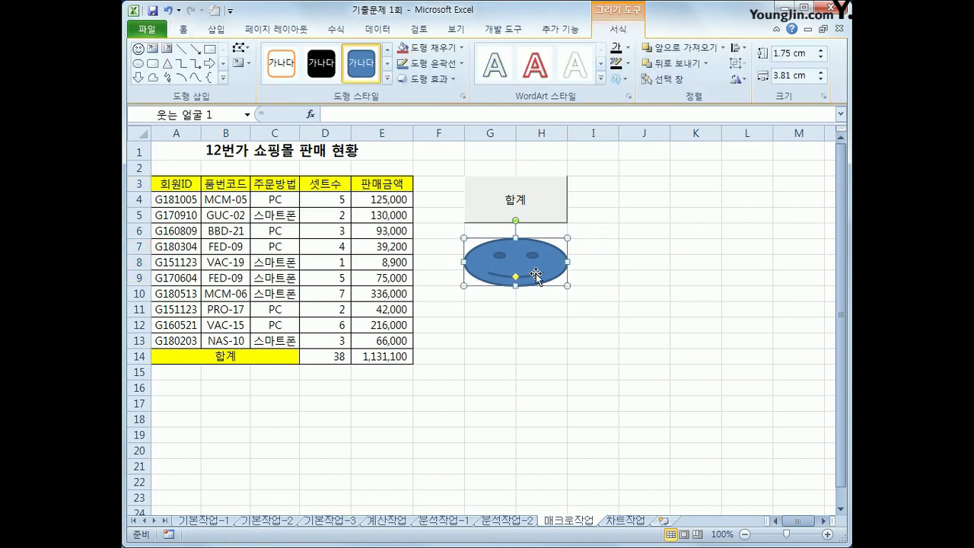
left_click(491, 31)
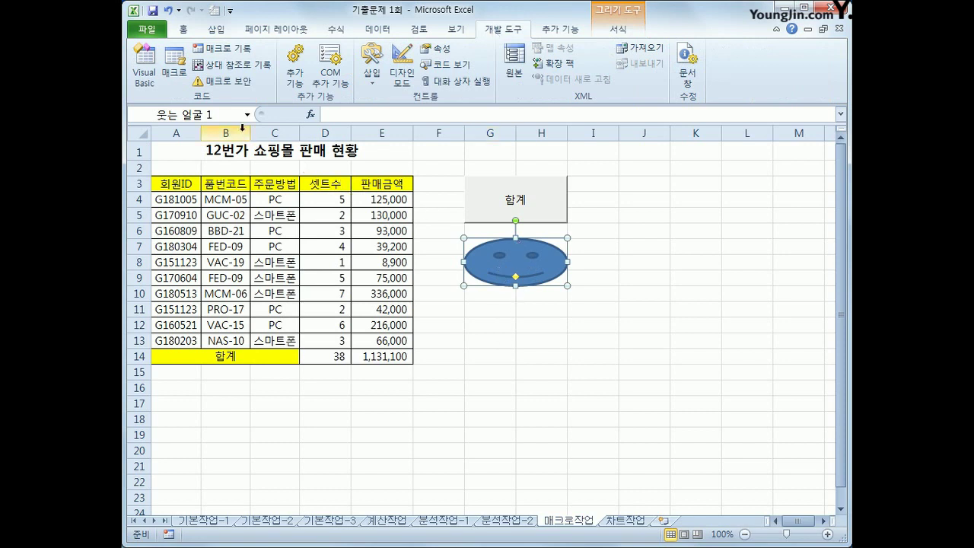
right_click(550, 262)
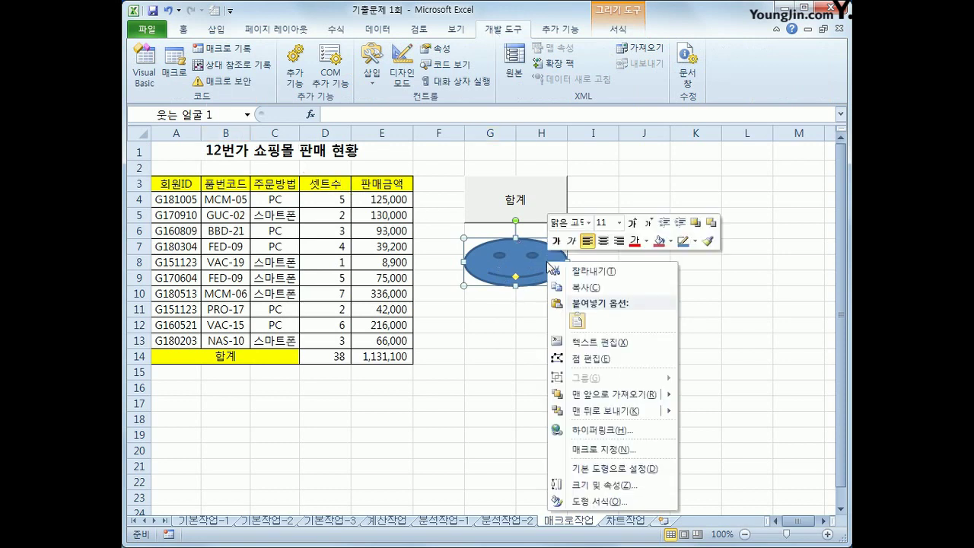
left_click(606, 449)
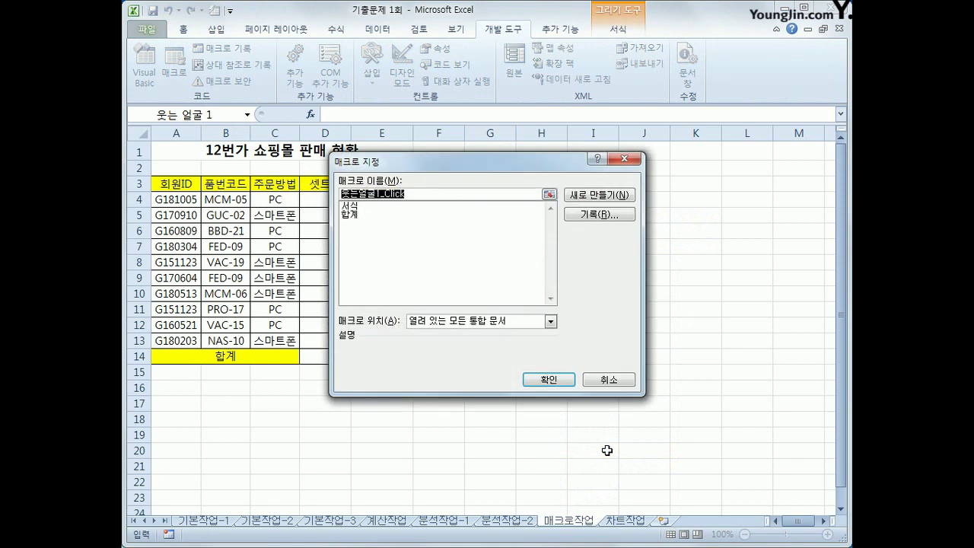
left_click_drag(419, 164, 600, 217)
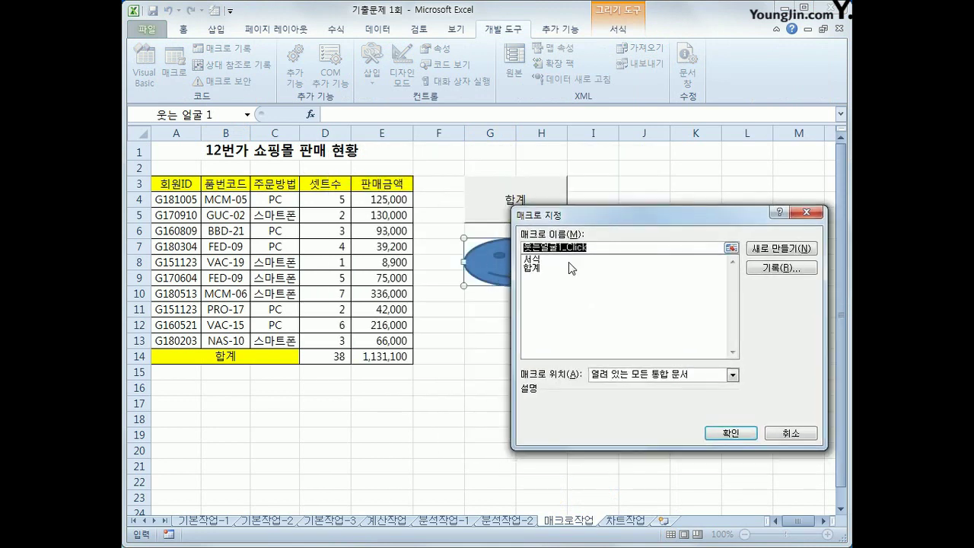
left_click(564, 262)
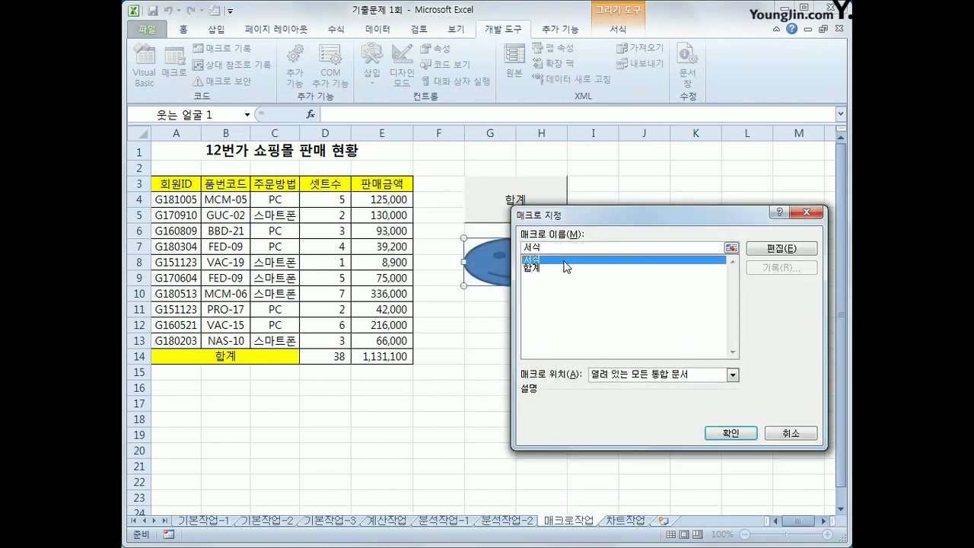
left_click(731, 433)
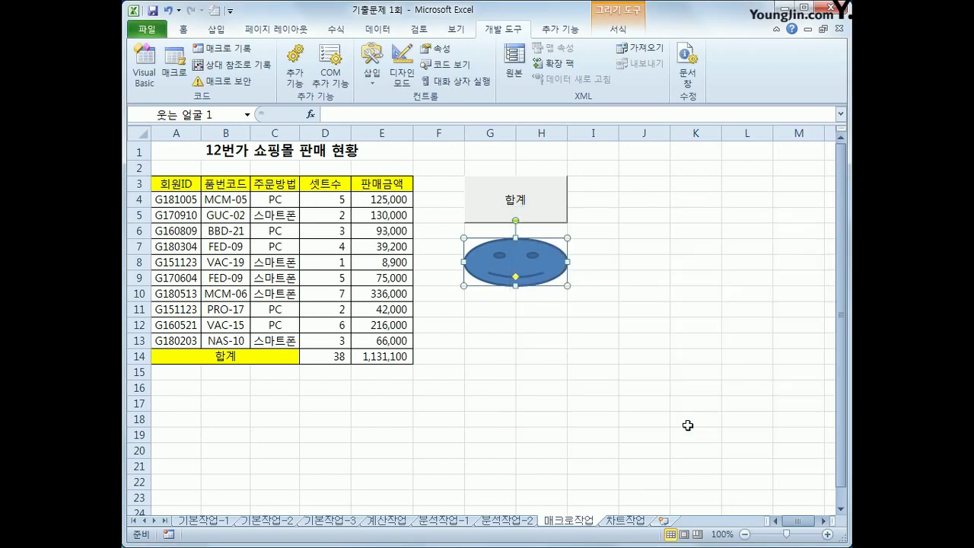
left_click(687, 425)
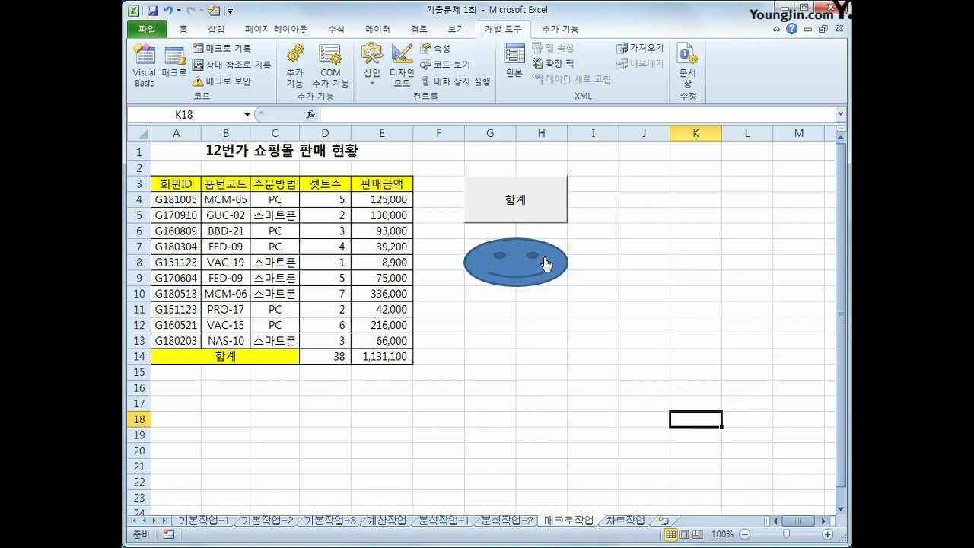
- Clear the totals in D14:E14 to prepare a test of the 합계 macro
left_click_drag(333, 364, 379, 367)
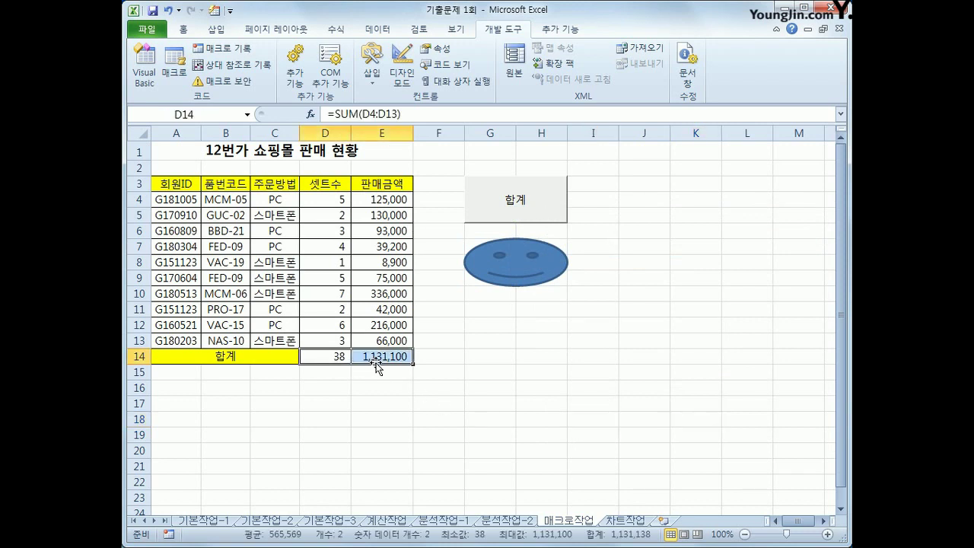
key("Delete")
left_click(278, 373)
- Fill the merged 합계 cell A14 with light green and remove the fill from the header cells A3:E3
left_click(220, 358)
left_click(185, 30)
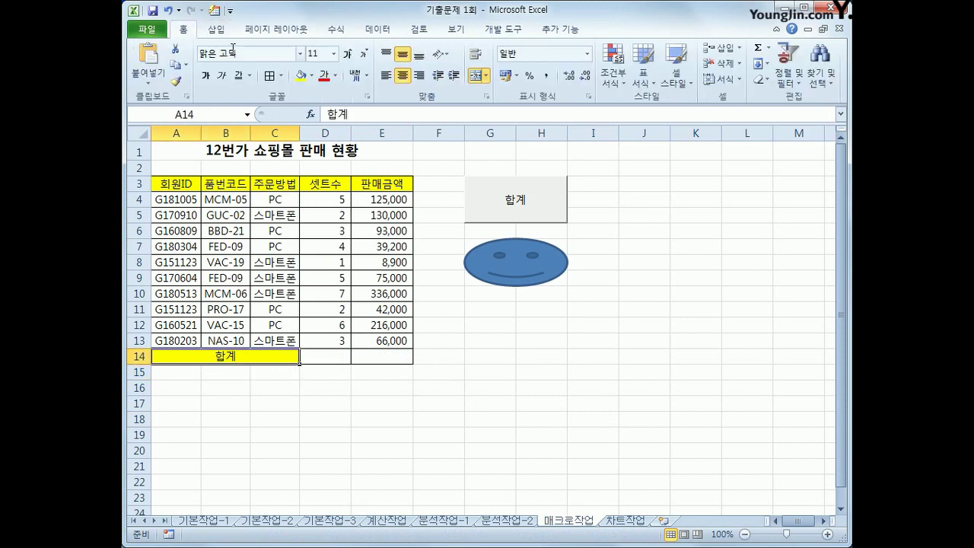
left_click(311, 75)
left_click(355, 183)
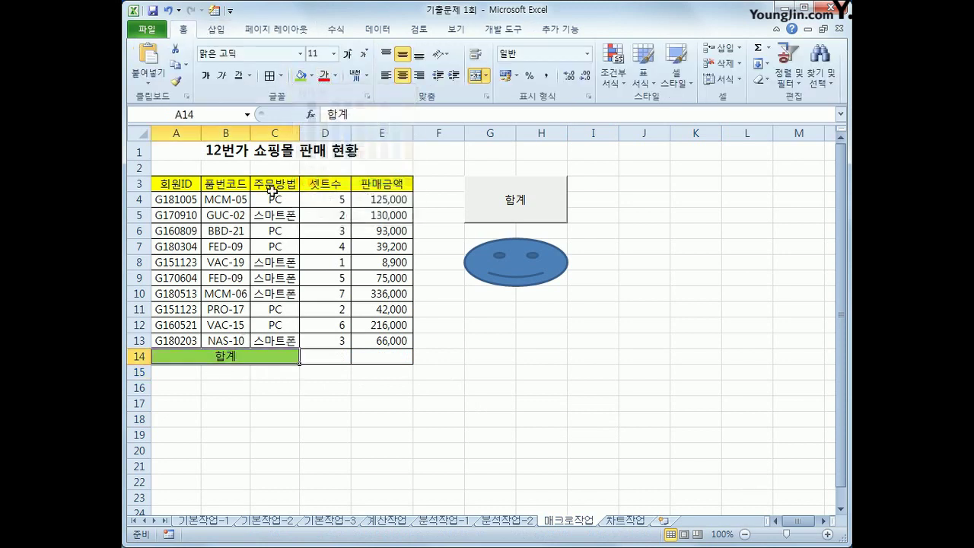
left_click_drag(182, 187, 358, 185)
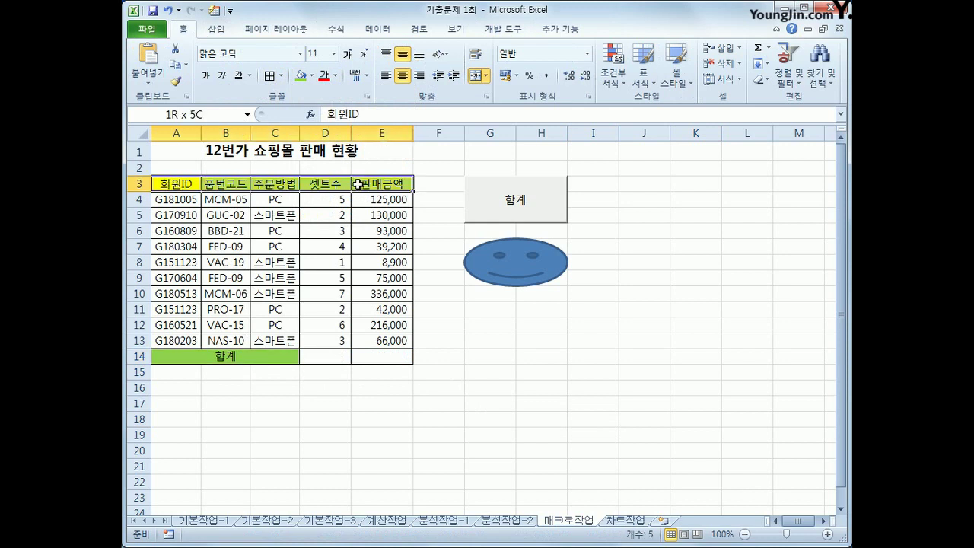
left_click(310, 76)
left_click(341, 254)
left_click(590, 387)
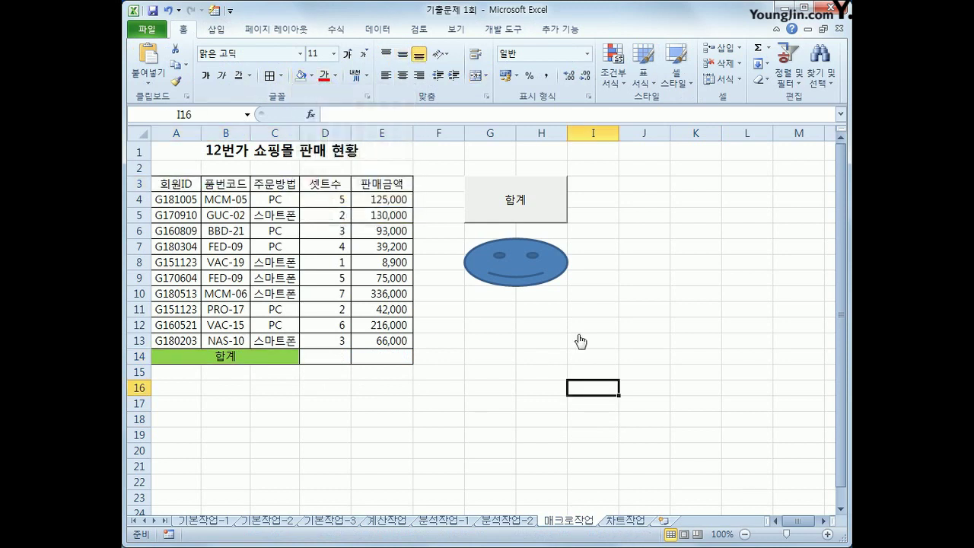
- Run the 합계 macro from its button and the 서식 macro from the smiley face shape
left_click(518, 199)
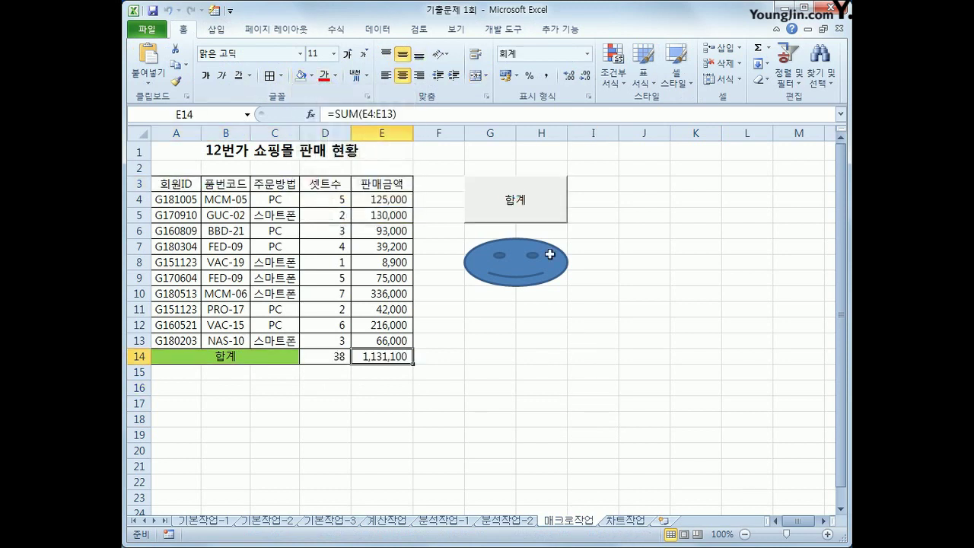
left_click(522, 283)
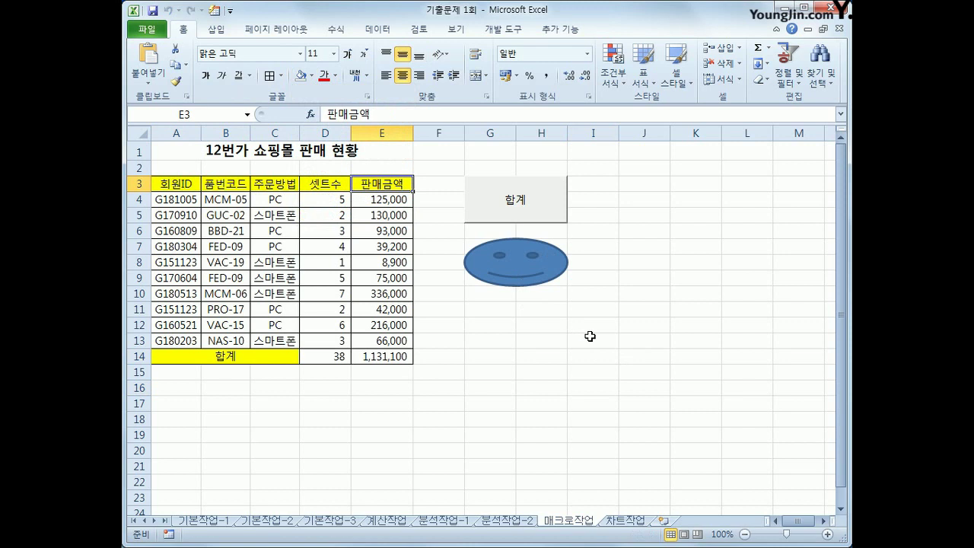
- On the 차트작업 sheet, add the 외국인 data in E3:E10 to the line chart as a second series
left_click(626, 522)
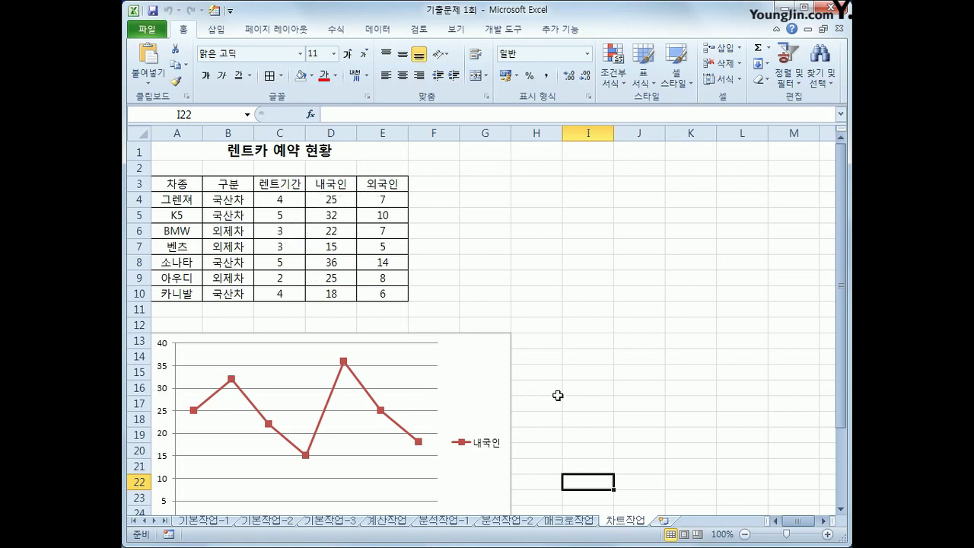
scroll(558, 395, "down", 2)
left_click(485, 320)
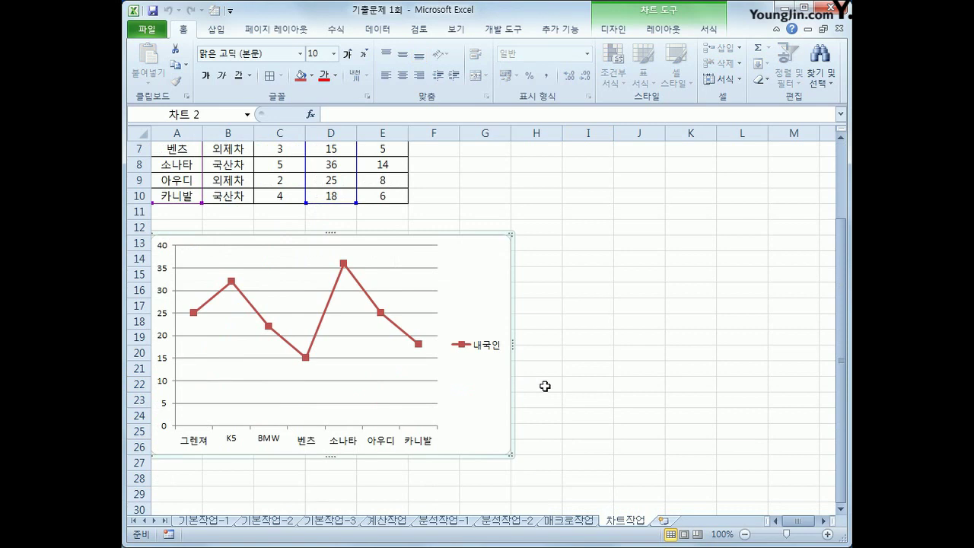
scroll(545, 386, "up", 1)
scroll(545, 387, "up", 1)
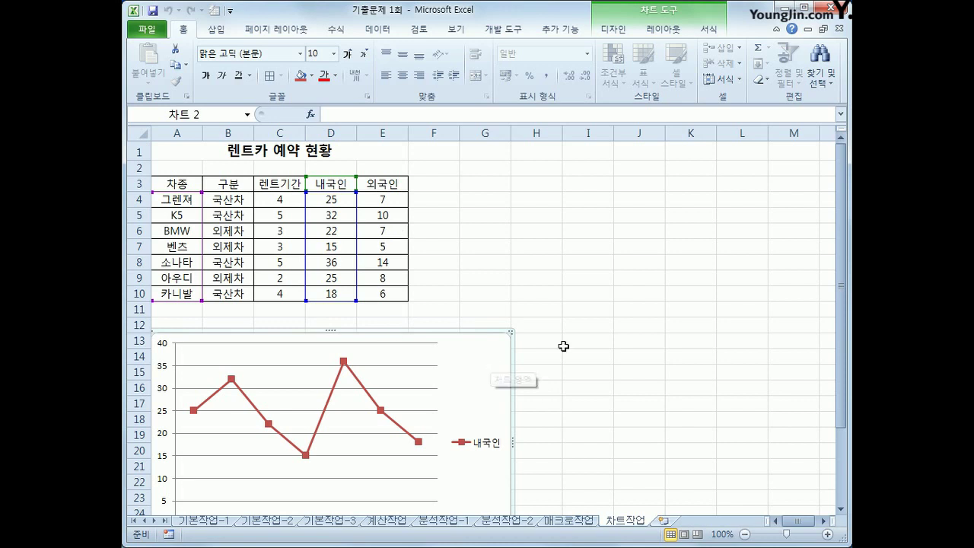
left_click_drag(377, 185, 373, 299)
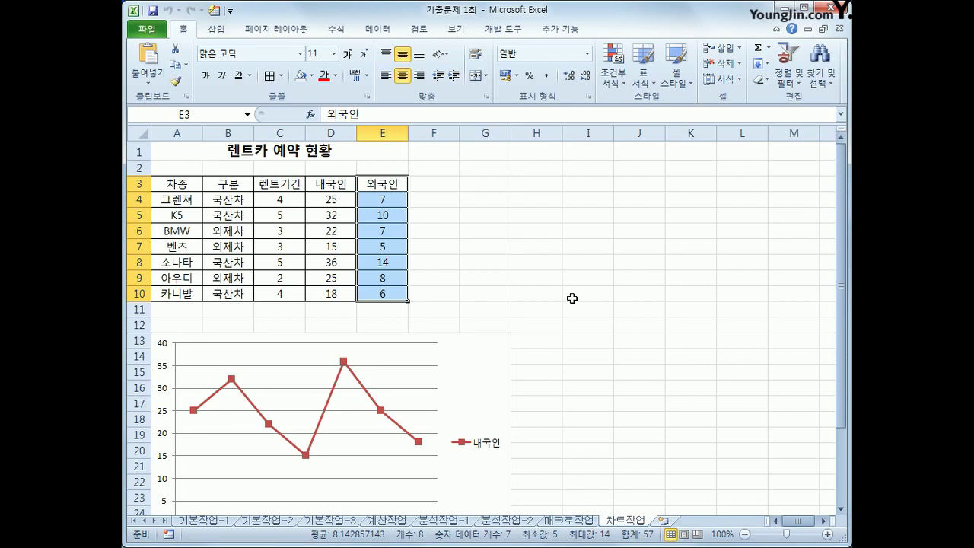
key("ctrl+c")
left_click(461, 381)
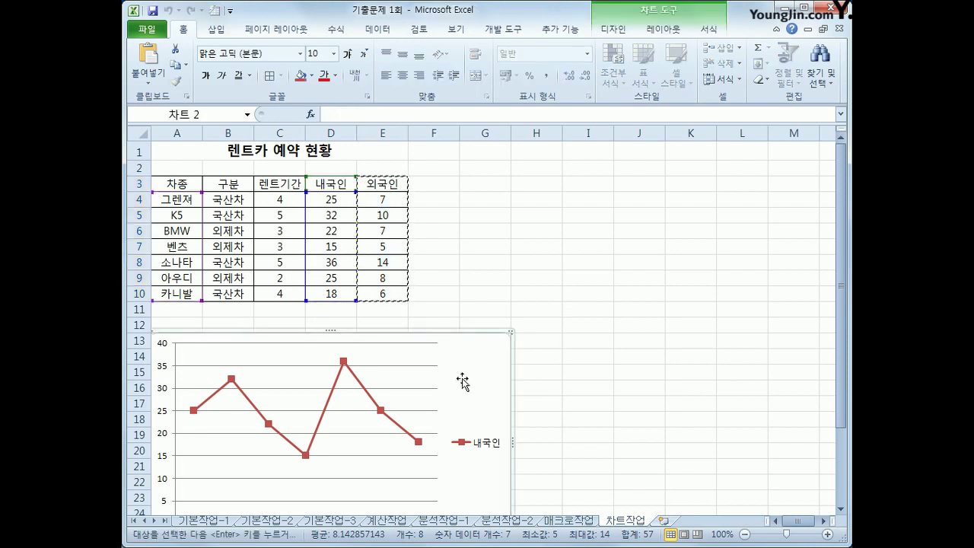
key("ctrl+v")
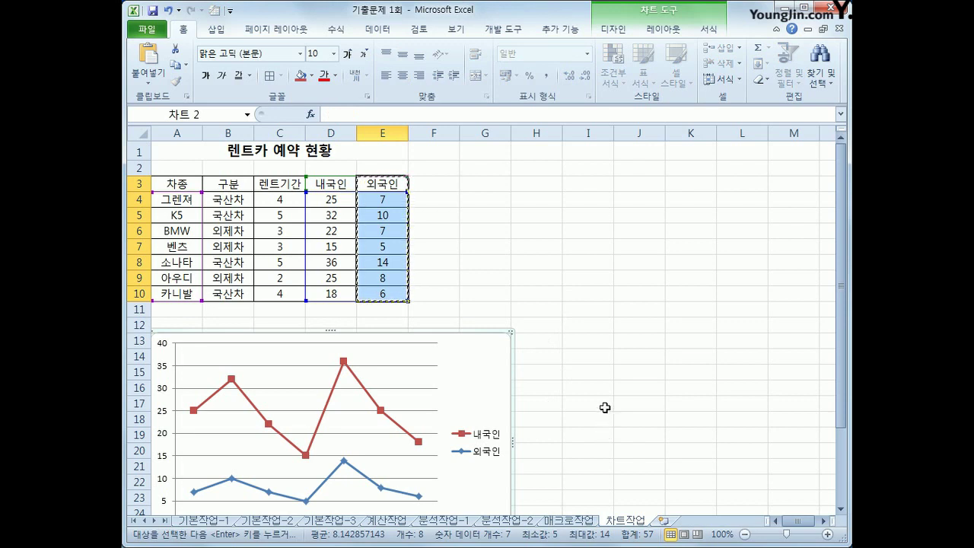
- Examine the line chart's source data range, legend series and category labels without changing them
scroll(604, 405, "down", 1)
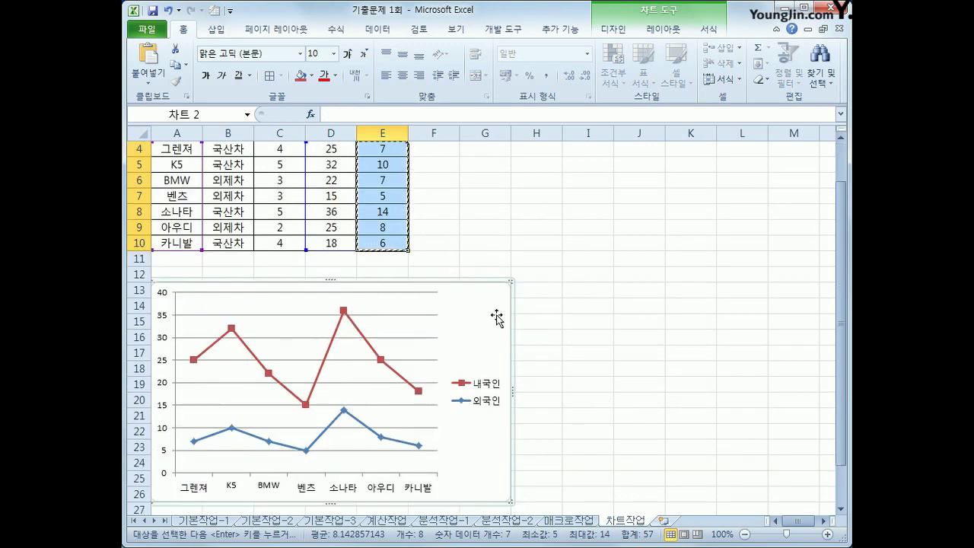
scroll(483, 248, "down", 2)
right_click(479, 239)
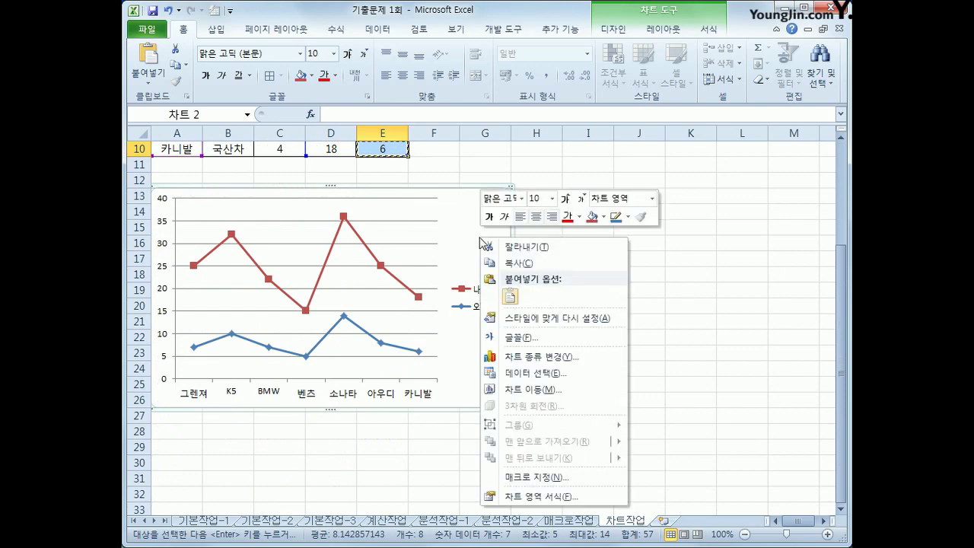
left_click(533, 373)
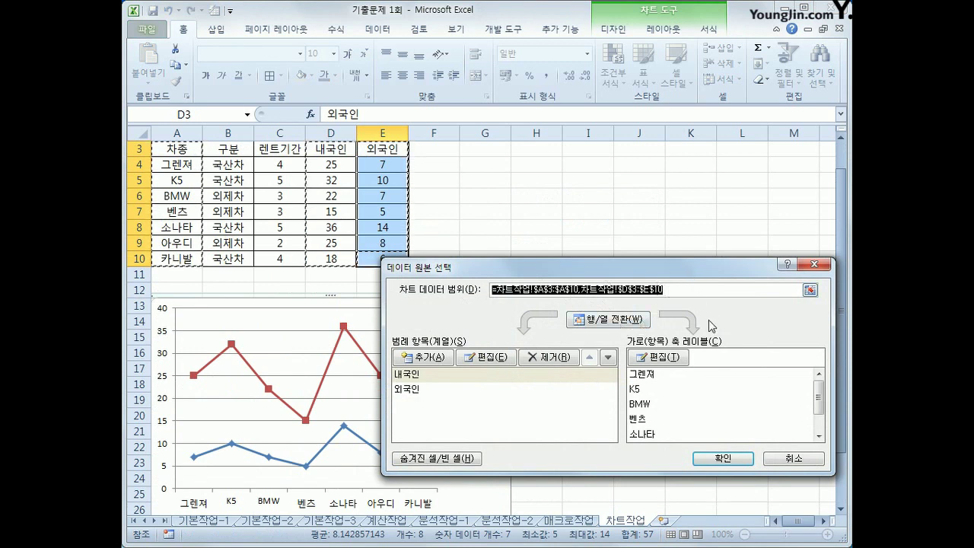
left_click(785, 459)
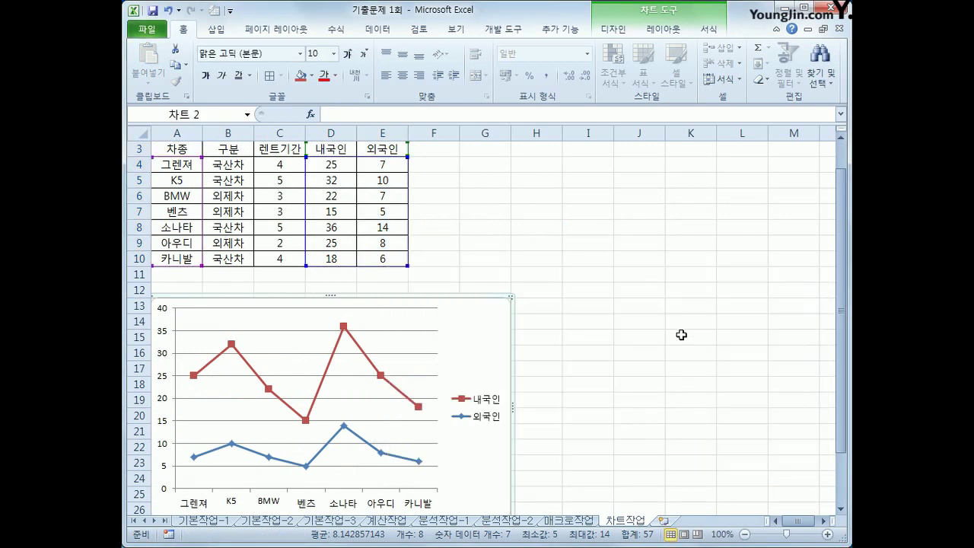
left_click(682, 335)
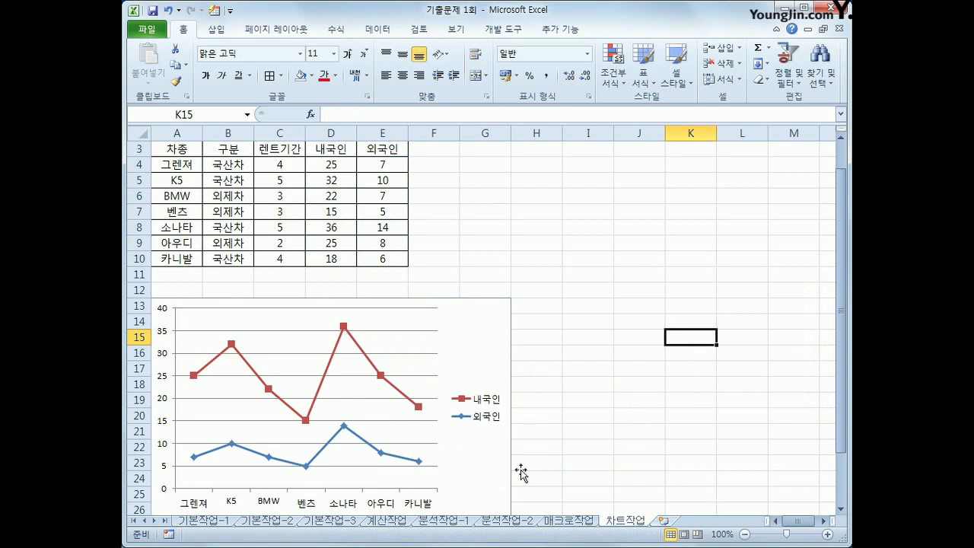
- Add a title above the line chart reading 내국인/외국인 렌트카 예약 인원수
left_click(463, 356)
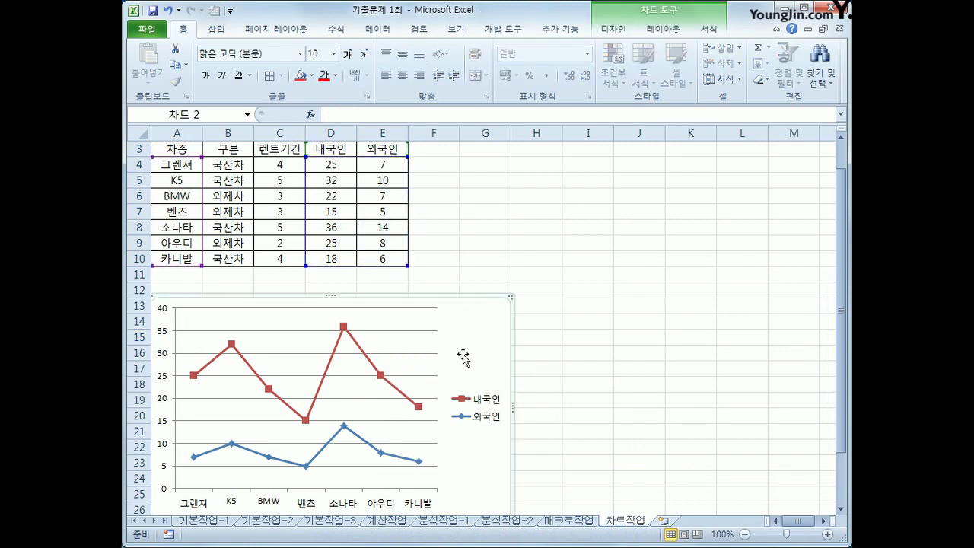
left_click(669, 31)
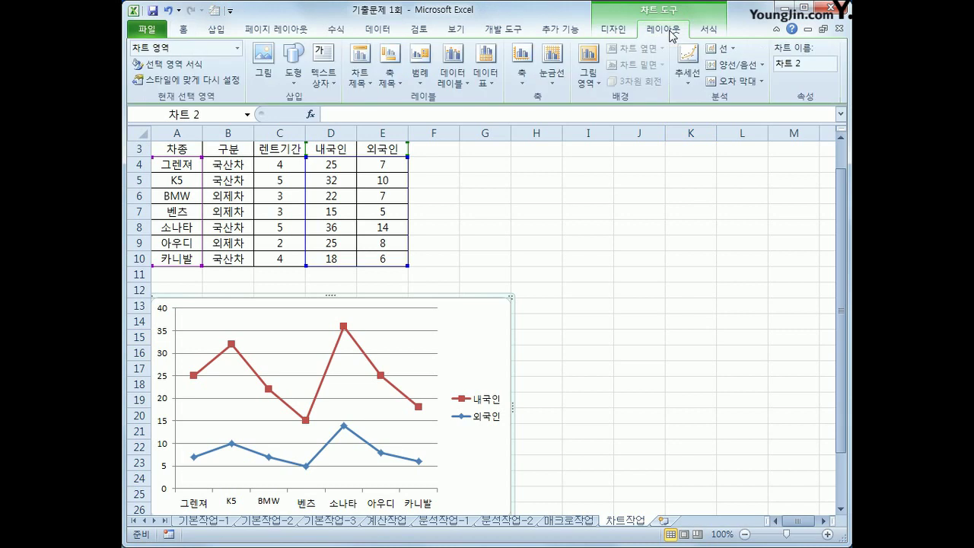
left_click(359, 82)
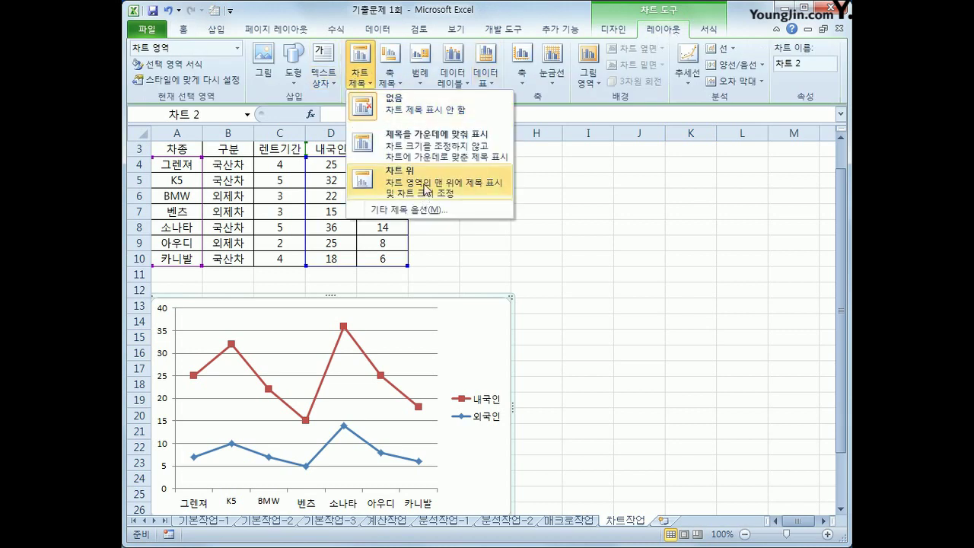
left_click(426, 188)
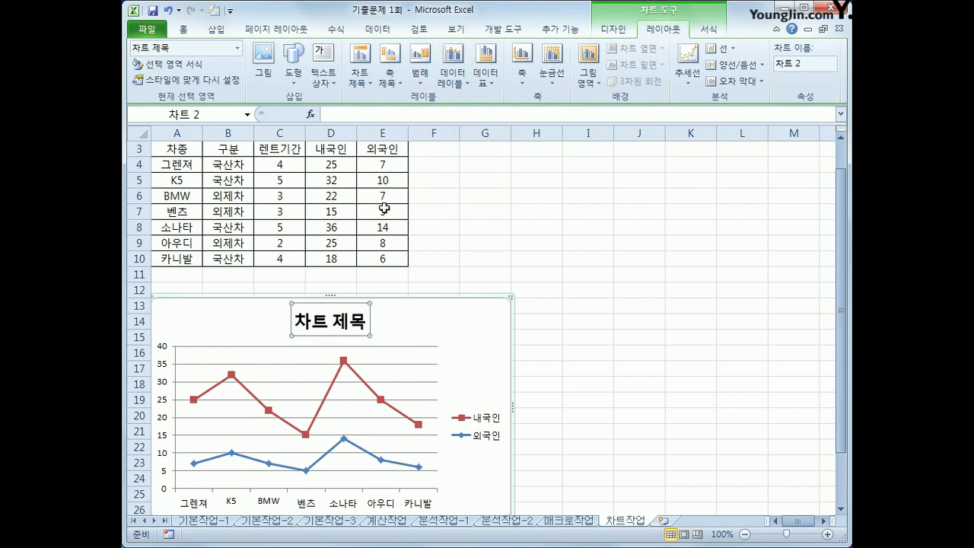
left_click_drag(300, 321, 366, 328)
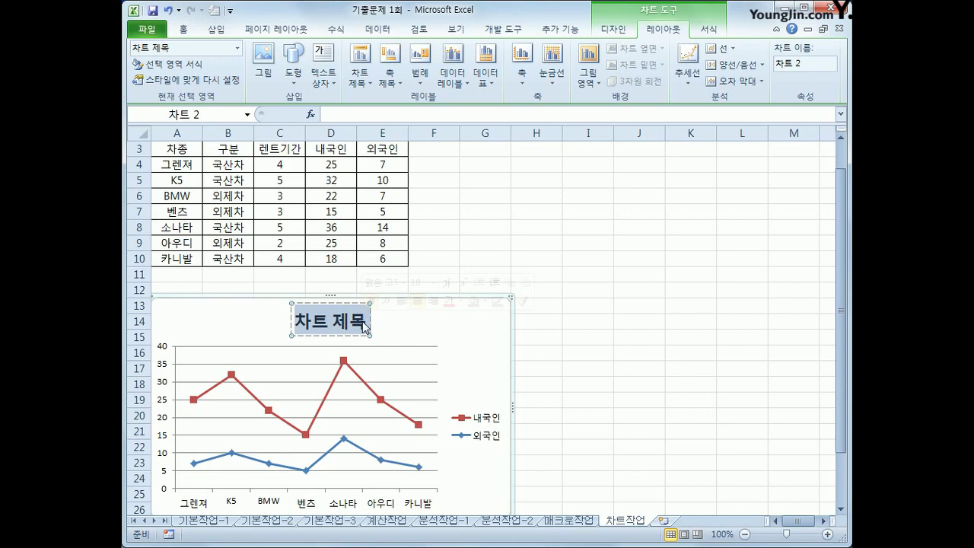
type("내국인")
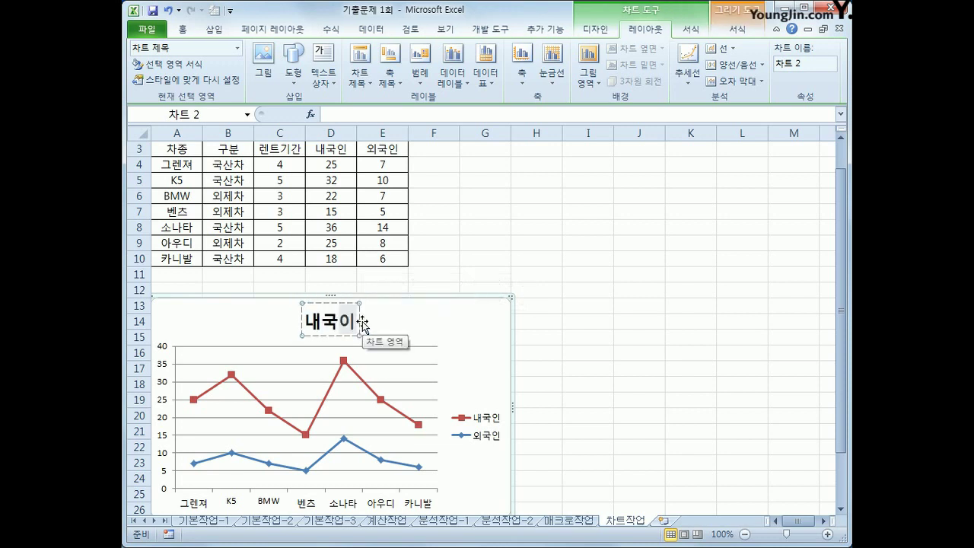
type("/외국")
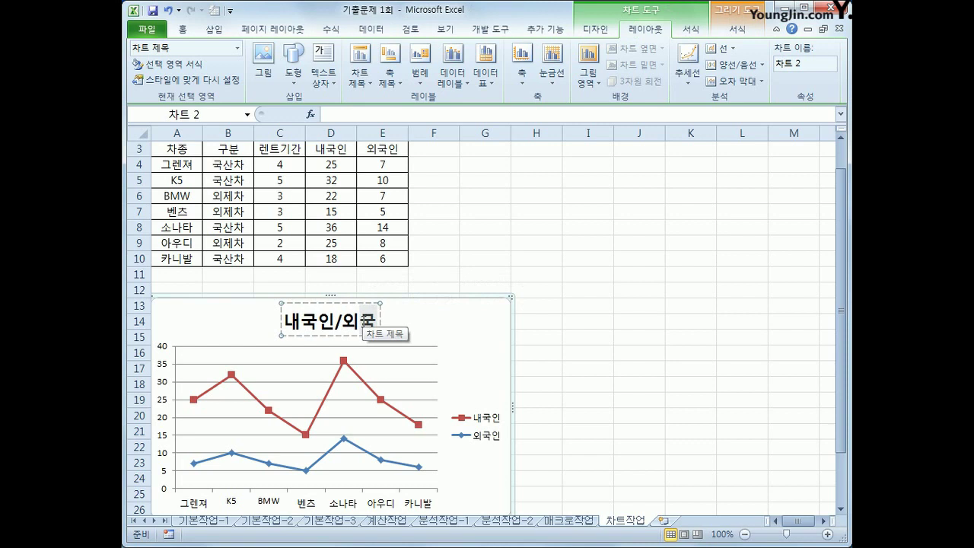
type("인 렌트카")
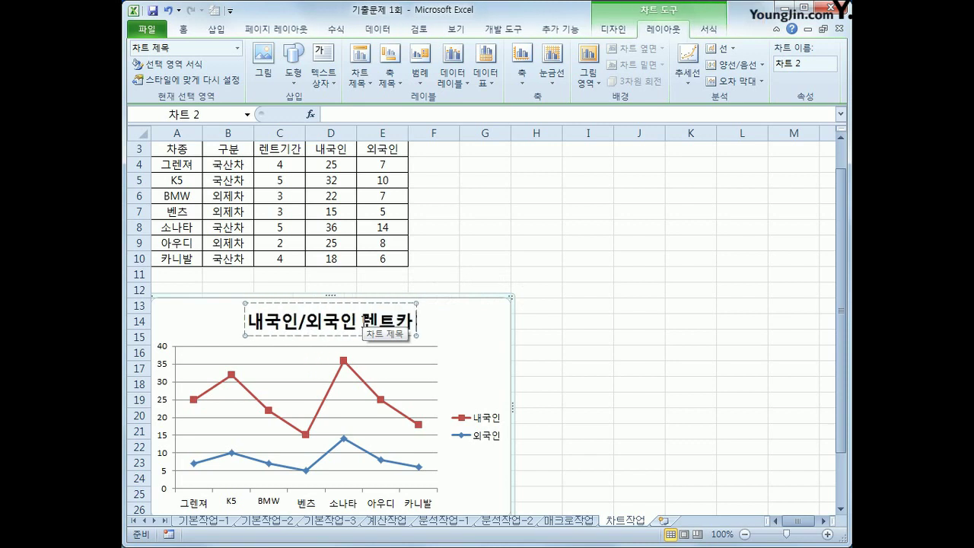
type(" 예약")
type(" 인원ㅅ")
type("ㅜ")
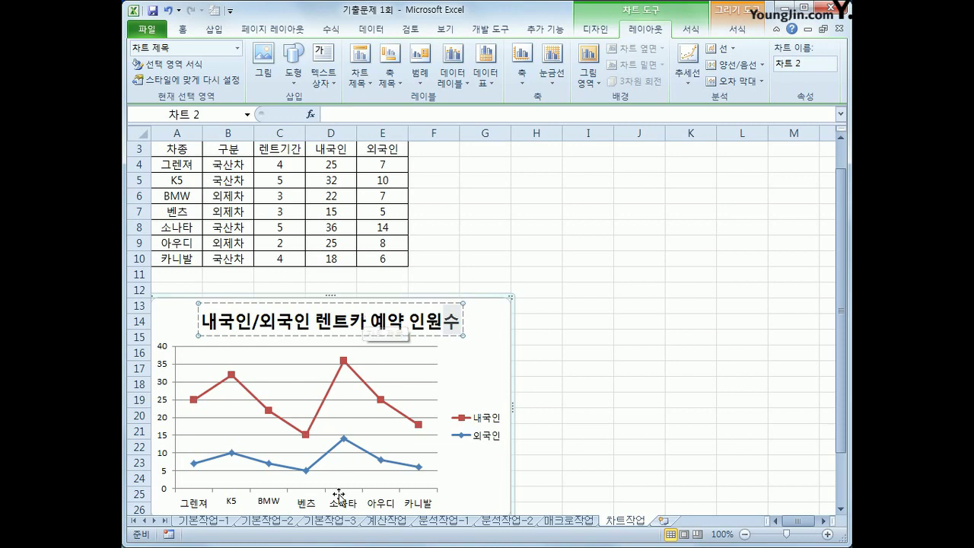
- Add a horizontal axis title below the line chart's category axis reading 차종
left_click(478, 488)
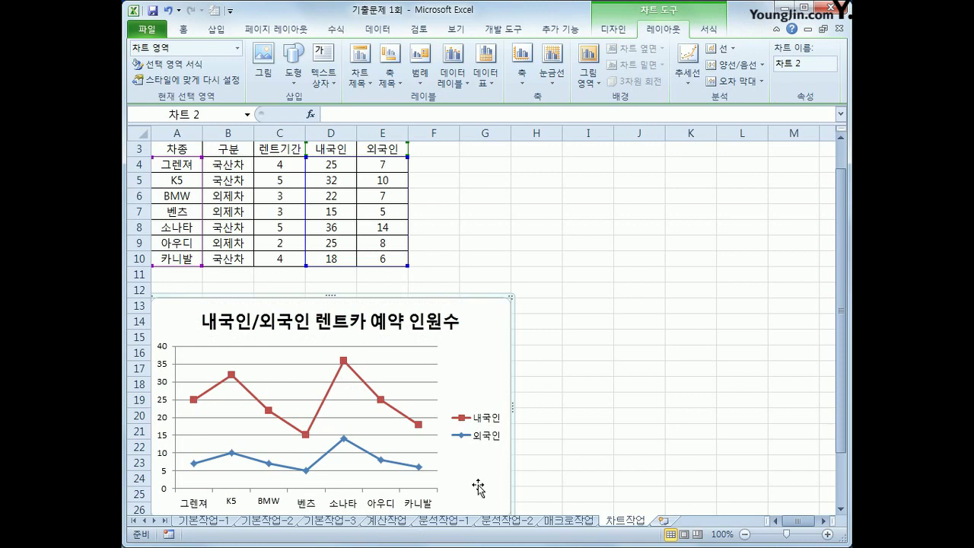
scroll(478, 488, "down", 1)
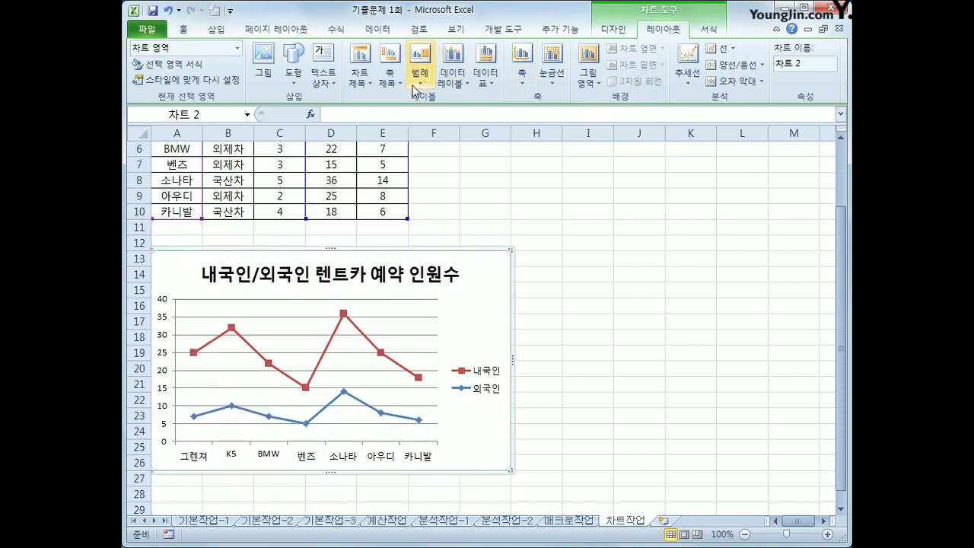
left_click(388, 76)
mouse_move(403, 103)
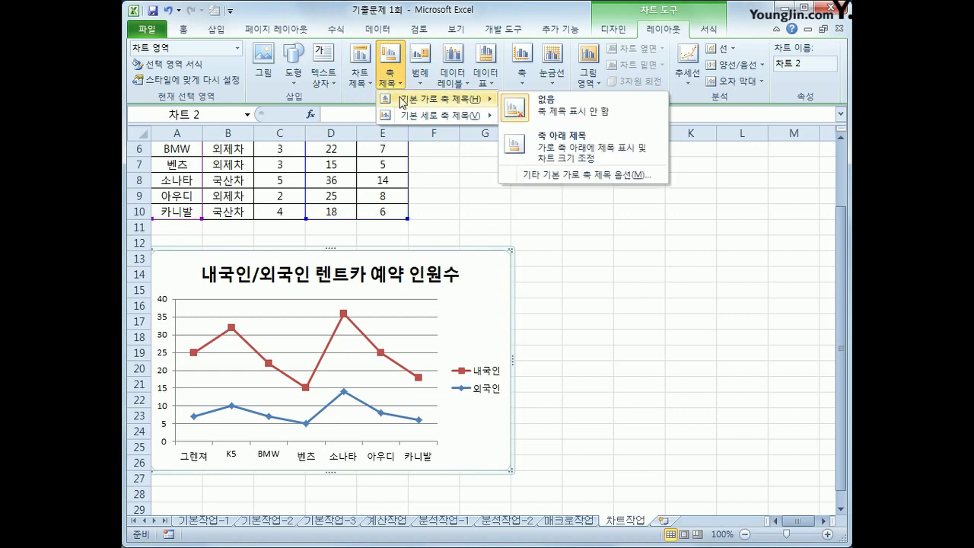
left_click(545, 145)
left_click_drag(294, 449, 321, 450)
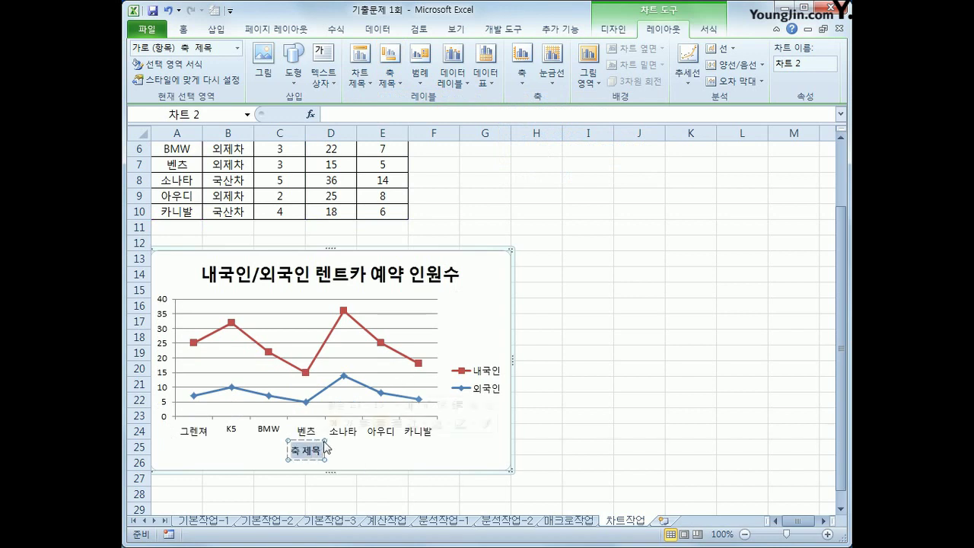
type("ㅊ")
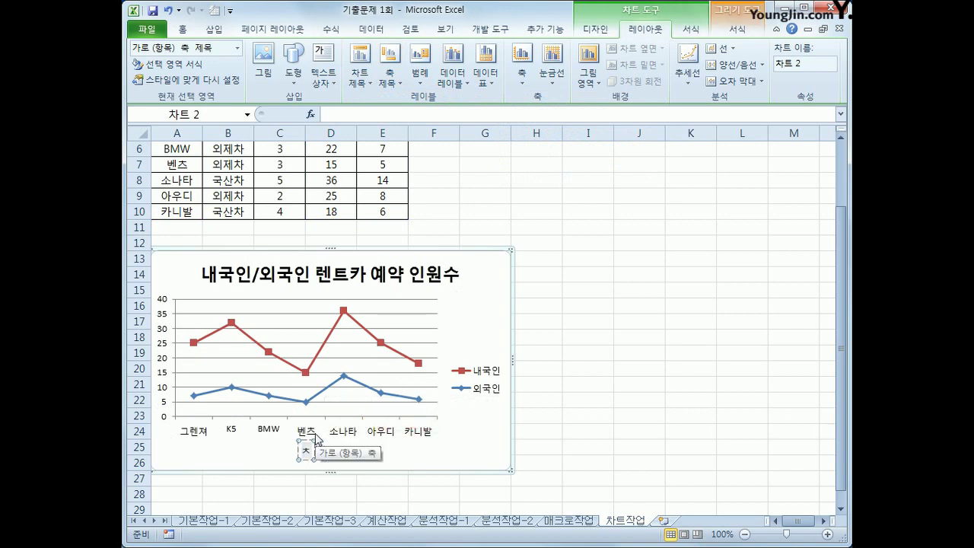
type("ㅏㅈㅗㅇ")
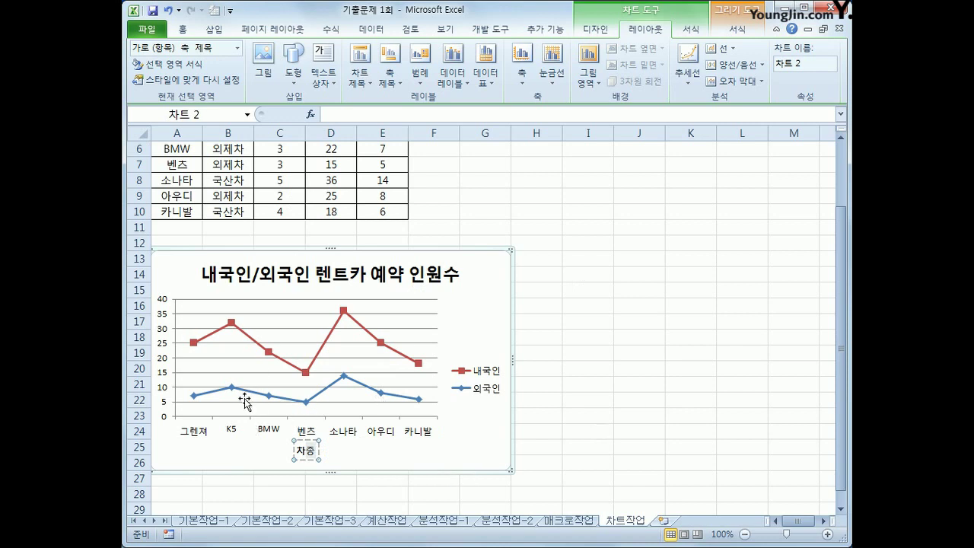
- Set the vertical value axis's major unit to a fixed 10
left_click(167, 346)
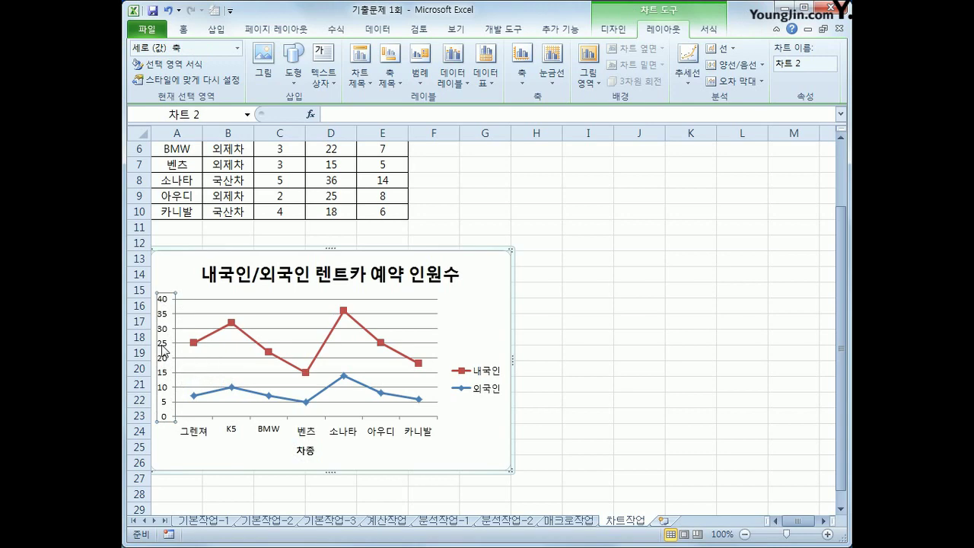
double_click(164, 350)
left_click_drag(513, 104, 588, 100)
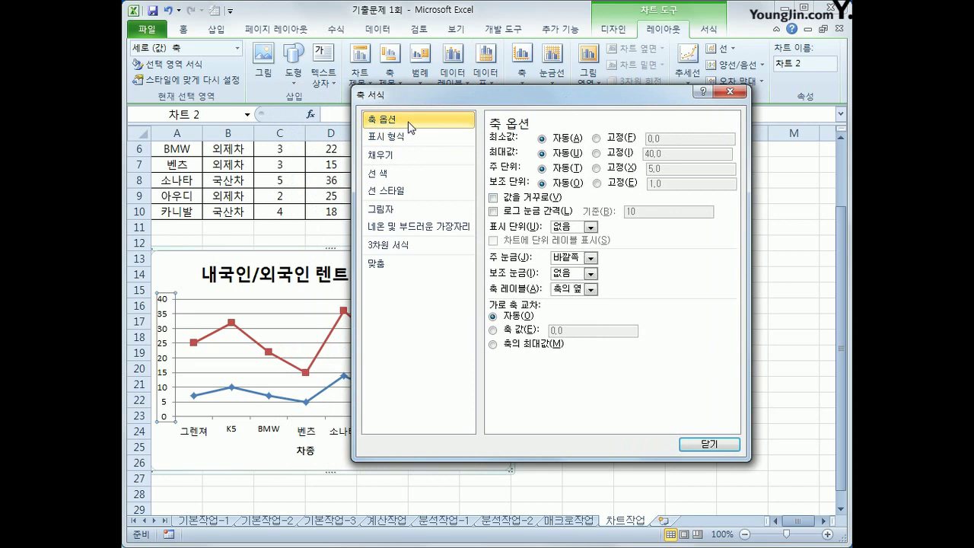
left_click(618, 168)
left_click_drag(685, 174, 645, 169)
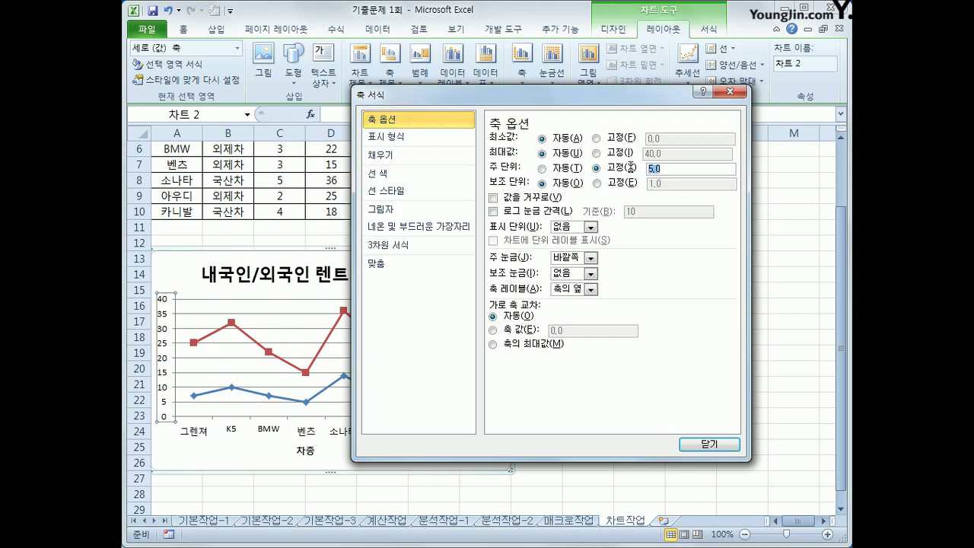
type("10")
left_click(710, 444)
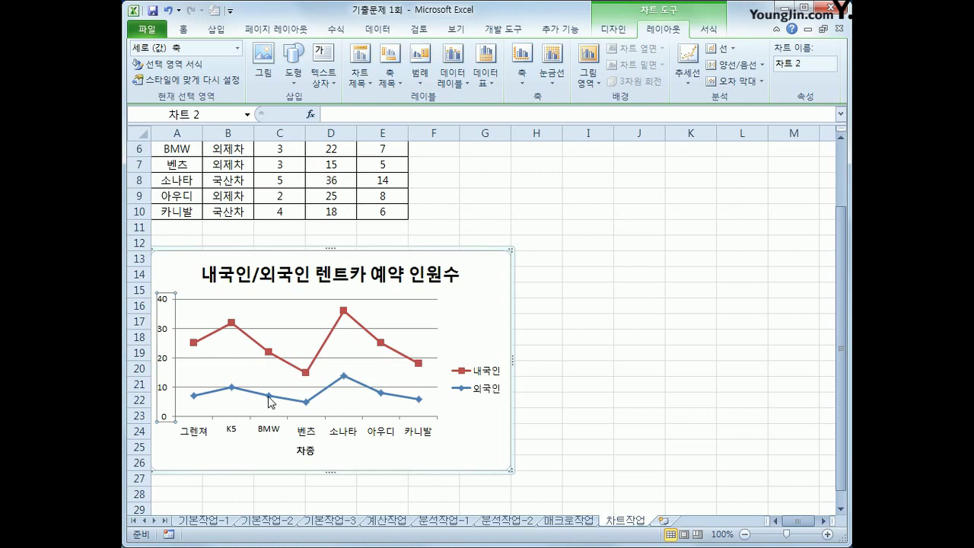
- Add a data label above only the BMW point of the 내국인 series
left_click(270, 355)
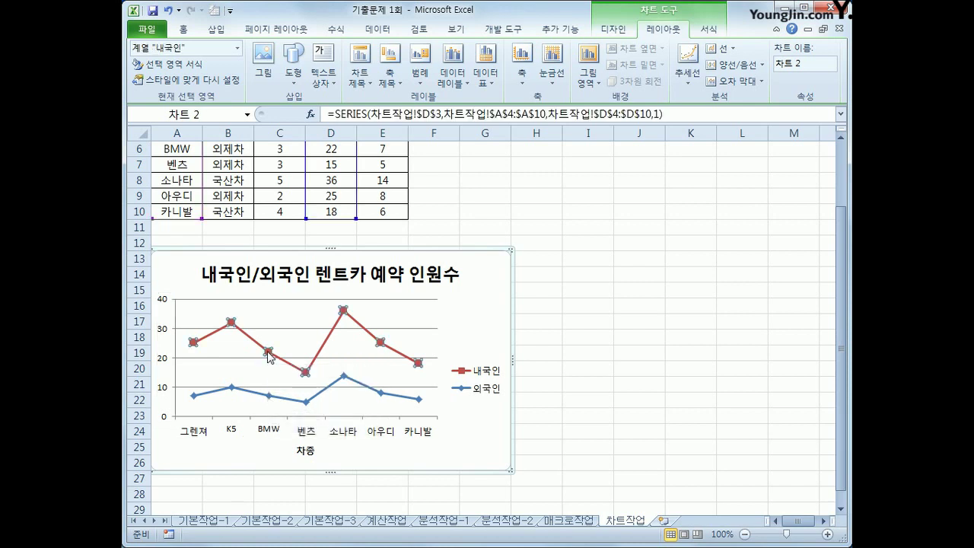
left_click(270, 355)
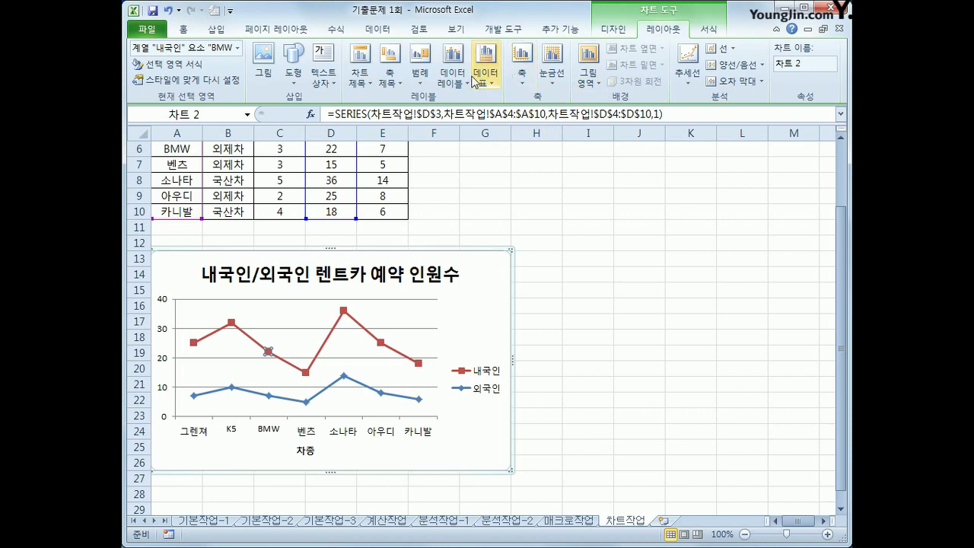
left_click(447, 84)
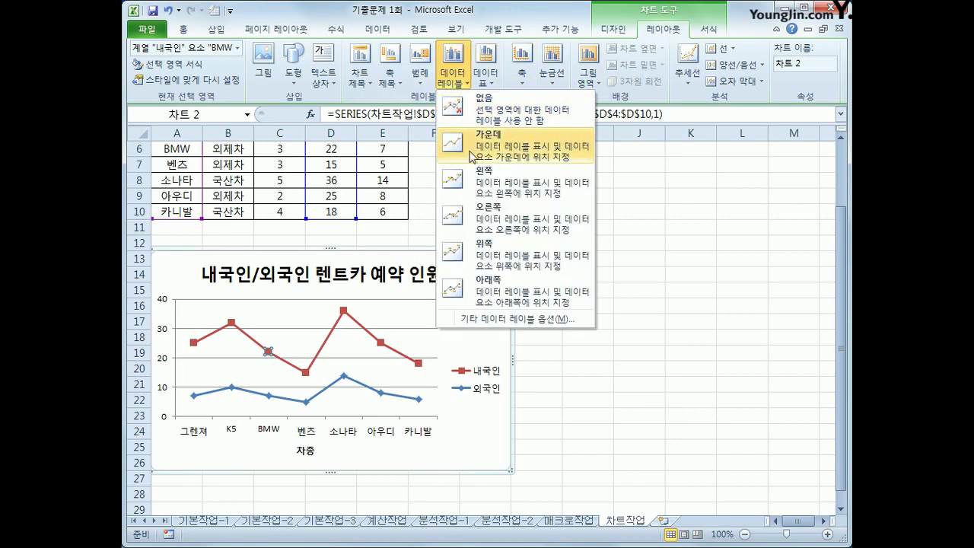
left_click(496, 254)
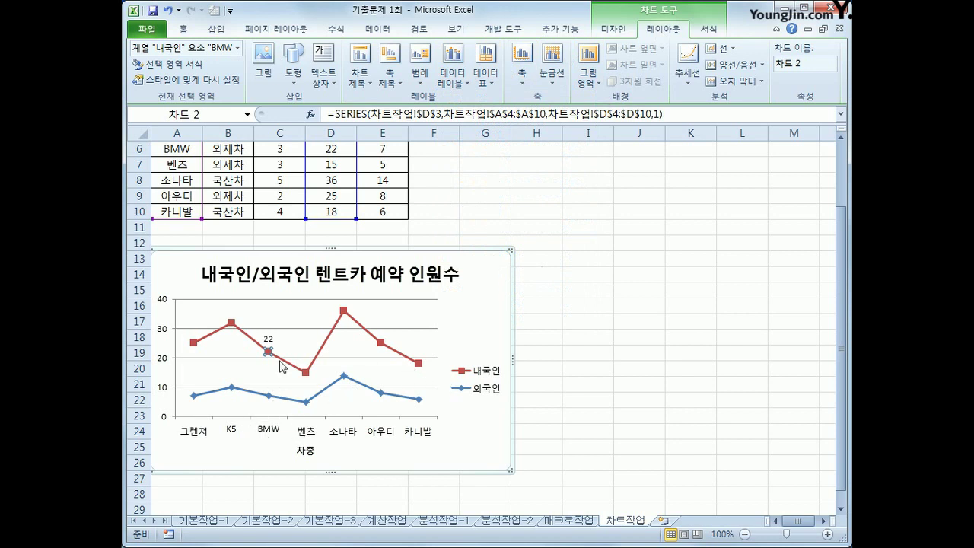
- Add a data label above only the BMW point of the 외국인 series
left_click(269, 397)
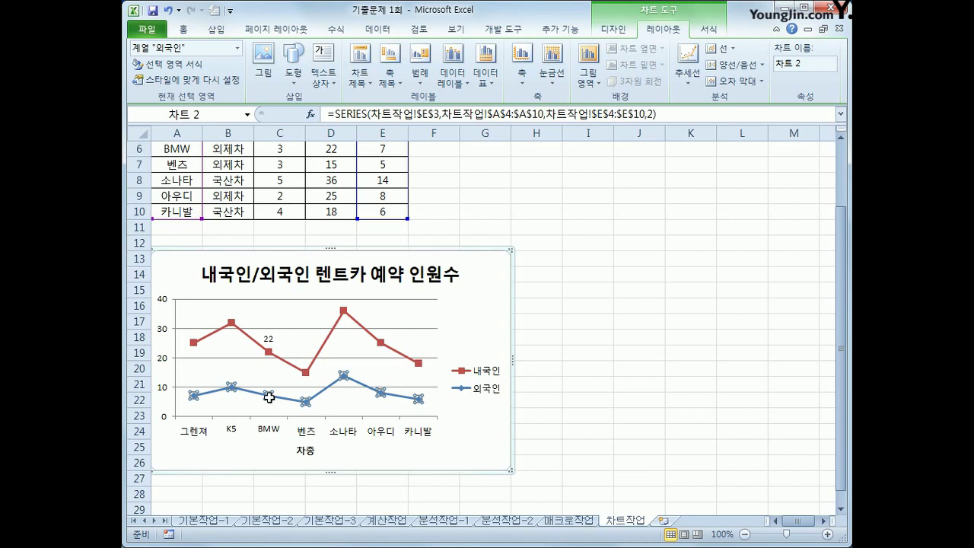
left_click(269, 398)
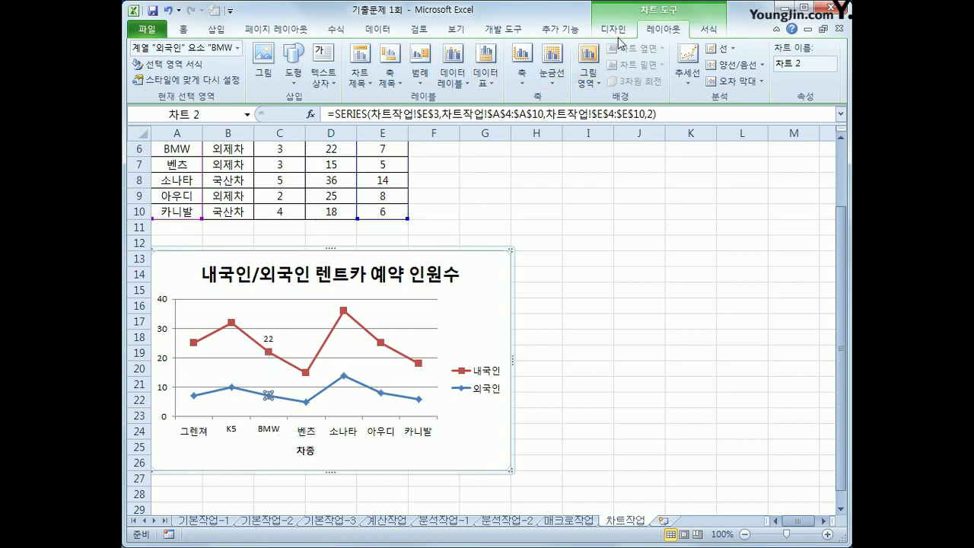
left_click(460, 79)
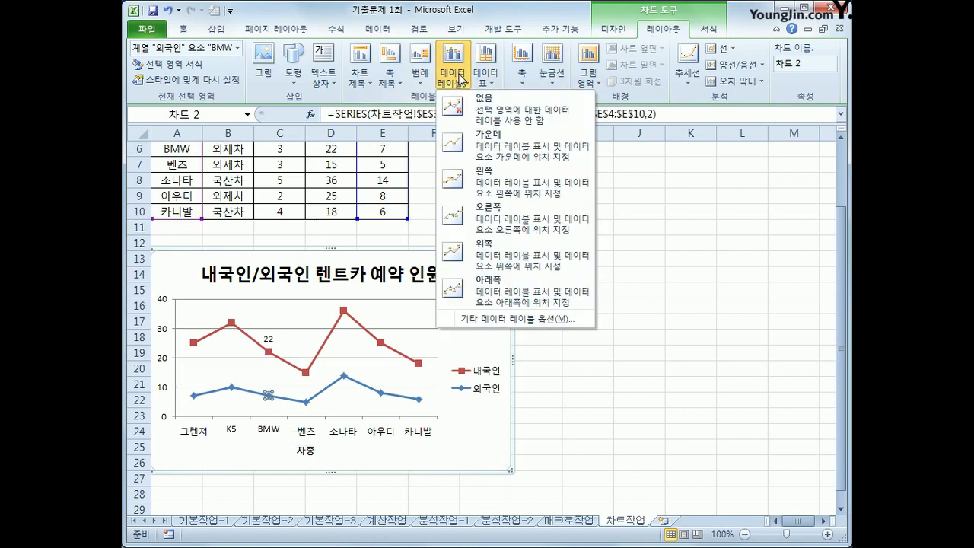
left_click(487, 257)
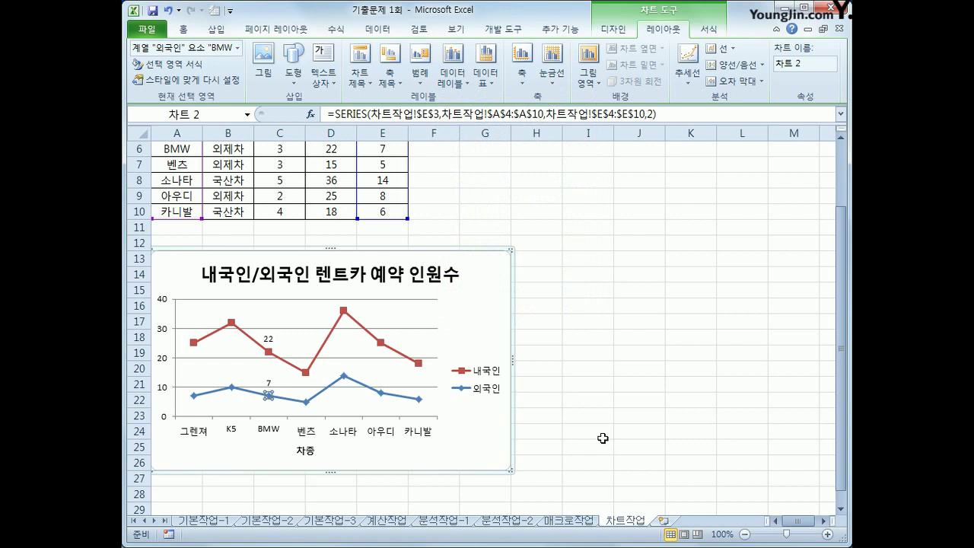
left_click(494, 306)
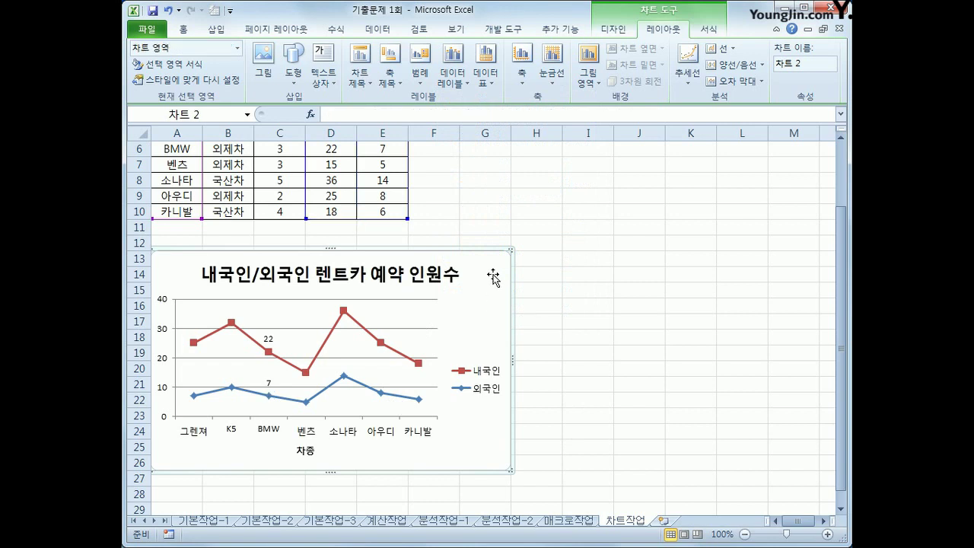
- Give the chart area's border rounded corners (둥근 모서리)
left_click(524, 290)
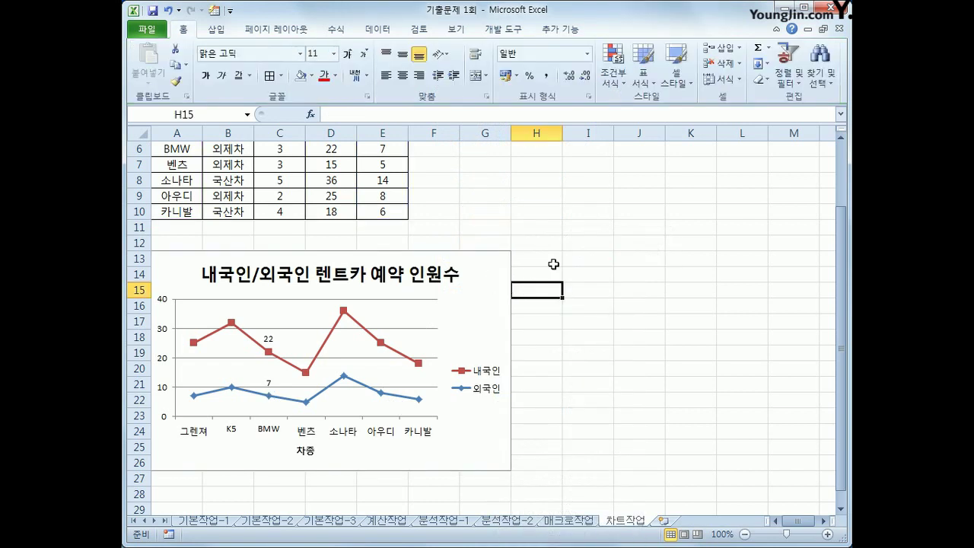
left_click(480, 271)
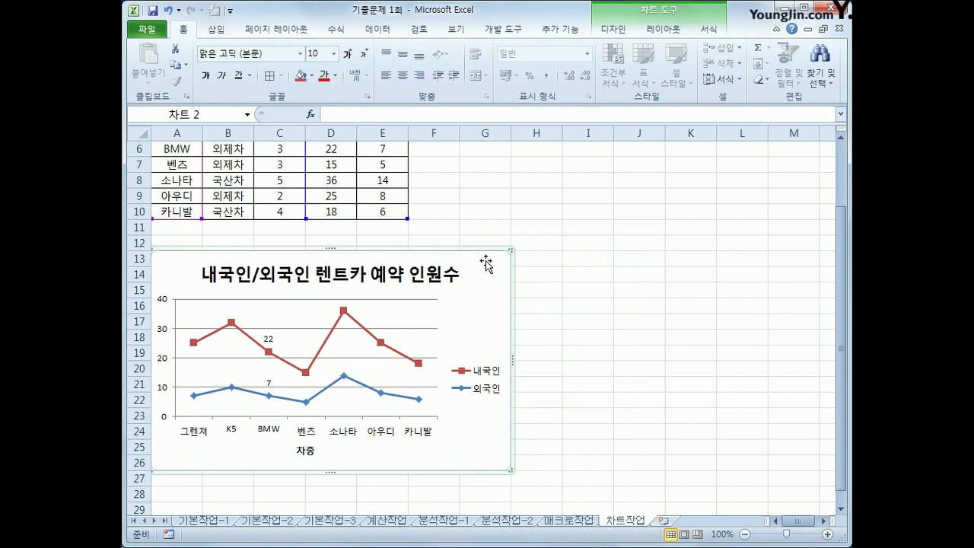
double_click(486, 263)
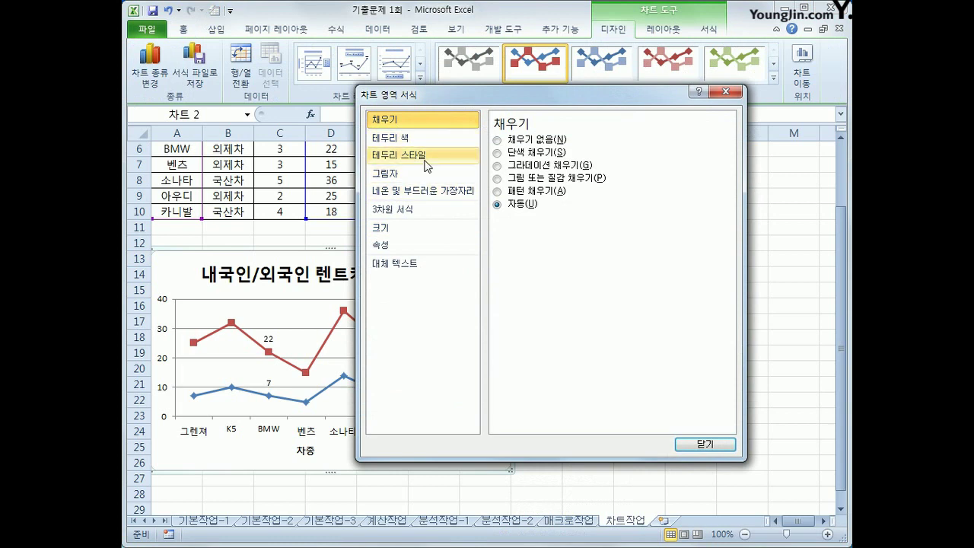
left_click(424, 156)
left_click(546, 286)
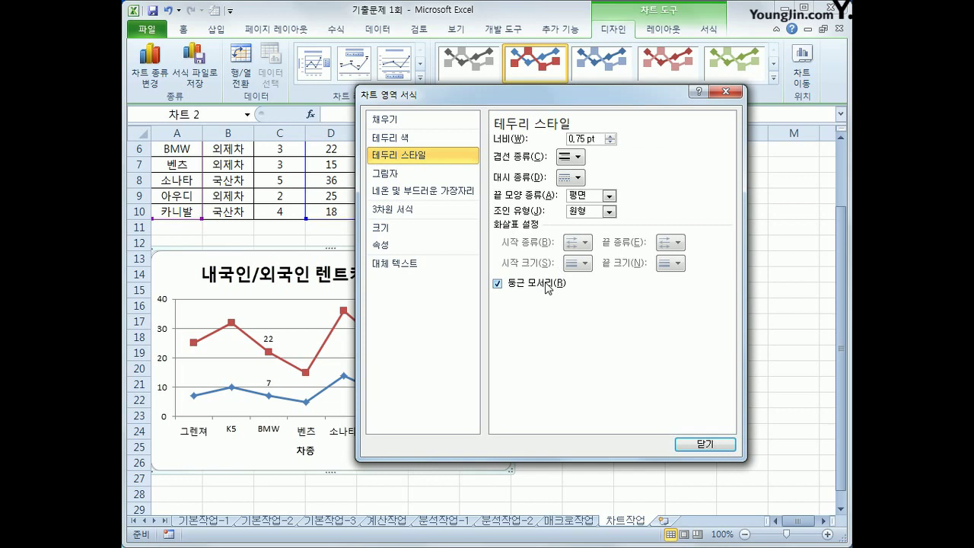
left_click(685, 446)
left_click(683, 430)
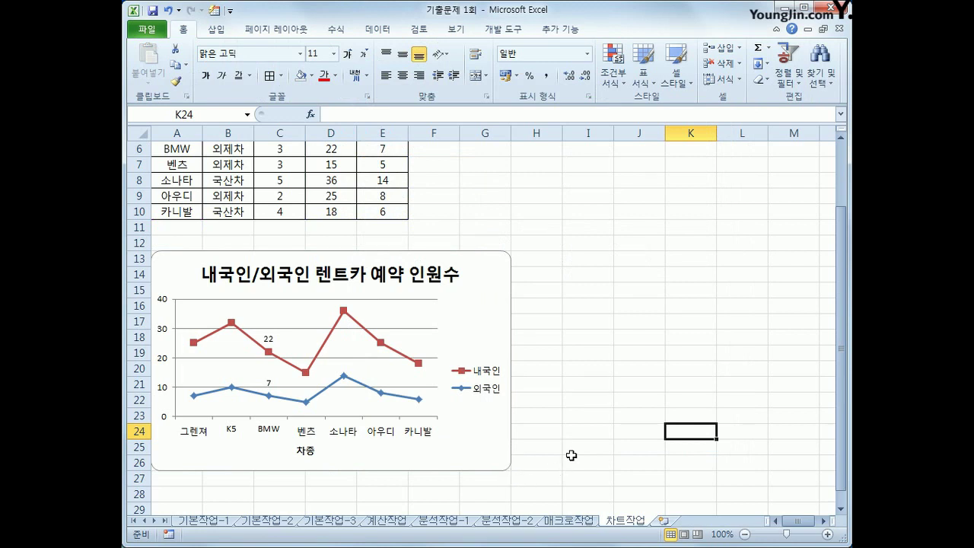
left_click(641, 431)
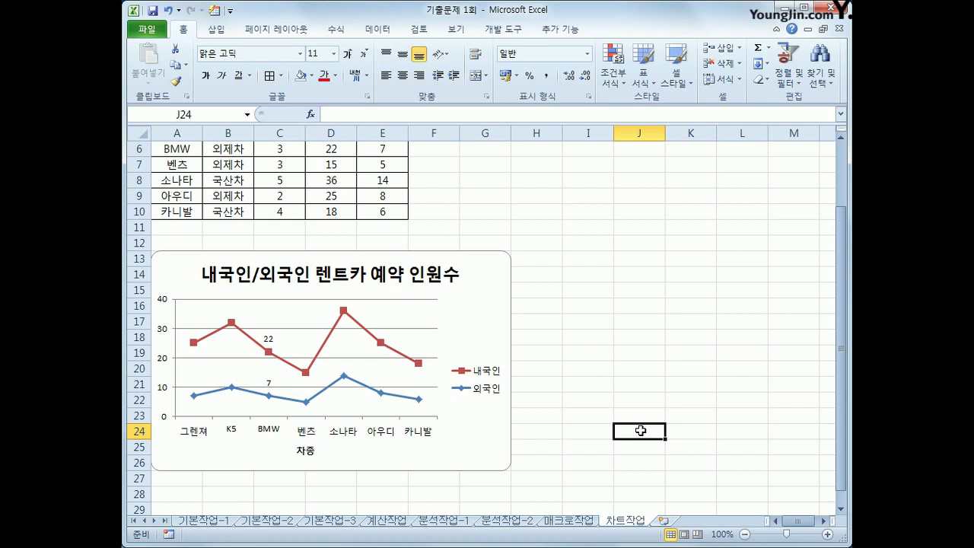
scroll(641, 431, "up", 2)
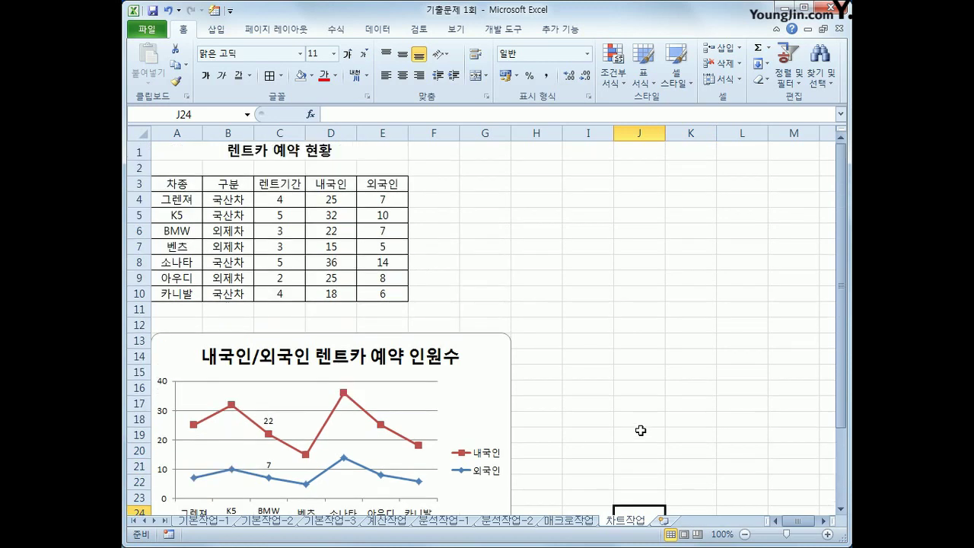